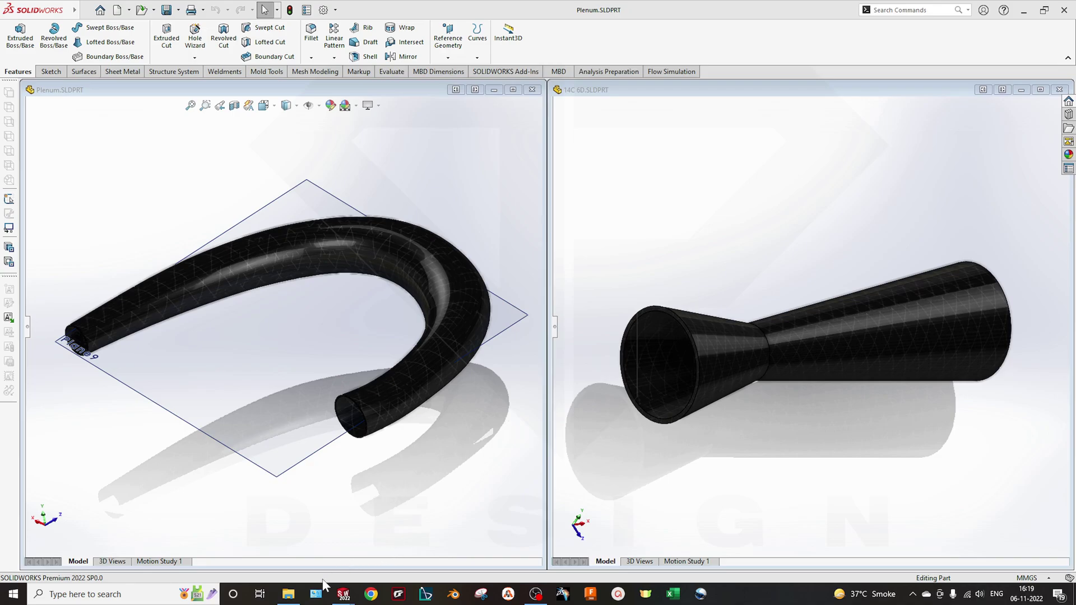
Step: Switch to File Explorer and view the photo IMG-20200127-WA0005.jpg from the Venturi Design folder
click(288, 594)
click(370, 39)
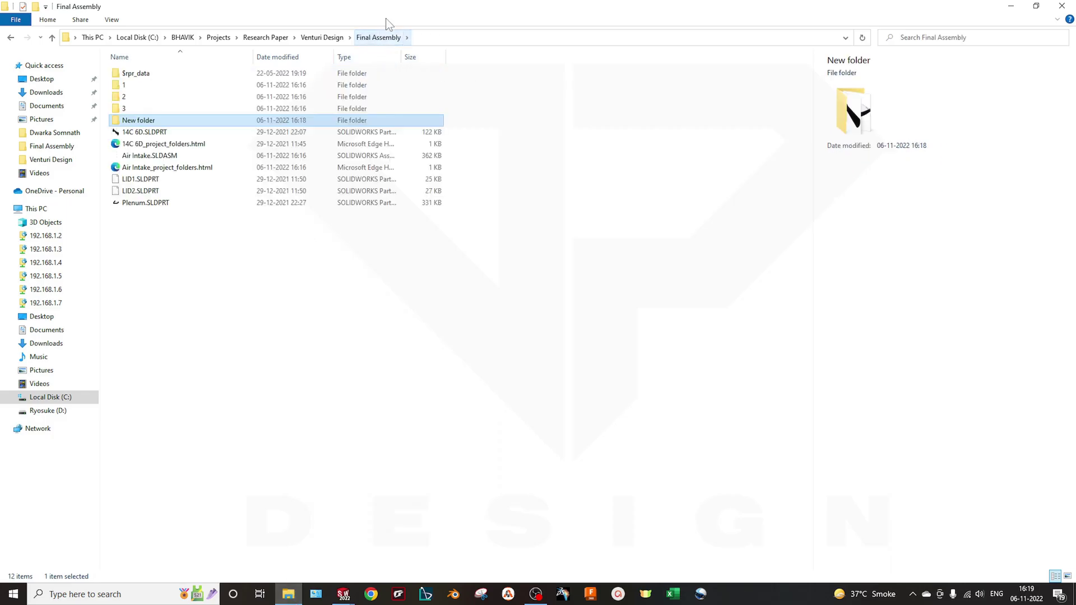
click(328, 38)
double_click(513, 343)
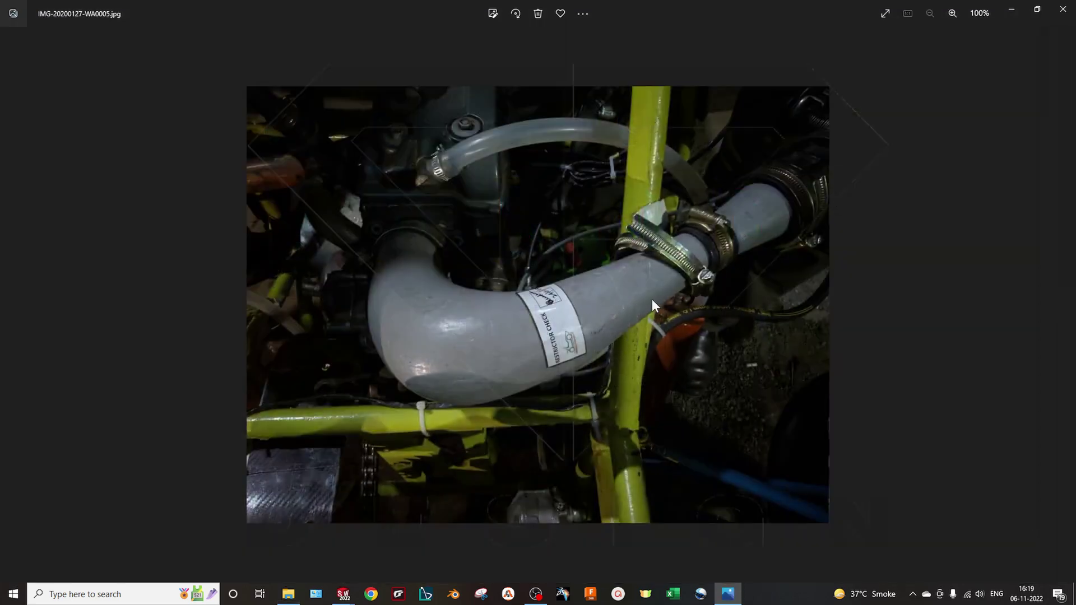
click(1063, 9)
Step: View the photo IMG-20200129-WA0004.jpg, examining the intake pipe on the race car up close
click(642, 358)
double_click(642, 363)
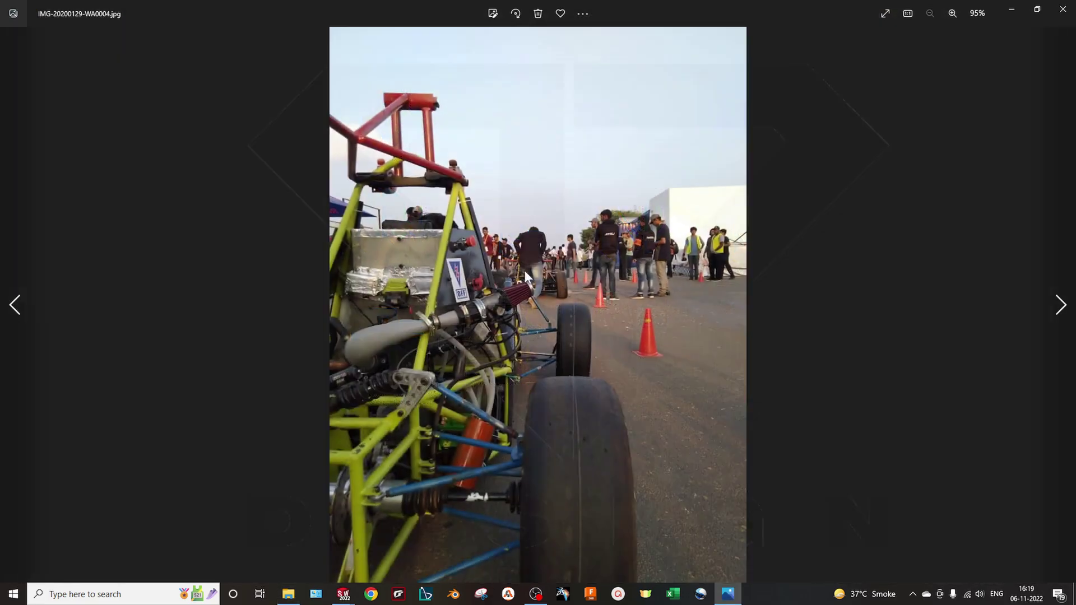
ctrl+scroll(381, 327, up, 6)
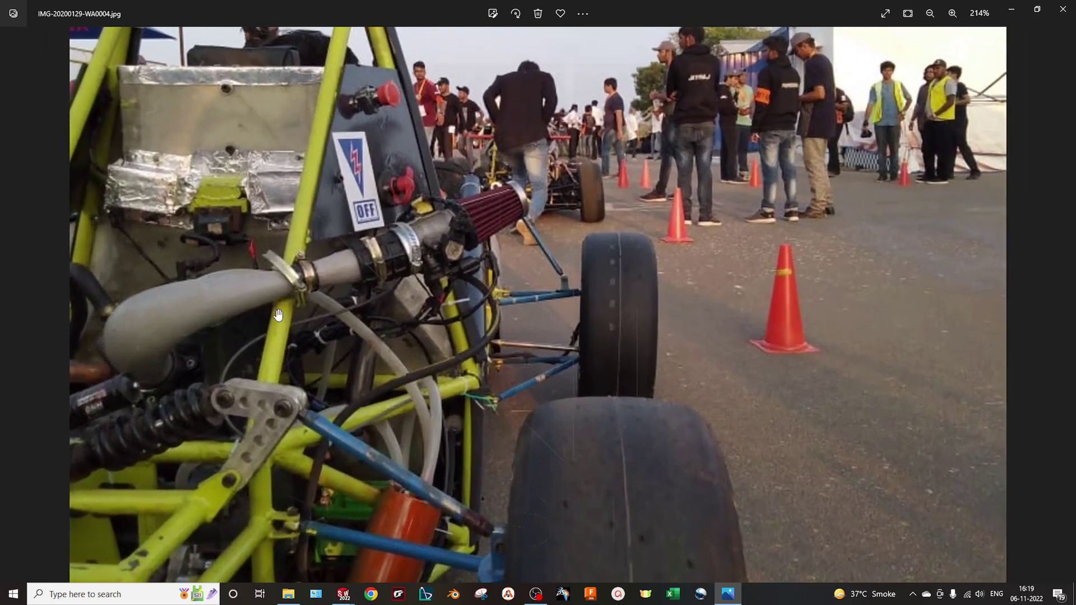
ctrl+scroll(278, 314, down, 3)
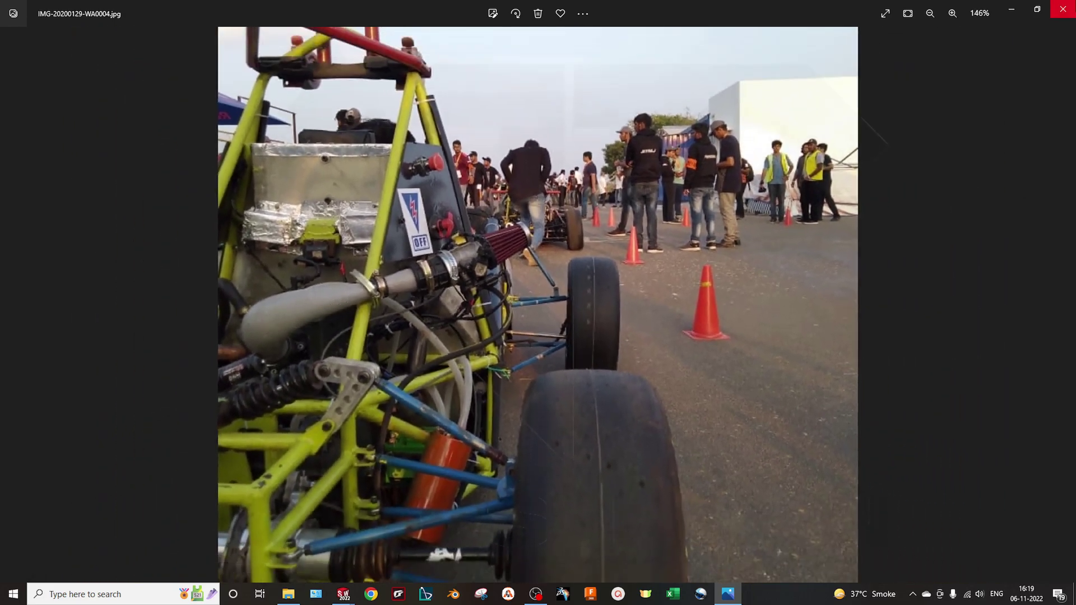
click(1063, 9)
right_click(572, 436)
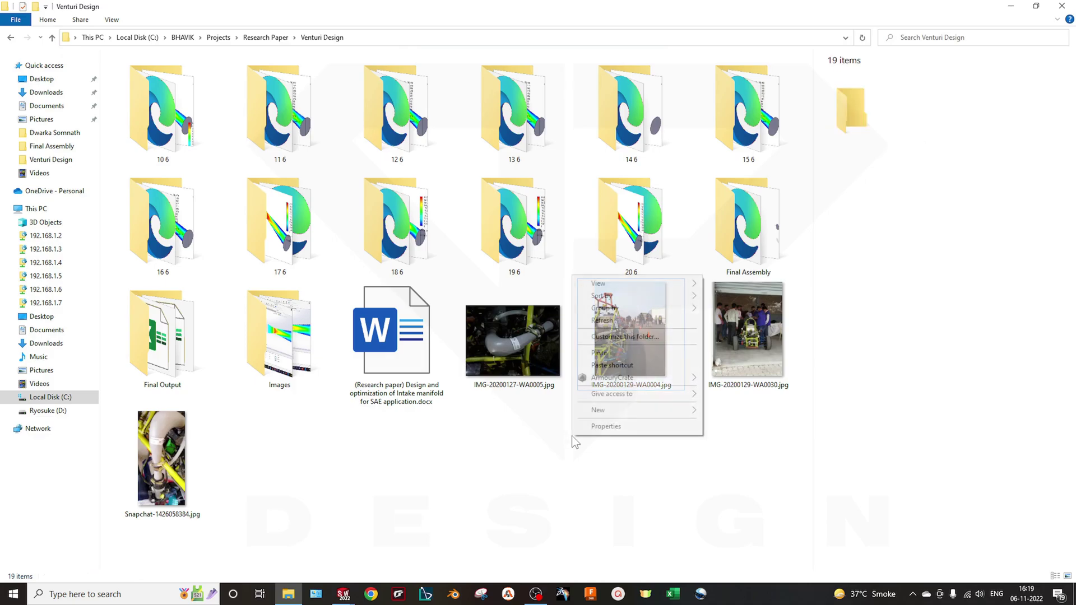
click(485, 438)
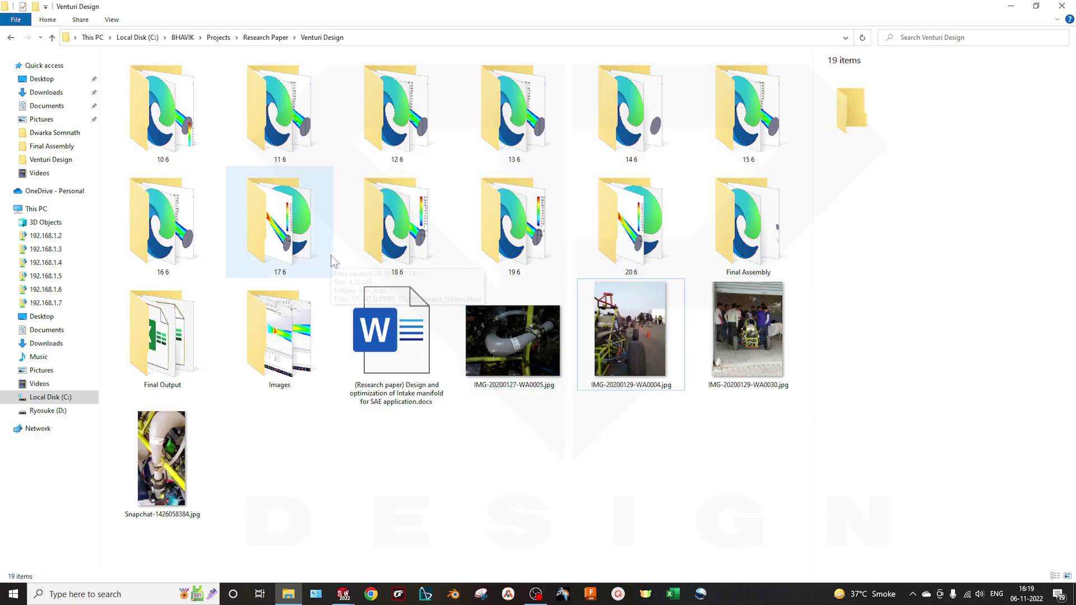
Step: Open the subfolder named New folder inside the Final Assembly folder
mouse_move(330, 254)
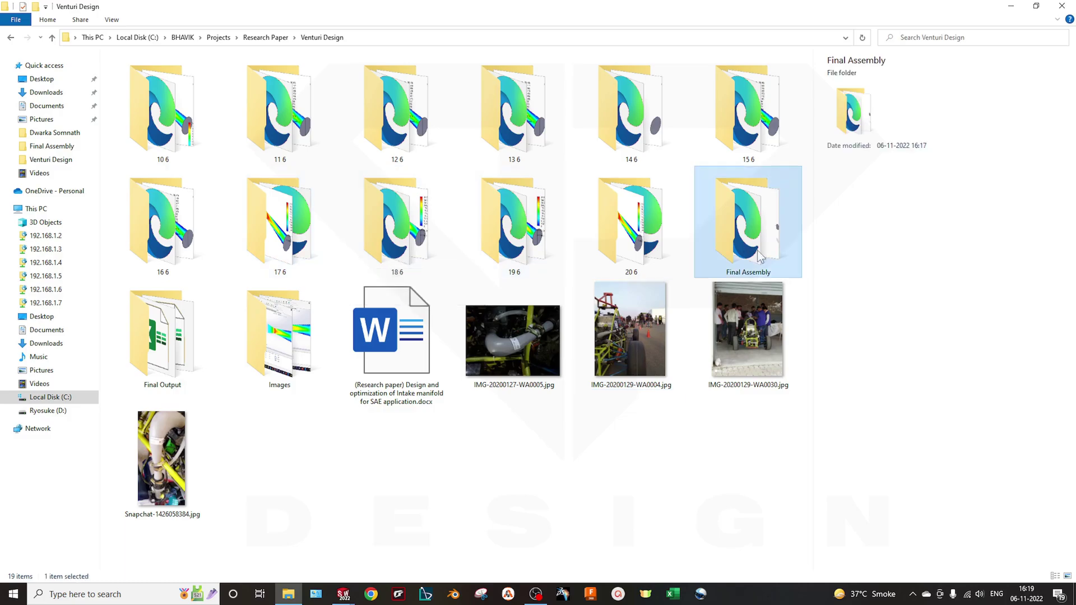
double_click(748, 224)
ctrl+scroll(257, 191, up, 5)
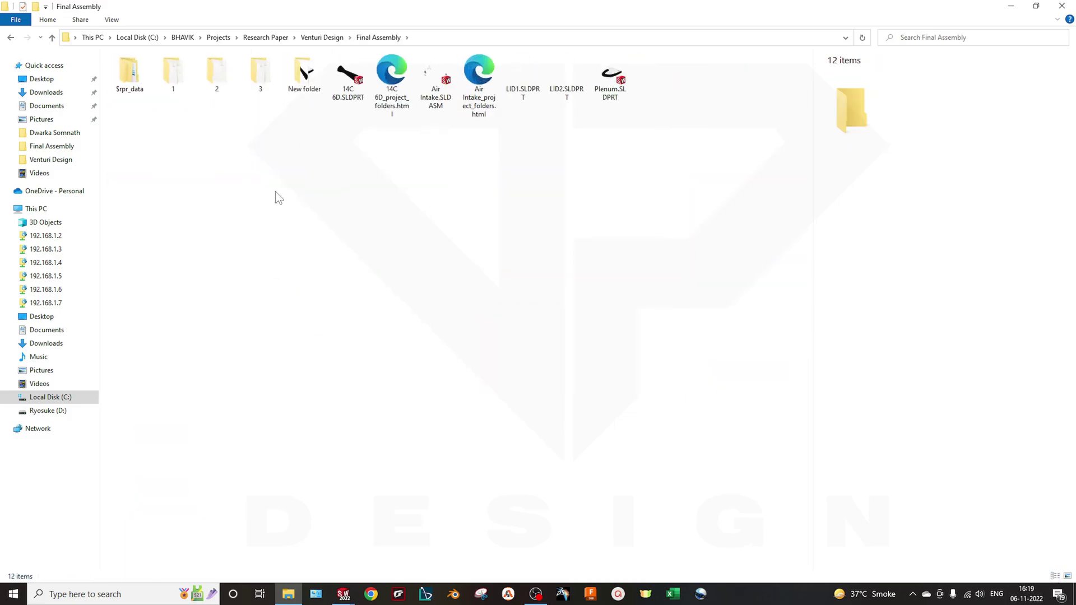
double_click(411, 101)
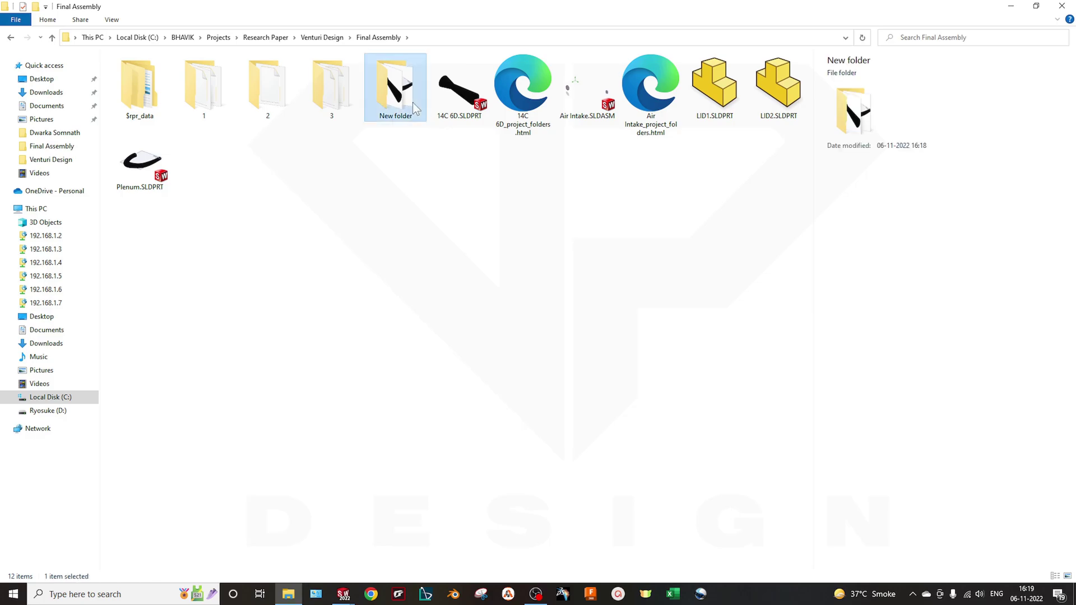
Step: Switch to SOLIDWORKS, close the Plenum part, and maximize the 14C 6D part with its feature tree shown
click(344, 595)
click(404, 557)
click(343, 595)
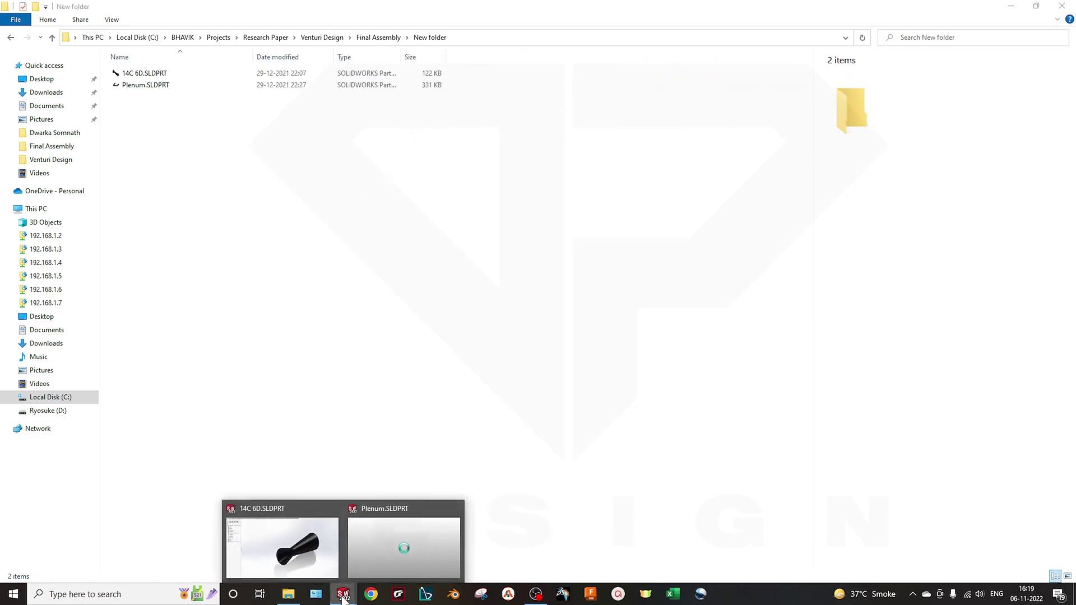
click(303, 563)
click(531, 90)
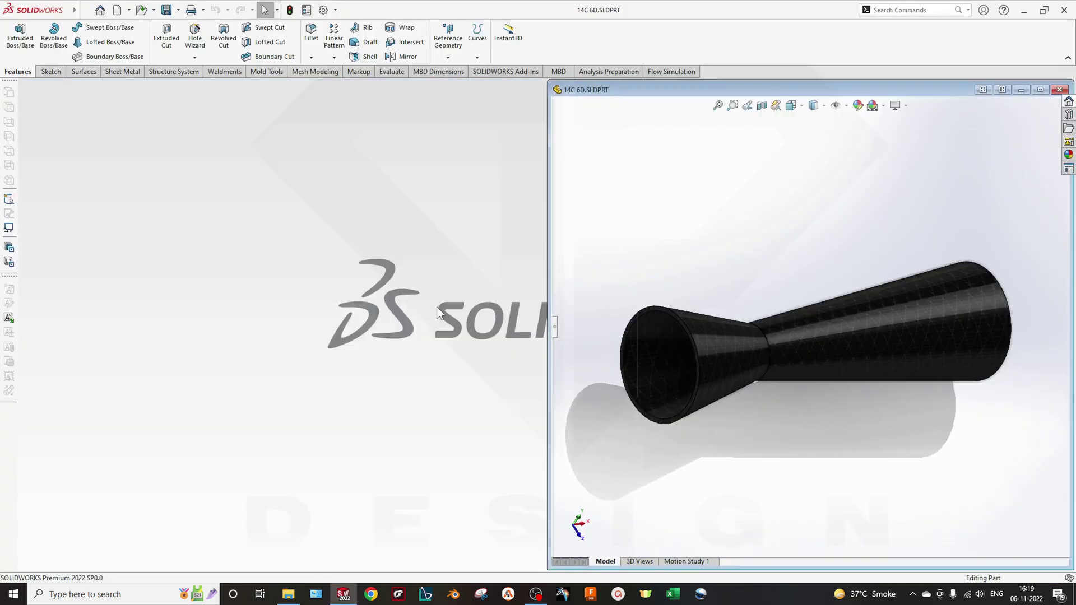
click(1040, 89)
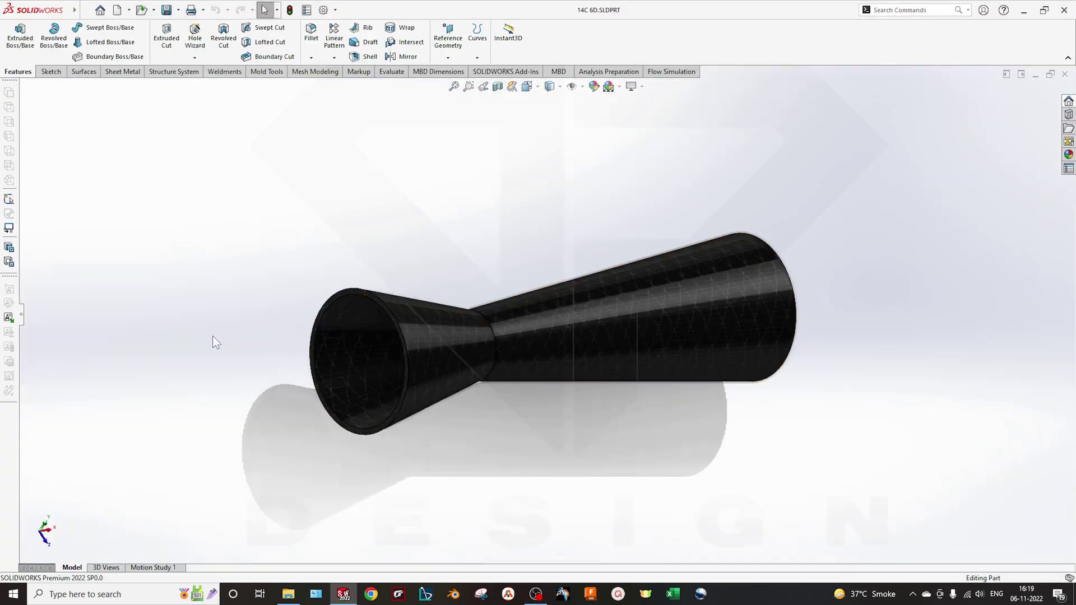
click(22, 314)
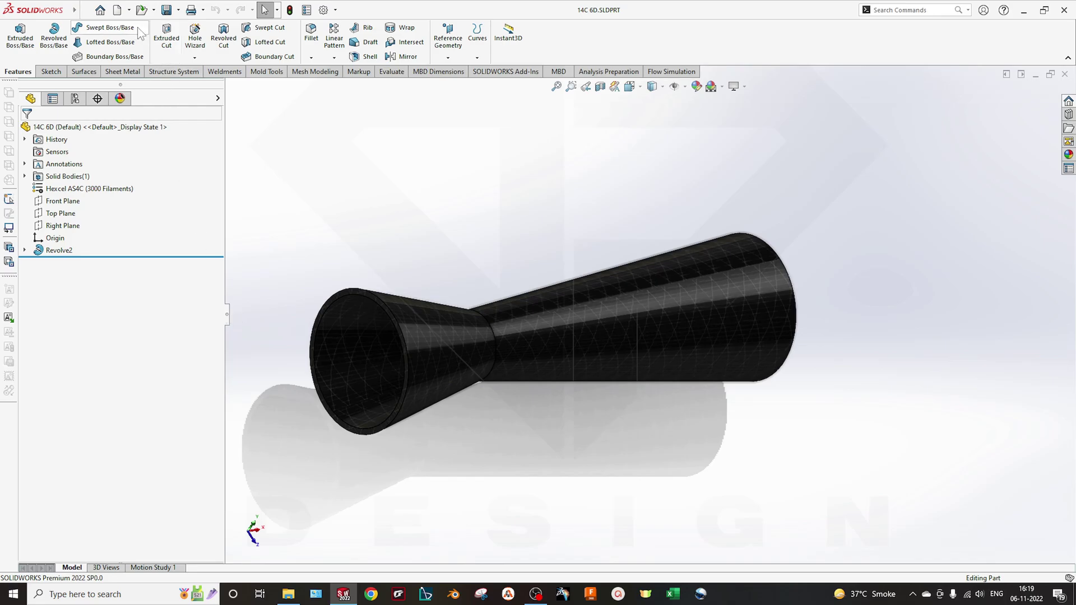
Step: Create a new assembly document and place the 14C 6D part in it as the first component
click(129, 10)
click(149, 52)
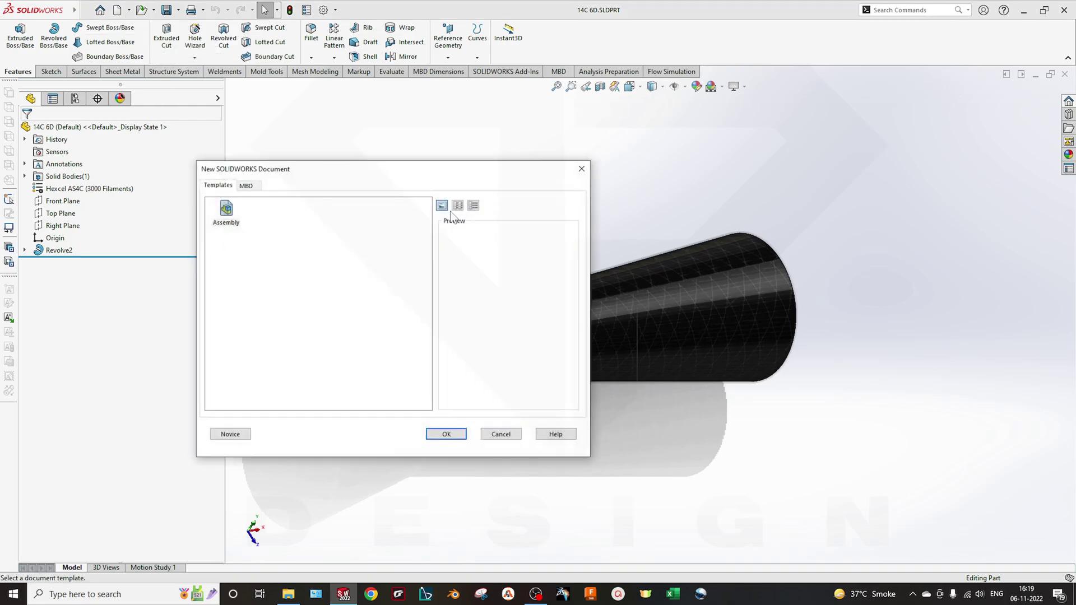
click(446, 435)
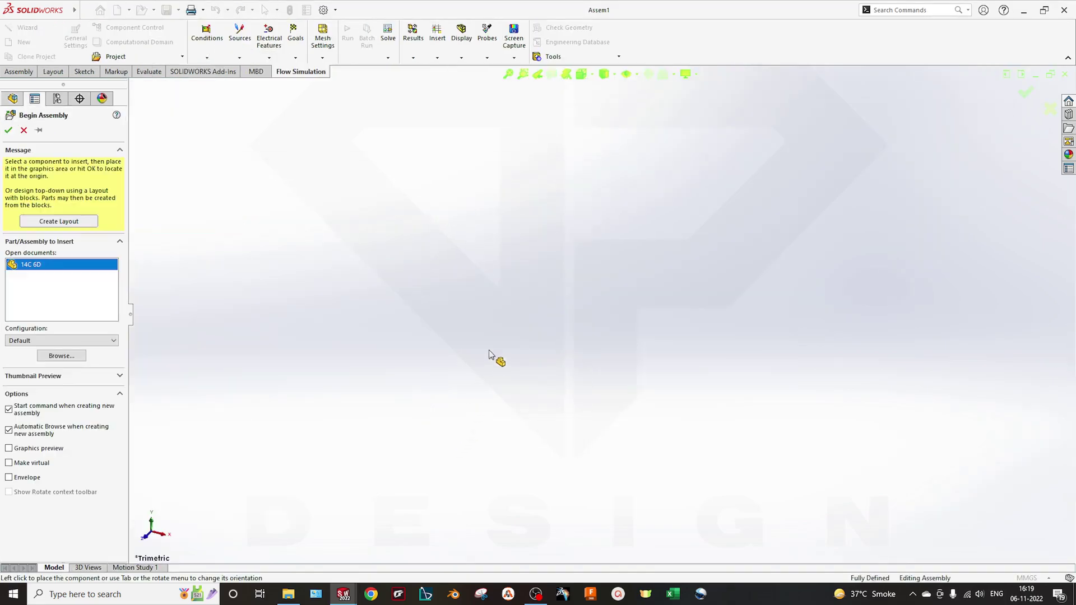
click(542, 377)
middle_drag(552, 362, 568, 387)
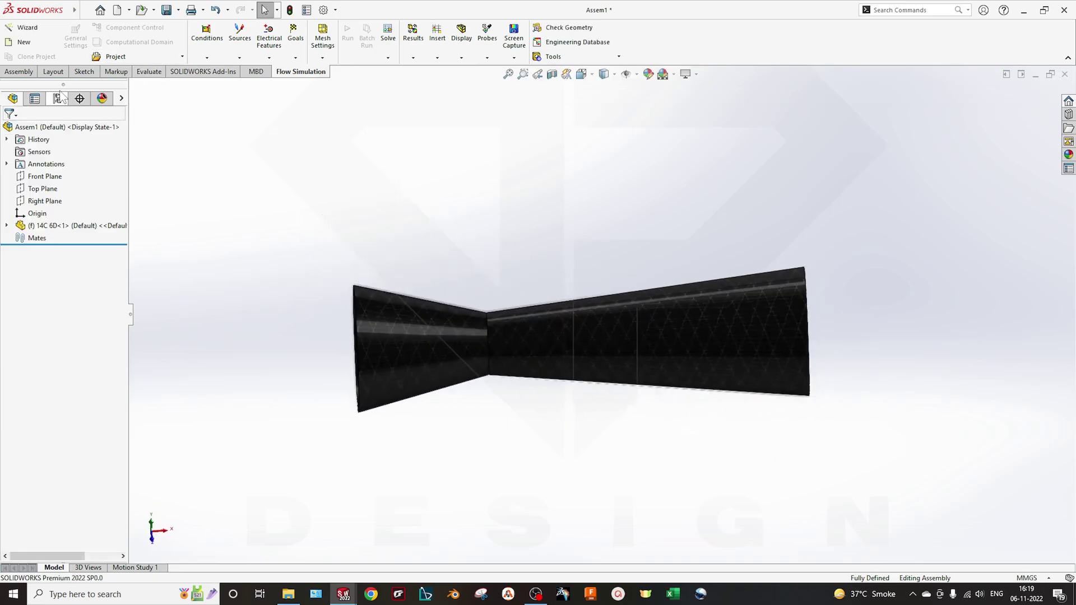
Step: Insert the Plenum.SLDPRT part from New folder into the assembly and place it near the venturi
click(19, 71)
click(63, 38)
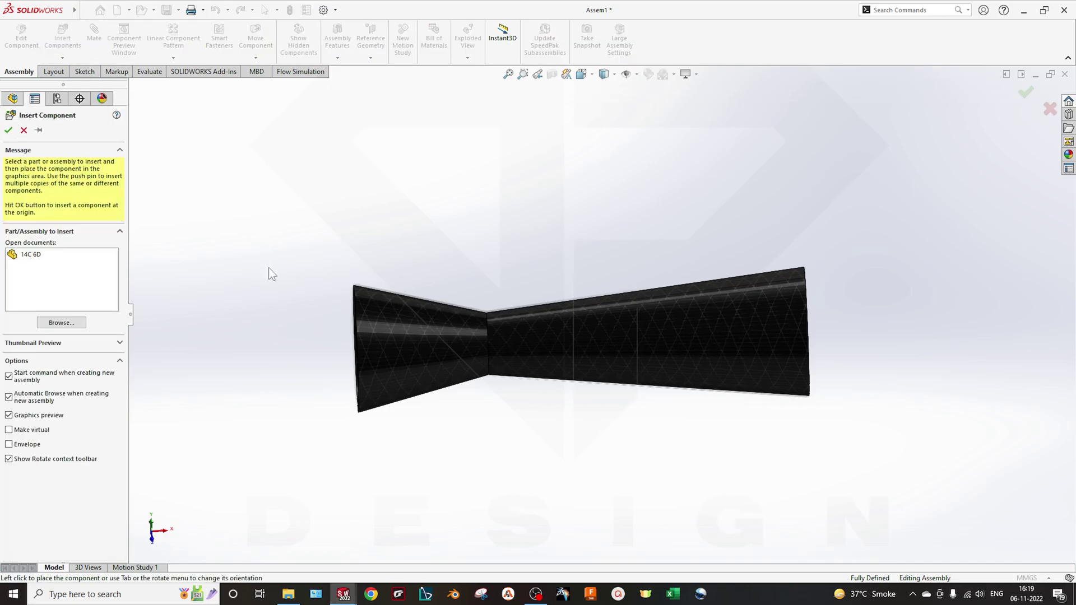
click(82, 324)
click(224, 93)
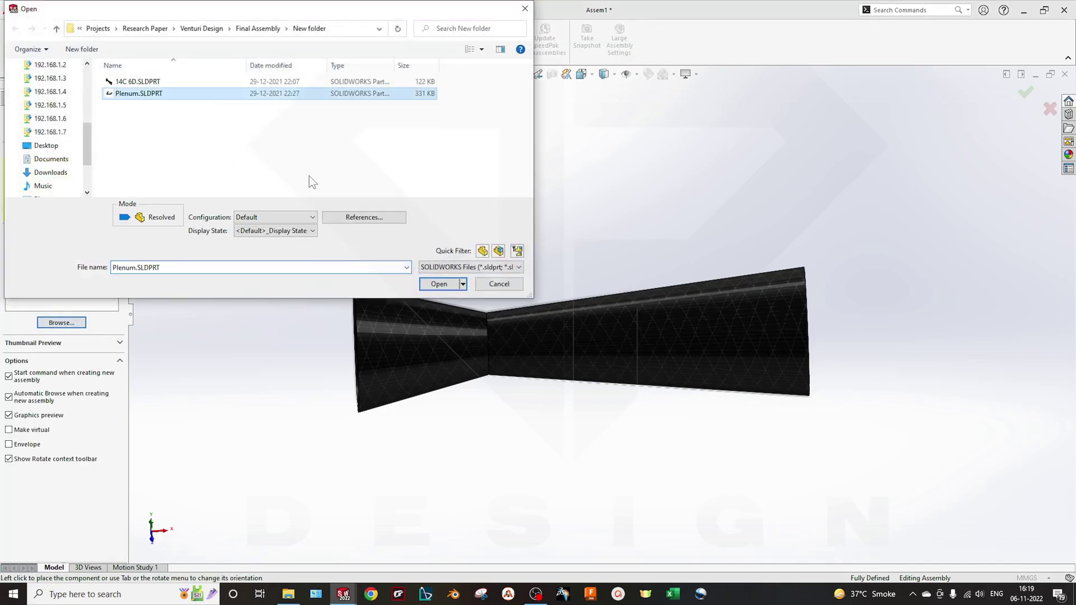
click(449, 285)
scroll(679, 356, up, 8)
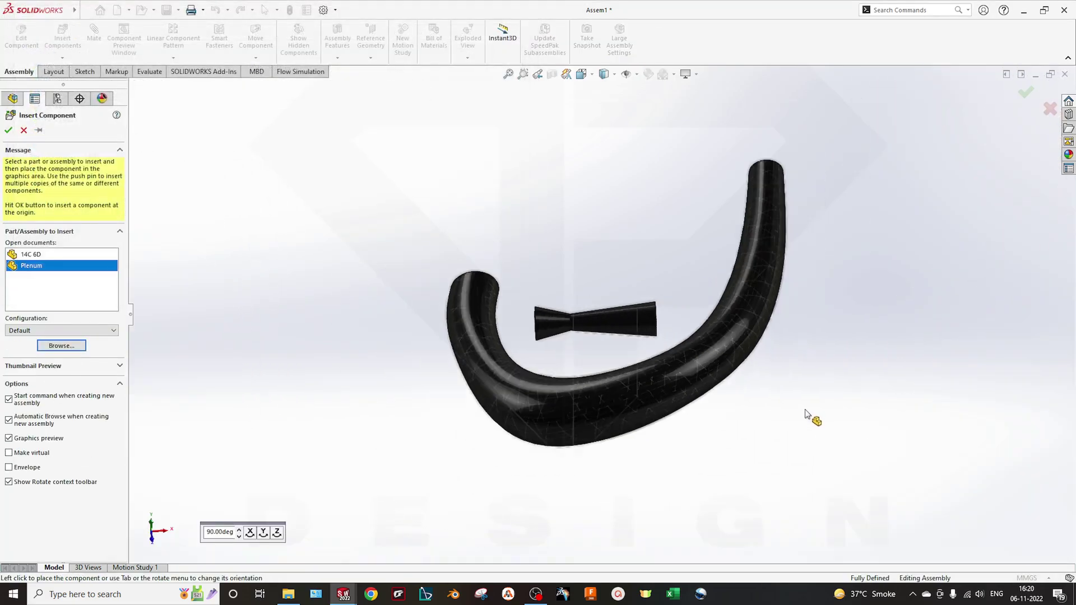
click(665, 413)
Step: Move the plenum so that its narrow open end sits close to the venturi's long-cone end
drag(665, 414, 784, 475)
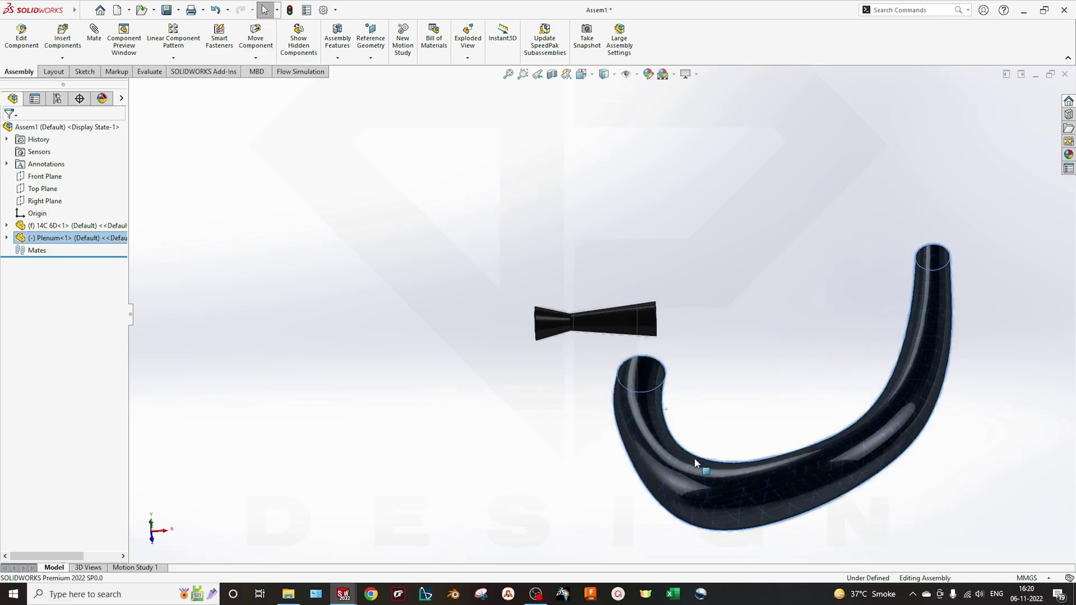
right_drag(665, 435, 840, 476)
scroll(583, 435, down, 4)
click(587, 398)
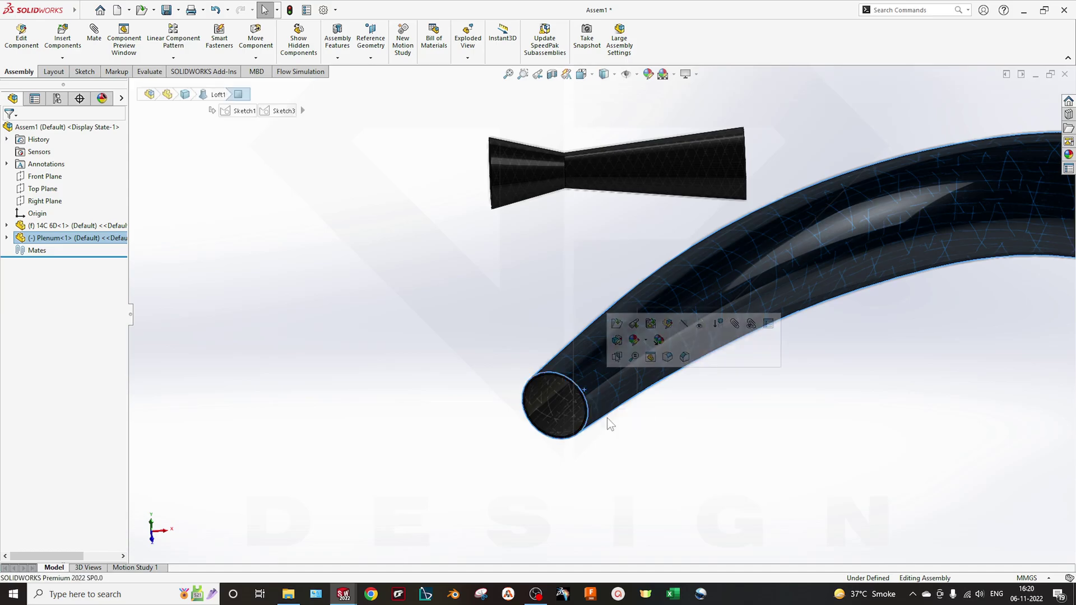
scroll(691, 430, up, 6)
scroll(691, 430, up, 2)
drag(711, 294, 757, 231)
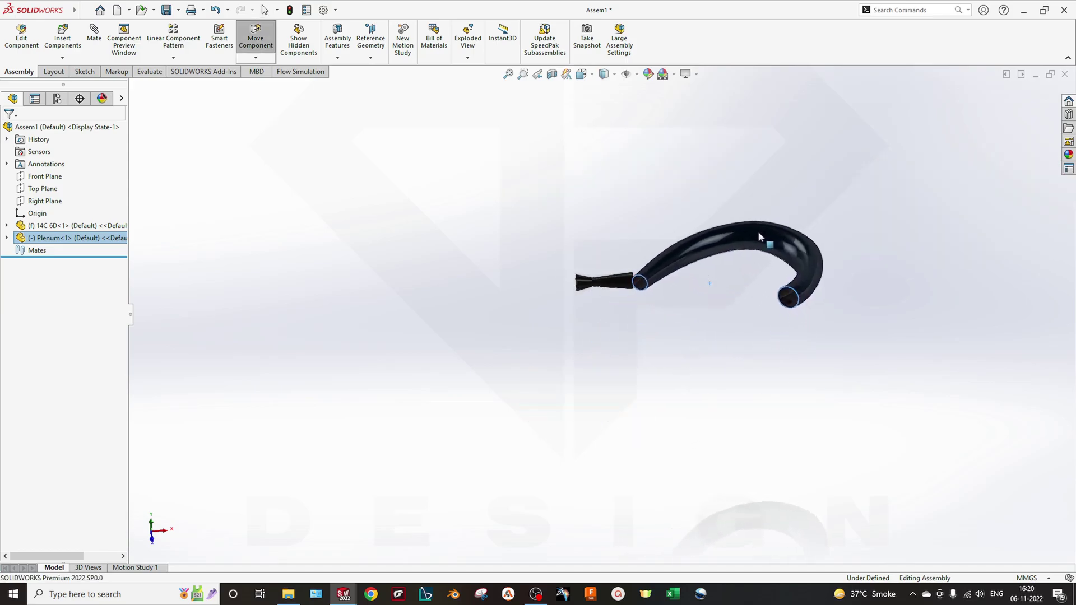
scroll(685, 274, down, 2)
scroll(852, 333, down, 4)
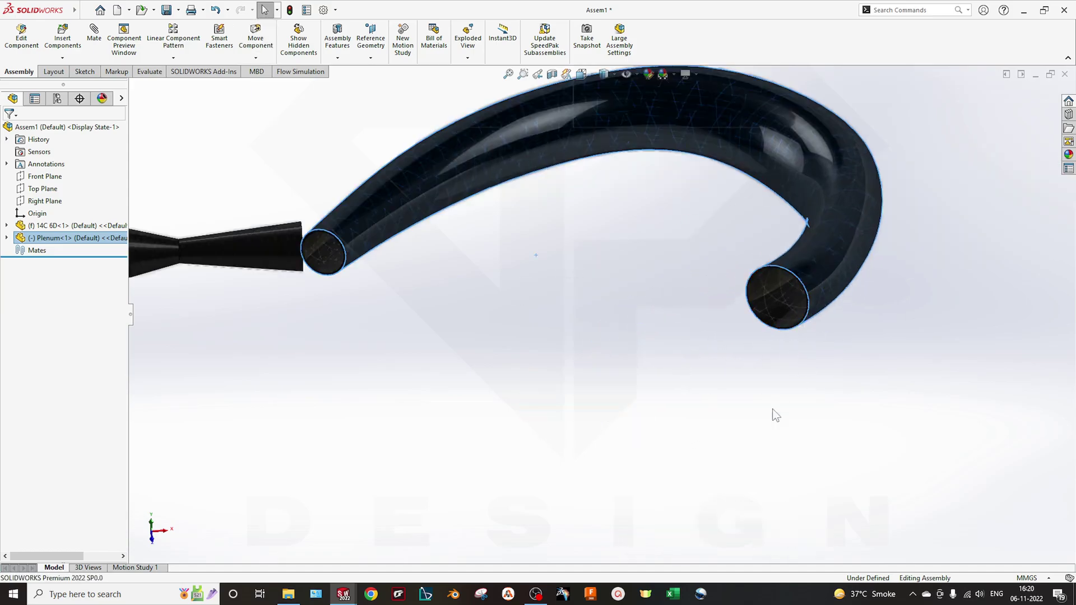
scroll(602, 336, up, 3)
click(593, 384)
middle_drag(608, 374, 574, 398)
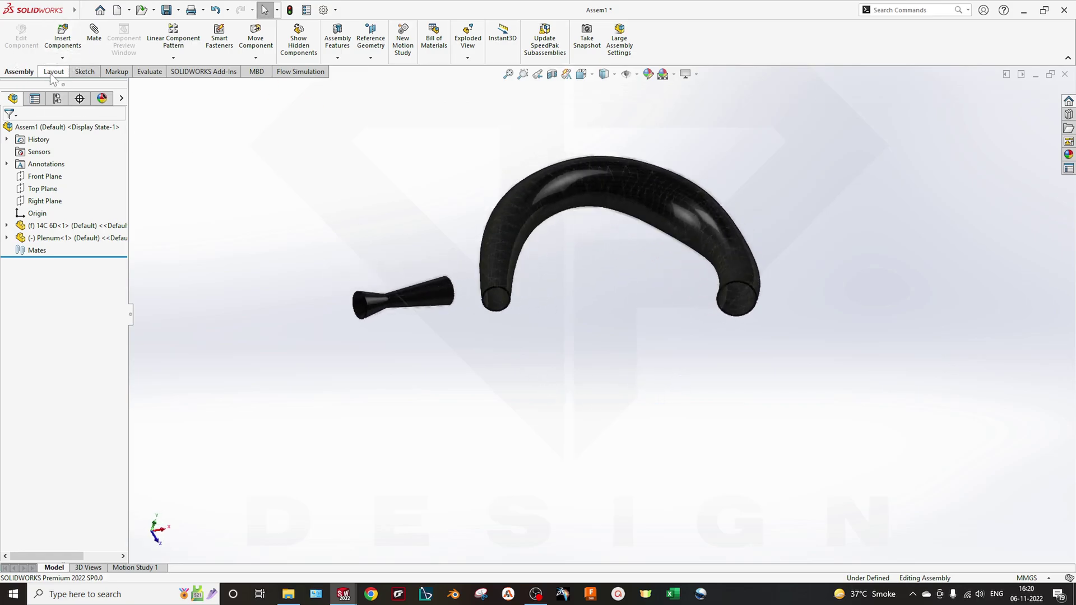
Step: Add a concentric mate between the circular edges of the venturi's long-cone end and the plenum's narrow end
click(94, 34)
scroll(459, 269, down, 6)
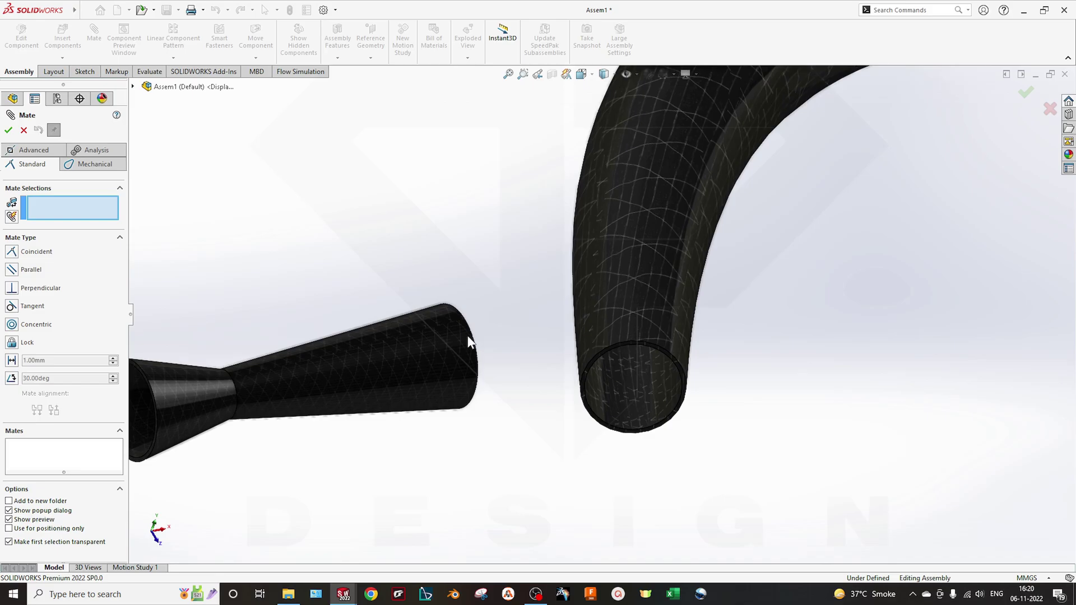
click(468, 336)
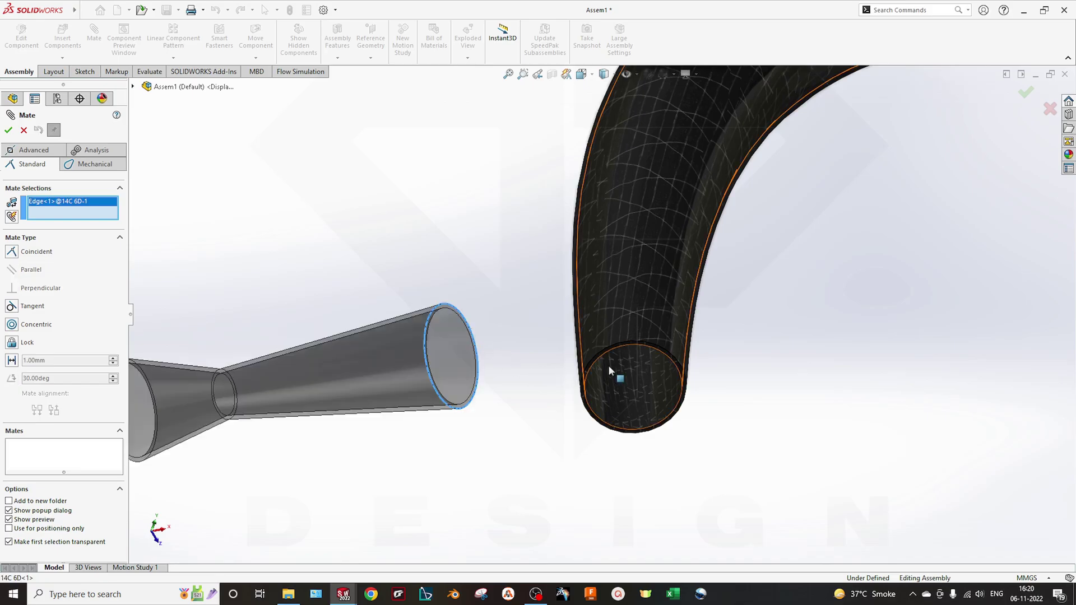
click(637, 343)
click(668, 419)
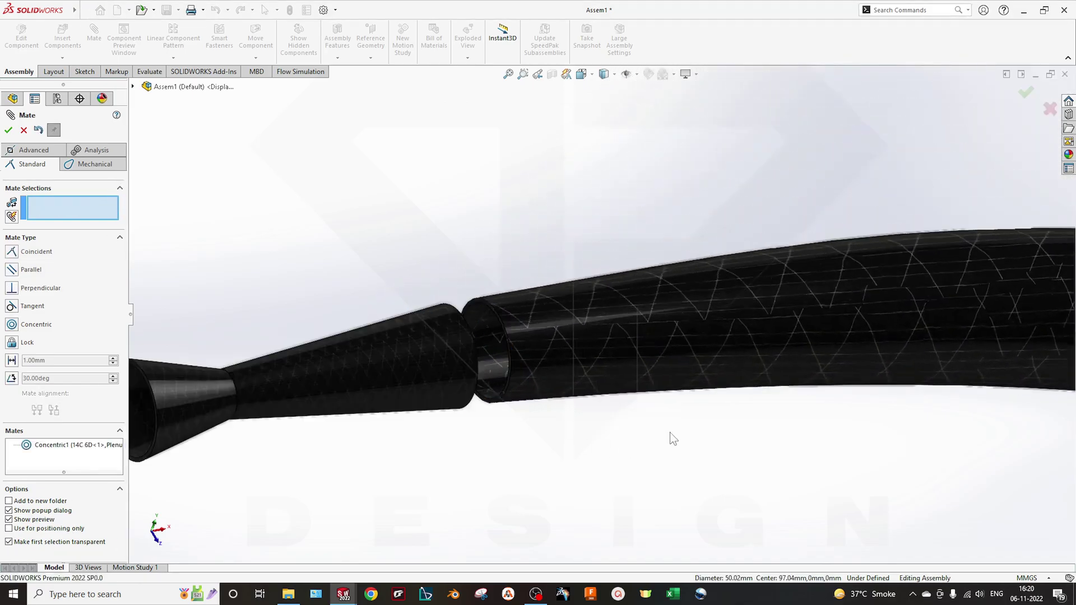
Step: Add a coincident mate between the plenum's narrow end face and the venturi's adjoining end face, and finish mating
scroll(622, 358, down, 3)
drag(616, 360, 642, 365)
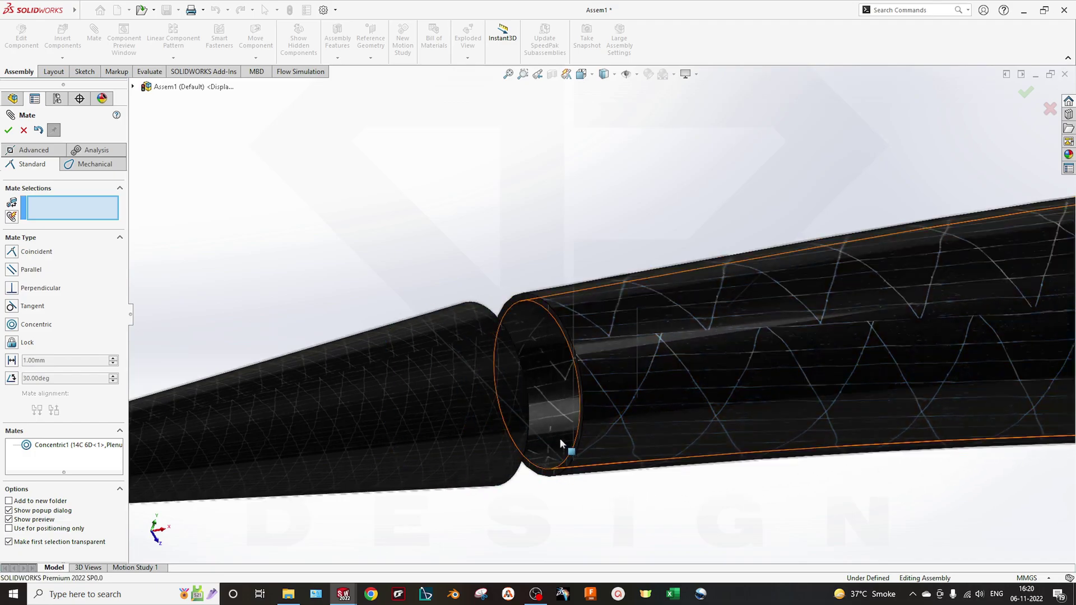
click(250, 238)
scroll(514, 293, down, 5)
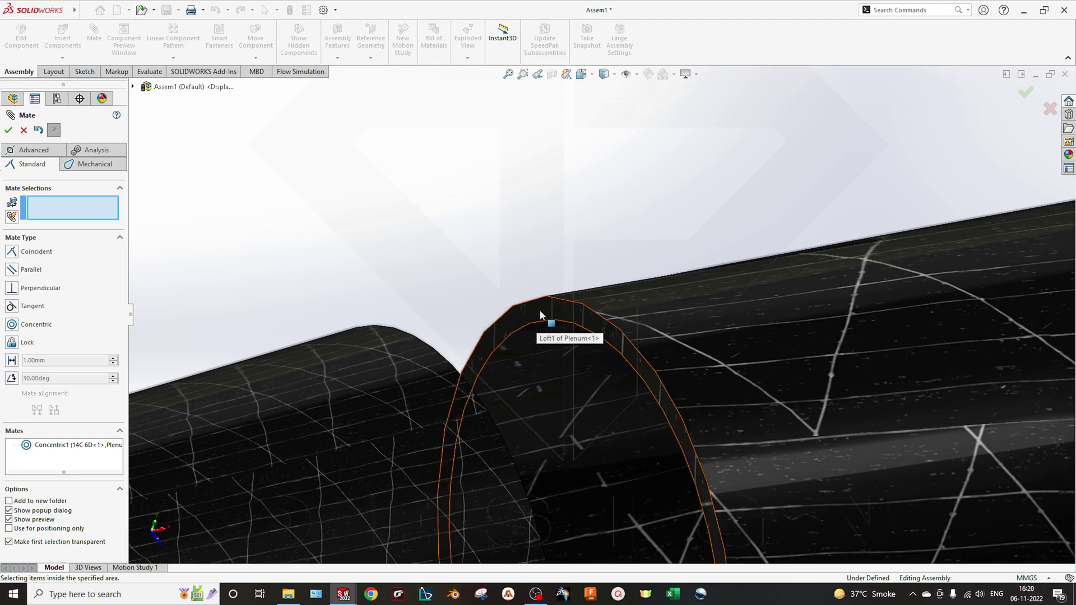
click(539, 309)
scroll(560, 342, up, 5)
click(439, 344)
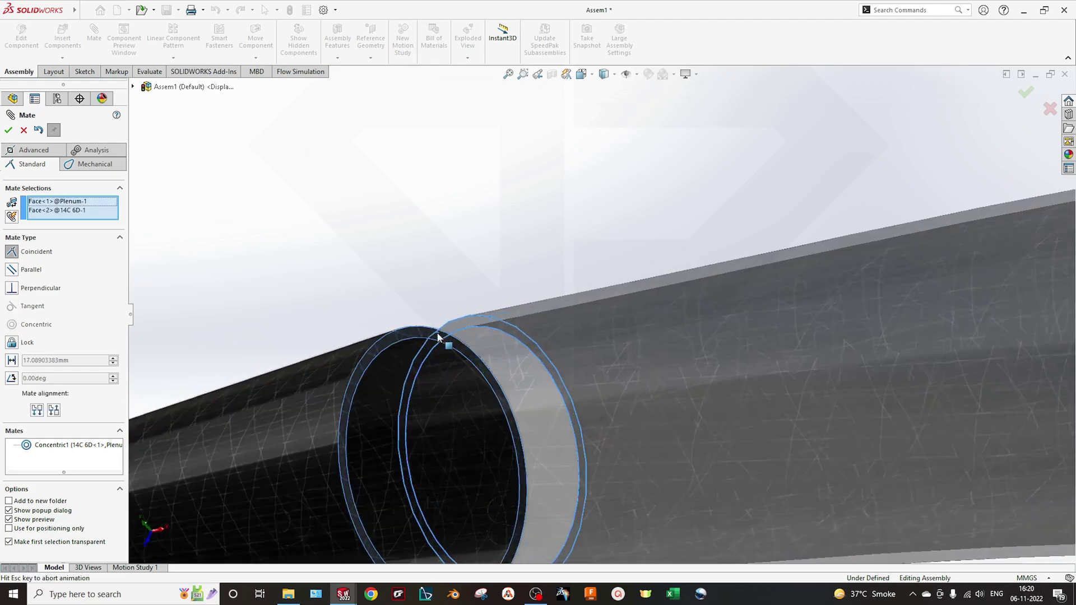
click(415, 391)
scroll(492, 456, up, 5)
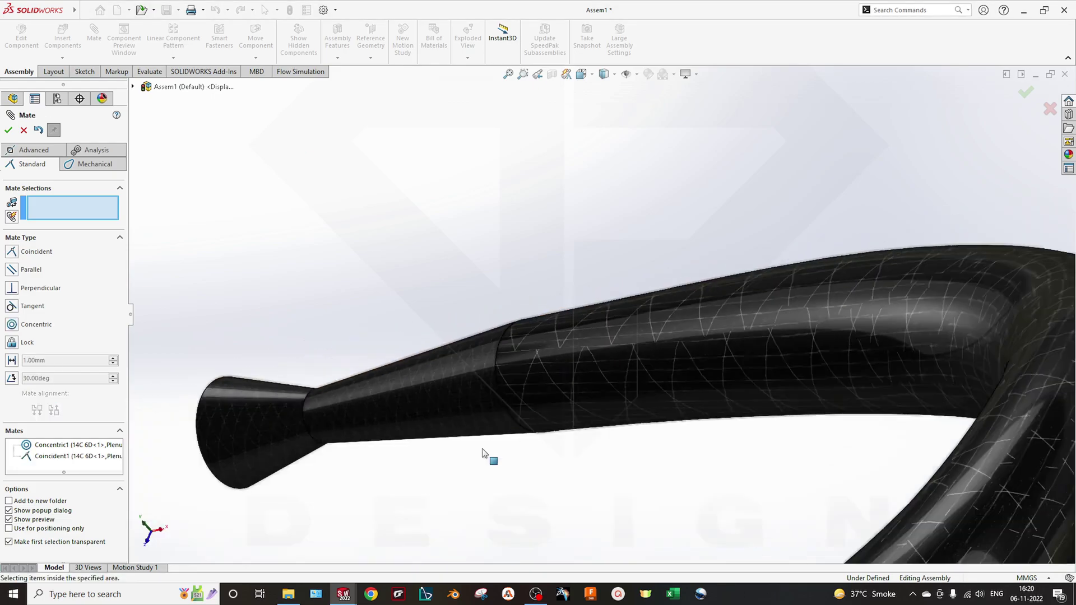
scroll(603, 422, down, 3)
scroll(604, 421, up, 3)
middle_drag(323, 379, 516, 377)
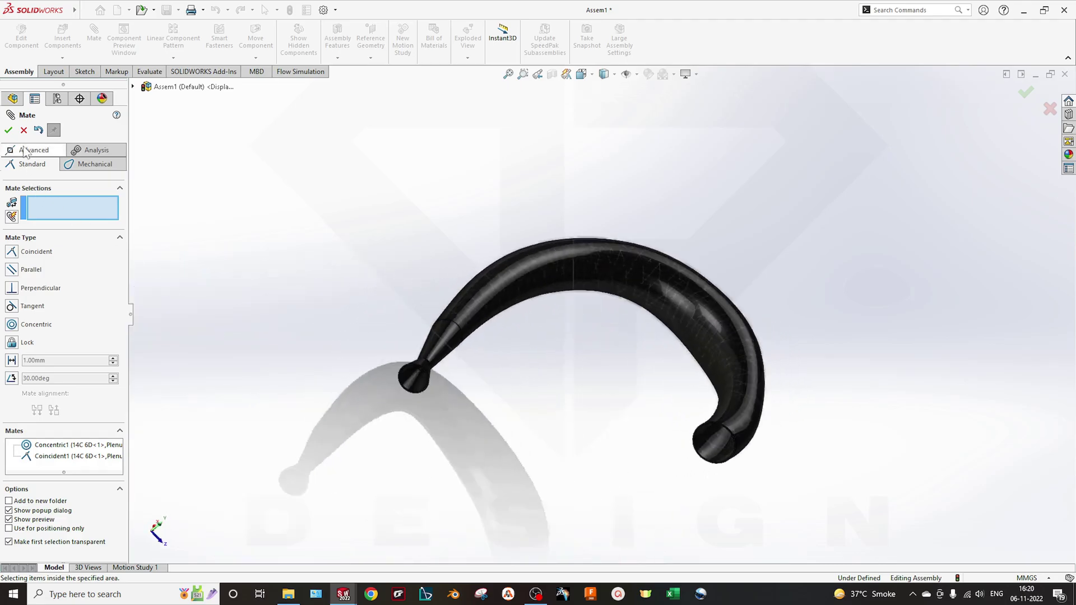
click(8, 130)
scroll(574, 330, down, 3)
middle_drag(530, 390, 504, 376)
scroll(499, 343, down, 2)
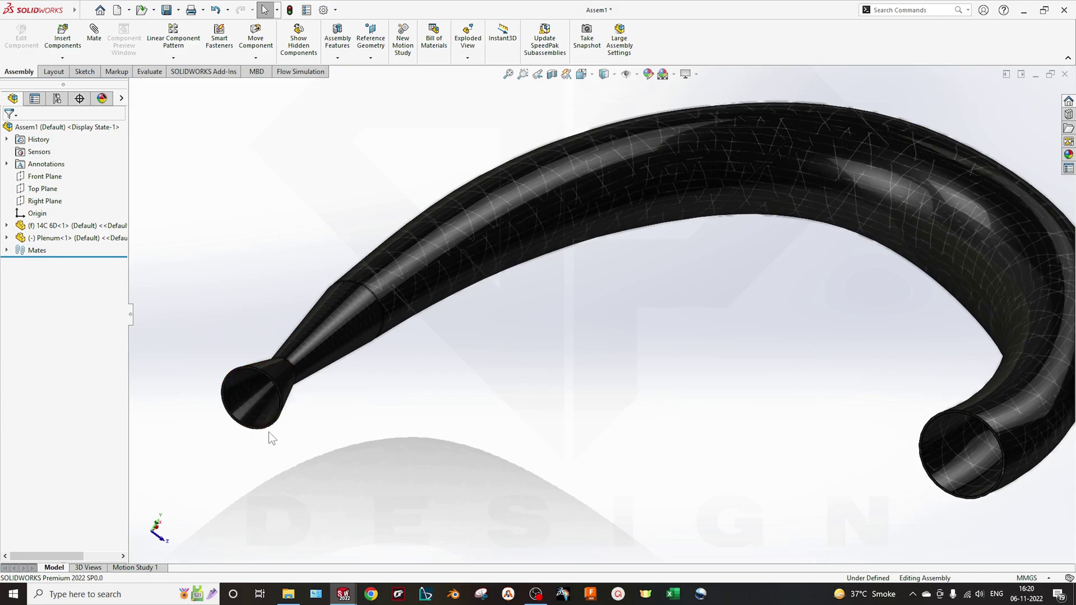
scroll(460, 423, up, 2)
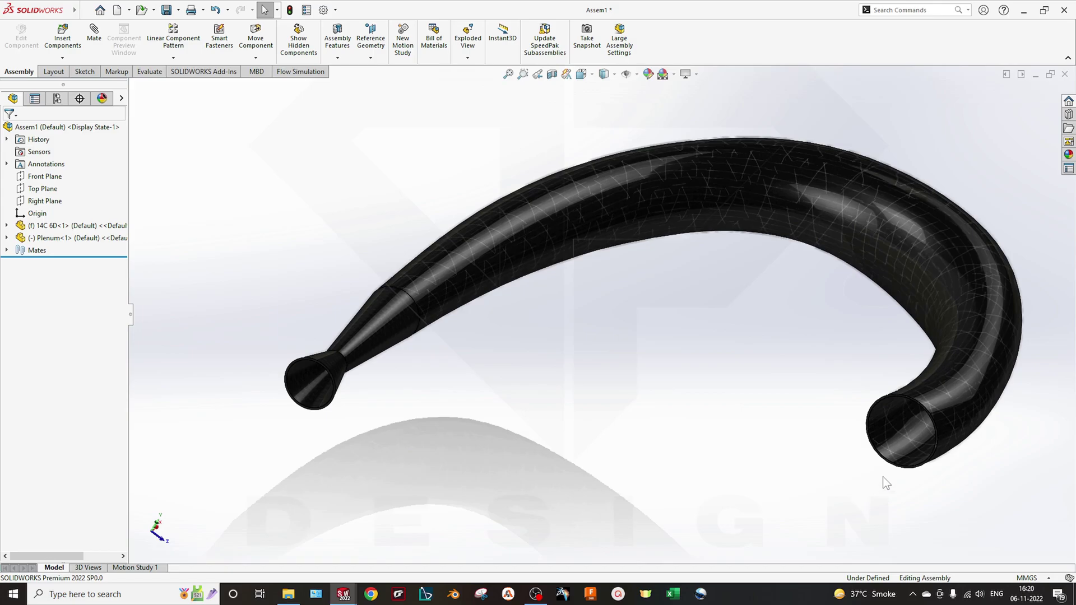
drag(886, 398, 851, 441)
click(870, 470)
middle_drag(873, 471, 692, 318)
middle_drag(641, 348, 820, 416)
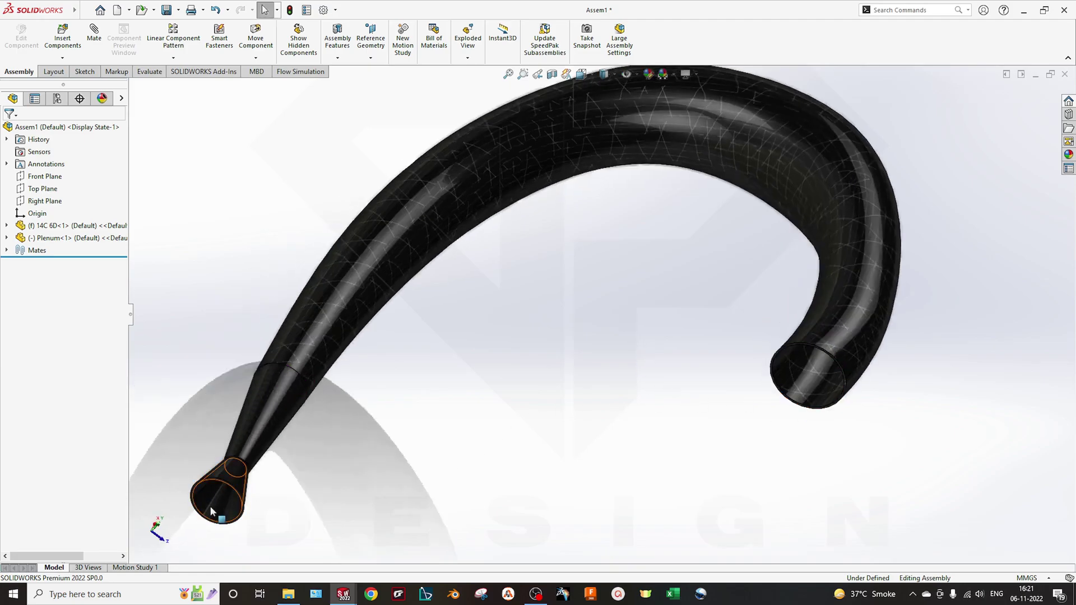
middle_drag(495, 296, 426, 297)
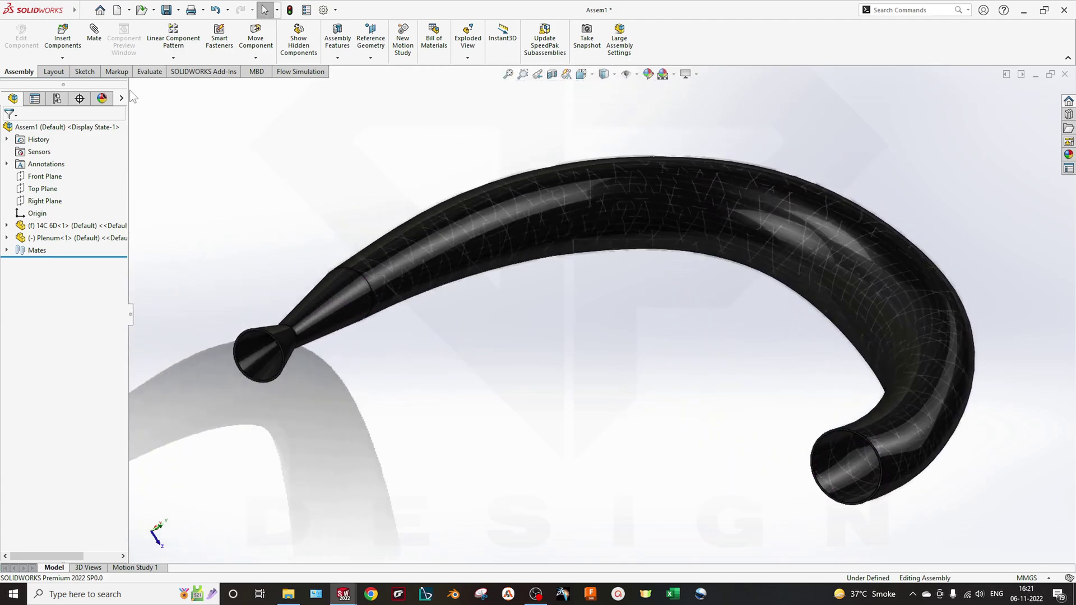
Step: Start creating Flow Simulation lids, selecting the venturi's open inlet end face and the plenum's open wide end face
click(291, 73)
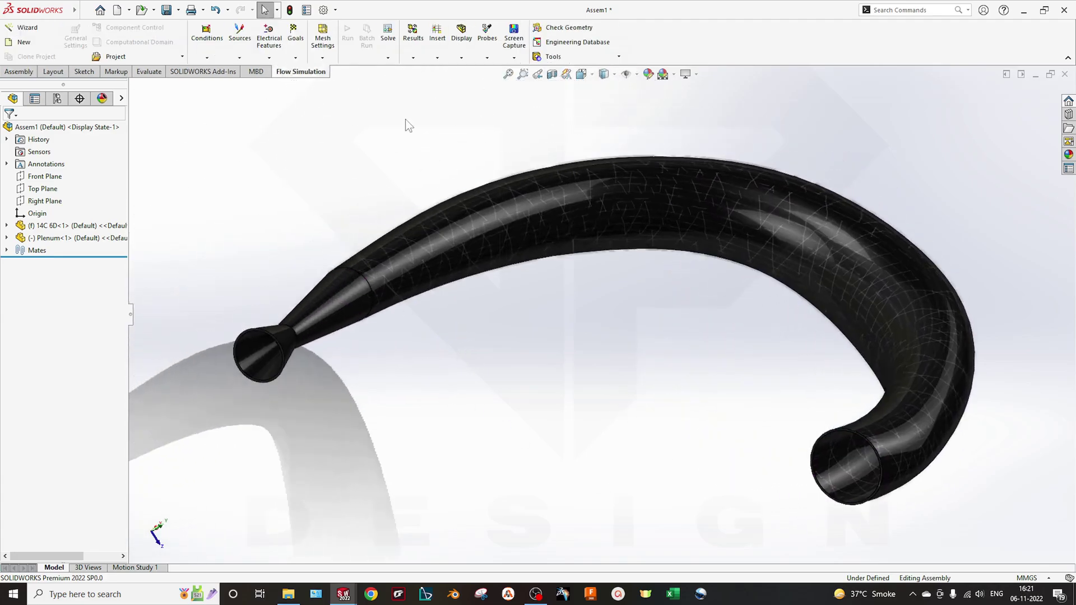
click(548, 58)
click(564, 72)
scroll(263, 347, down, 6)
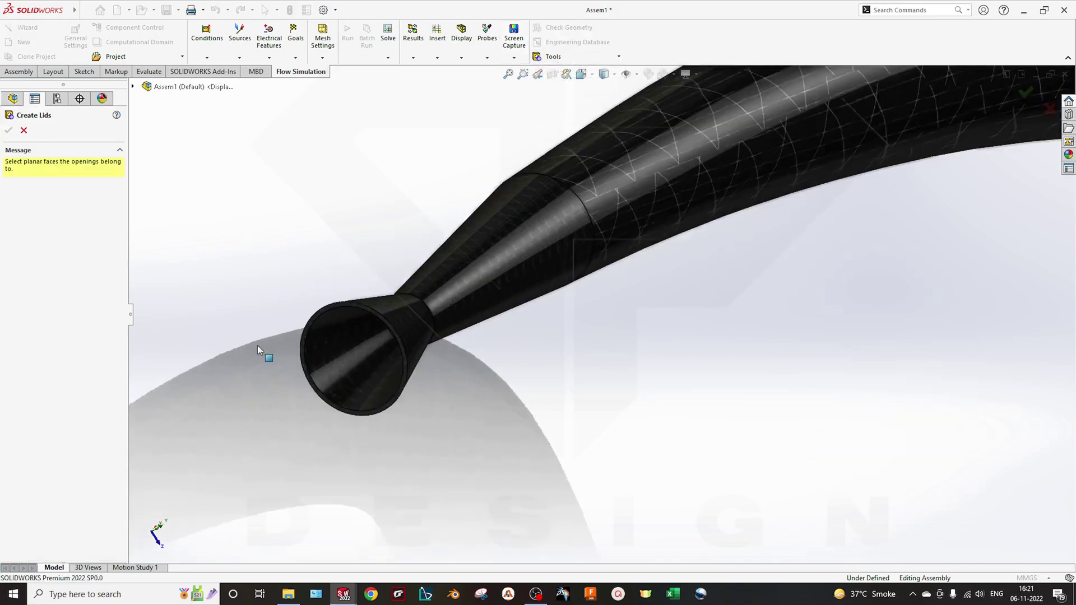
click(385, 292)
scroll(560, 361, up, 6)
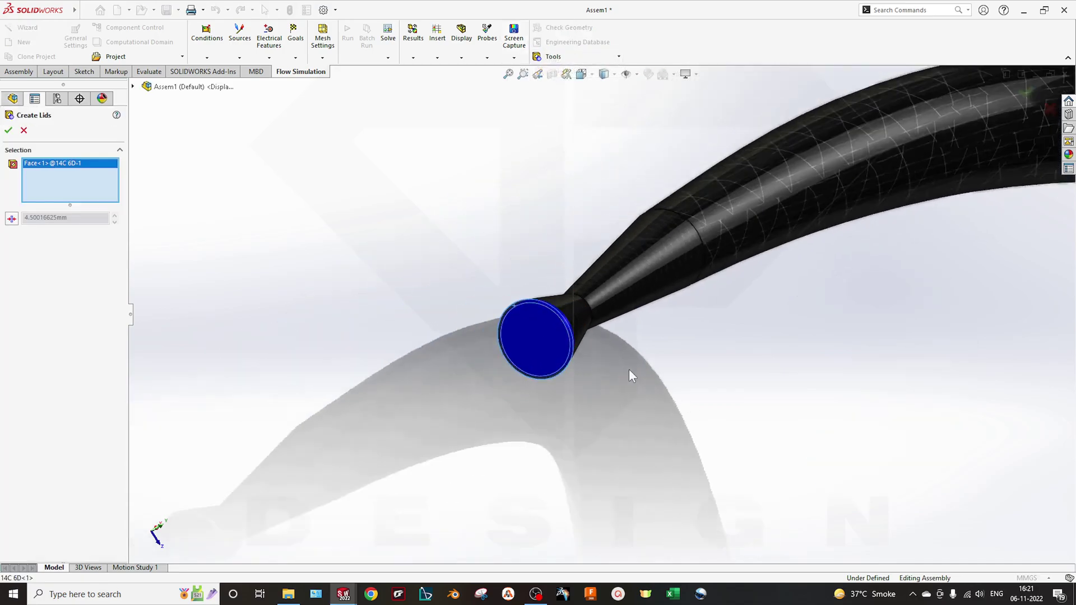
scroll(984, 413, down, 8)
scroll(785, 336, down, 2)
click(770, 339)
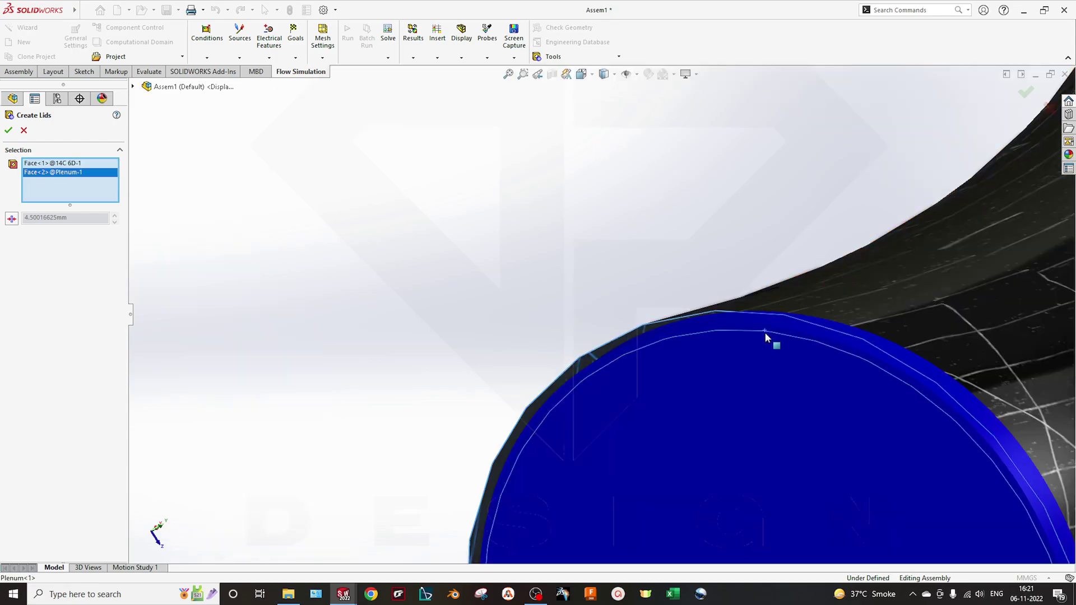
Step: Set the lid thickness to 0.5 mm and create the lids on both openings
scroll(708, 392, up, 5)
click(13, 220)
double_click(84, 223)
text(0.5)
key(Return)
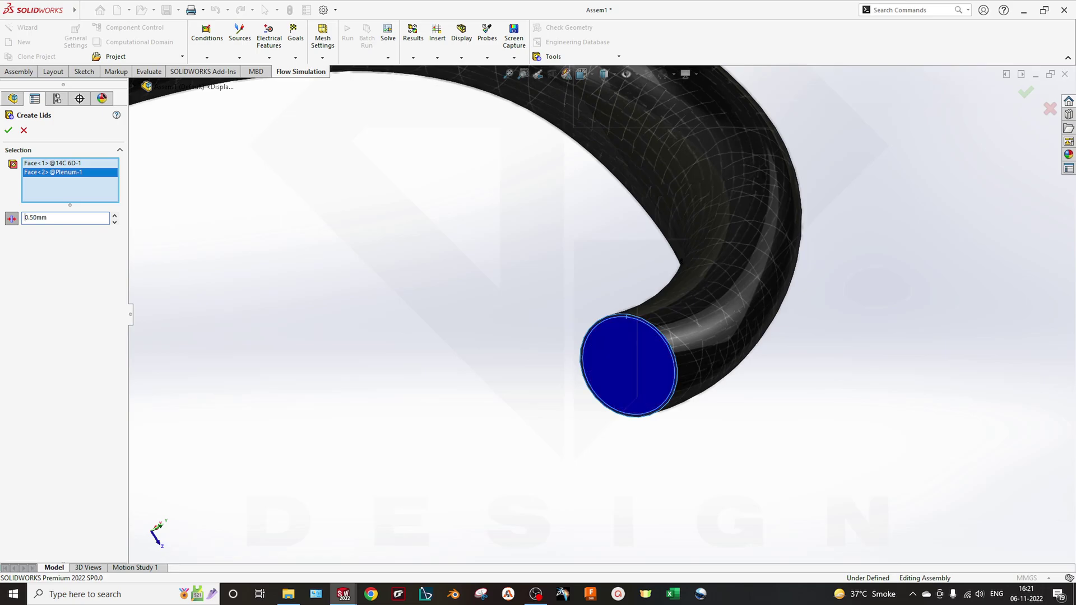
ctrl+middle_drag(502, 286, 759, 389)
ctrl+middle_drag(564, 278, 597, 284)
scroll(599, 283, down, 2)
scroll(417, 205, down, 5)
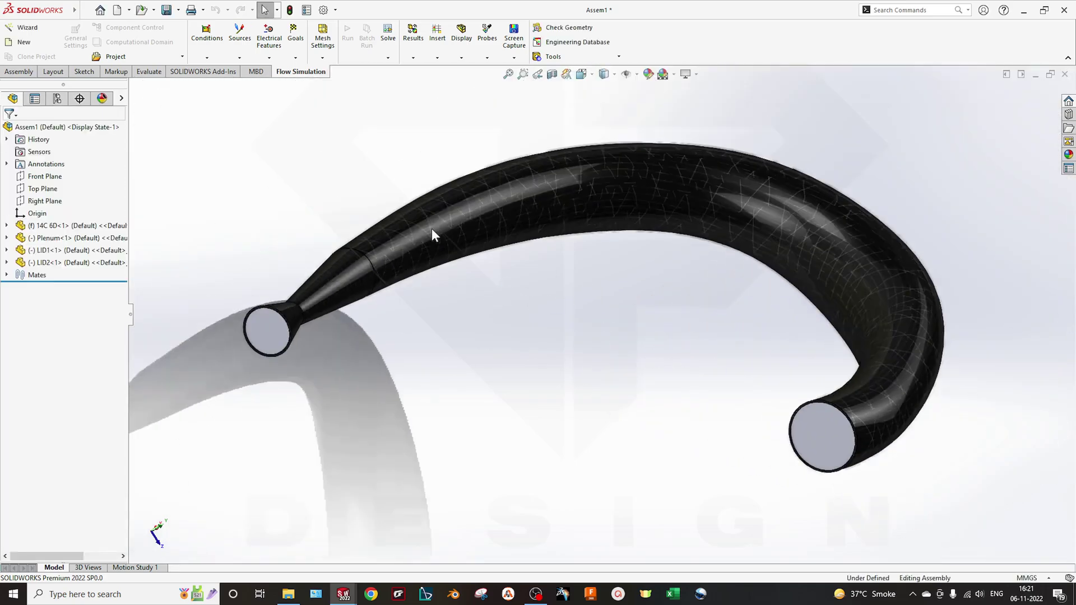
Step: Hide the 14C 6D venturi and inspect the lid at its inlet from several angles
right_click(336, 279)
click(403, 155)
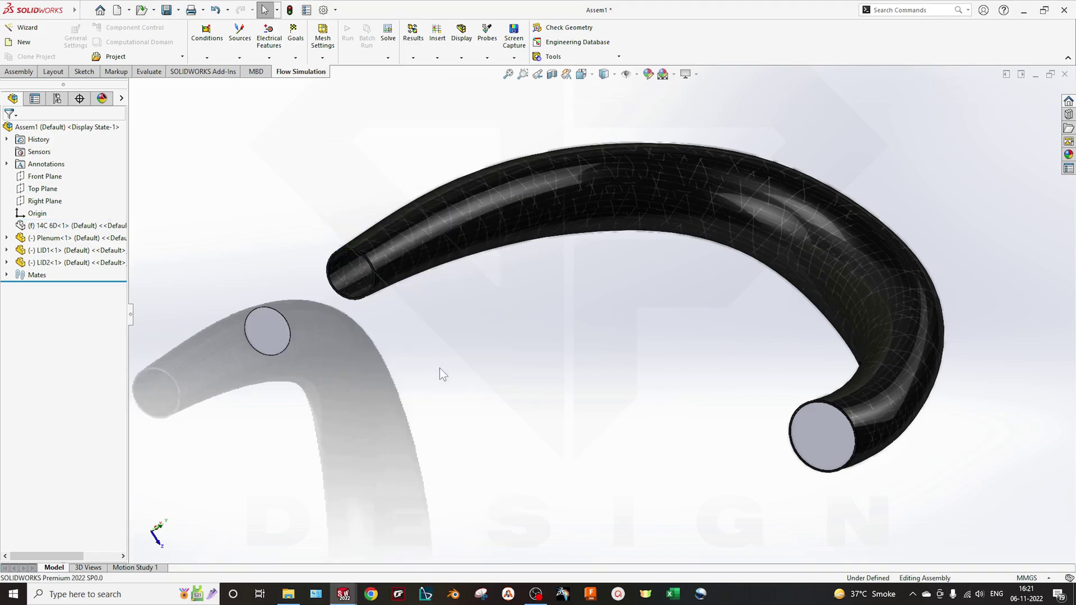
middle_drag(364, 342, 228, 473)
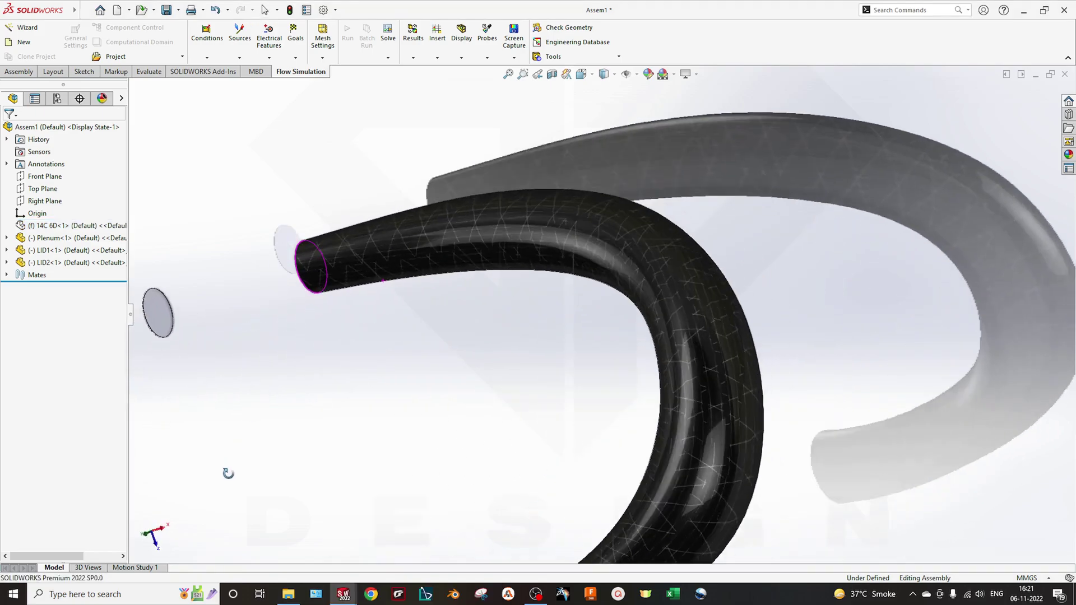
click(159, 317)
middle_drag(246, 341, 408, 313)
ctrl+middle_drag(408, 312, 562, 286)
click(414, 341)
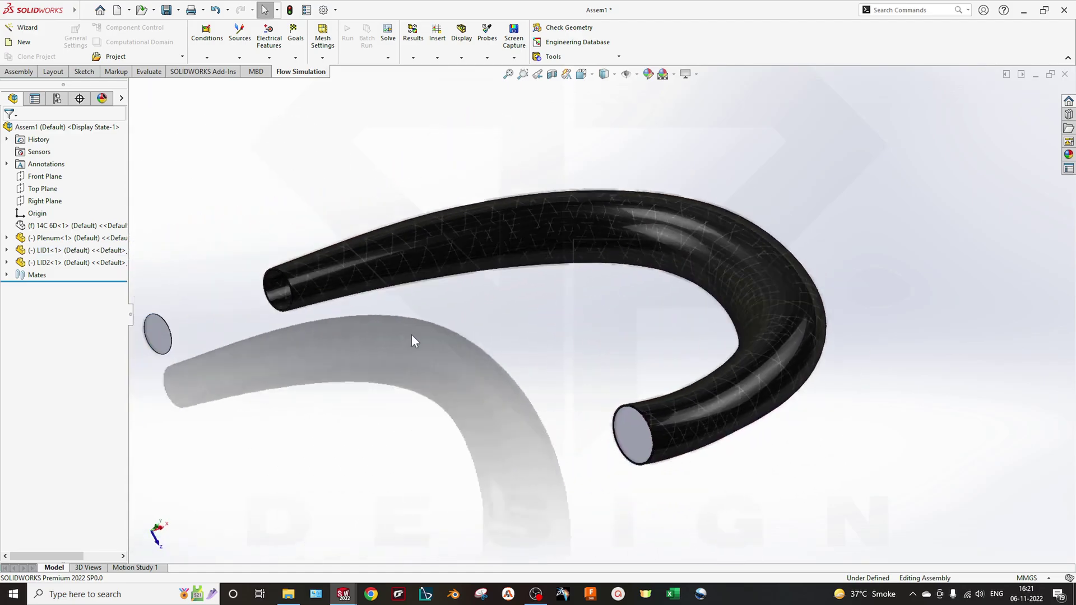
Step: Save the assembly as Assem1.SLDASM in New folder so that Flow Simulation can be used
click(33, 27)
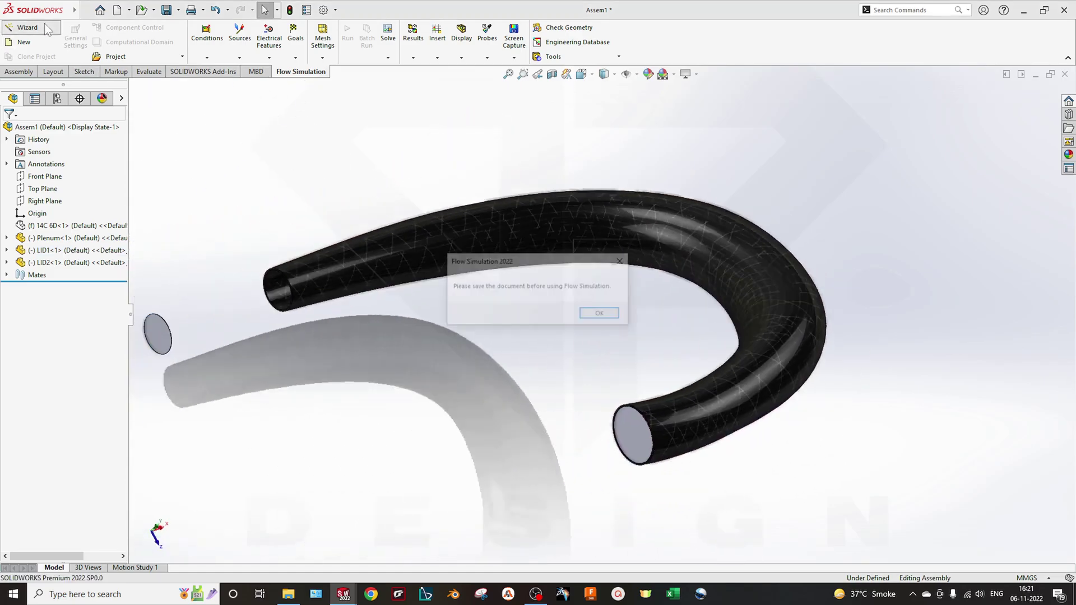
click(601, 316)
click(168, 10)
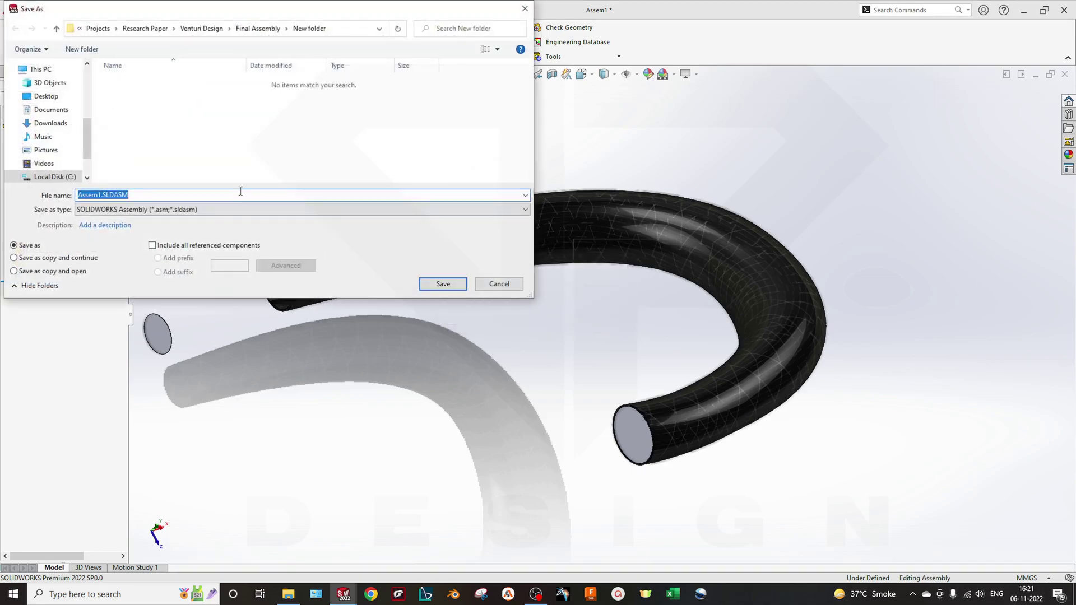
click(427, 285)
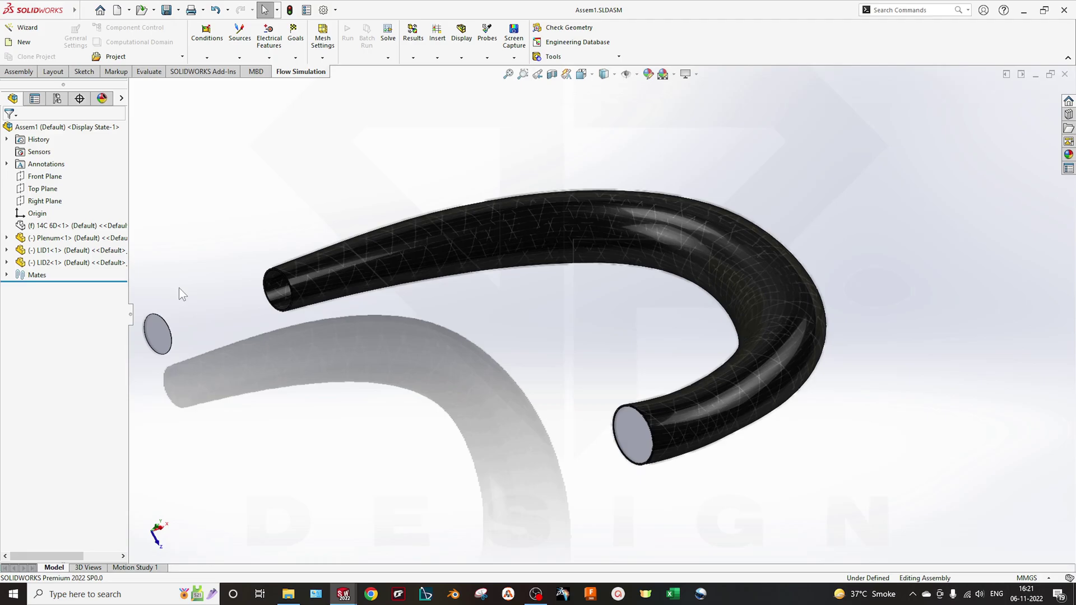
Step: Set up a Flow Simulation wizard project named Project(1) on the current configuration with the SI (m-kg-s) unit system
click(23, 28)
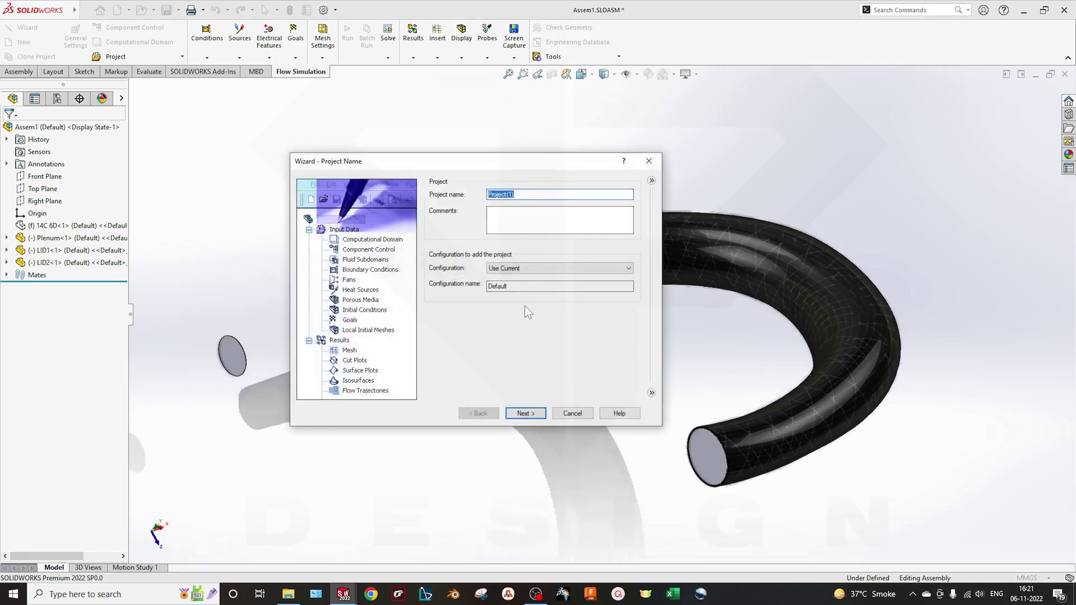
click(520, 268)
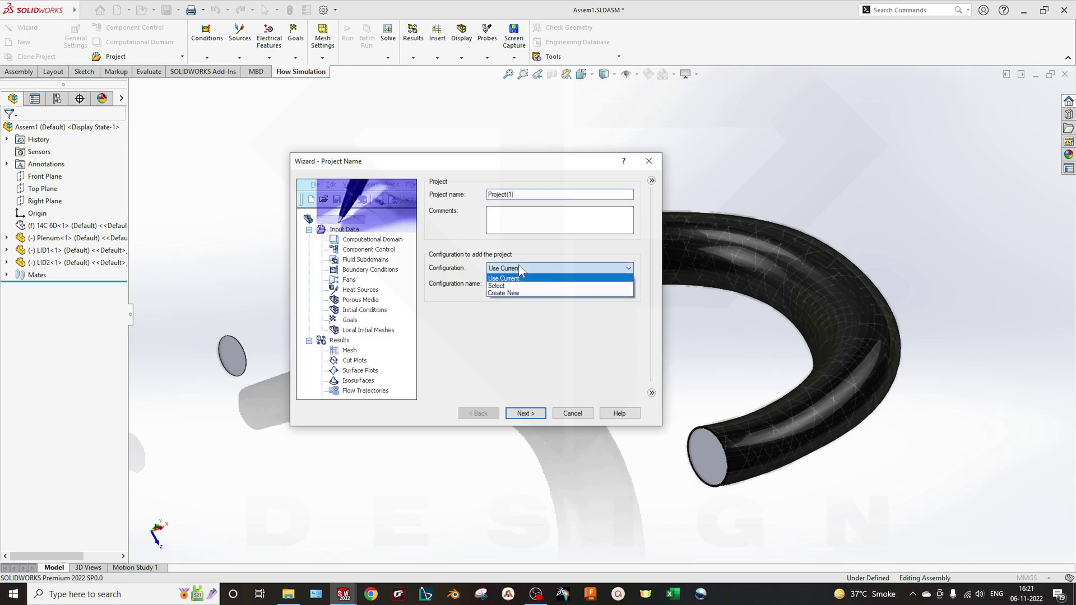
click(520, 269)
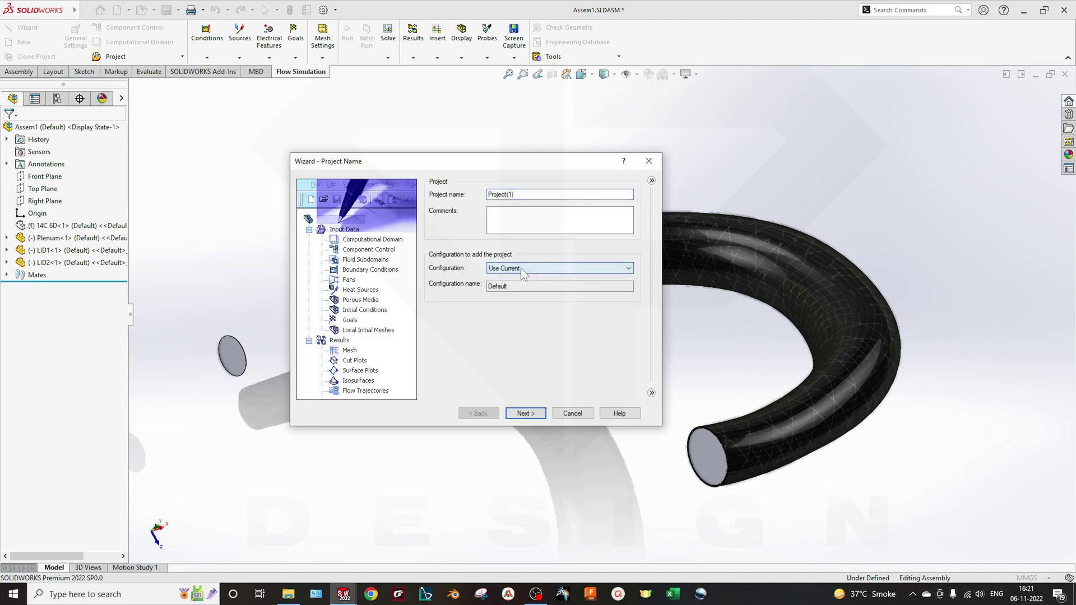
click(526, 413)
click(458, 246)
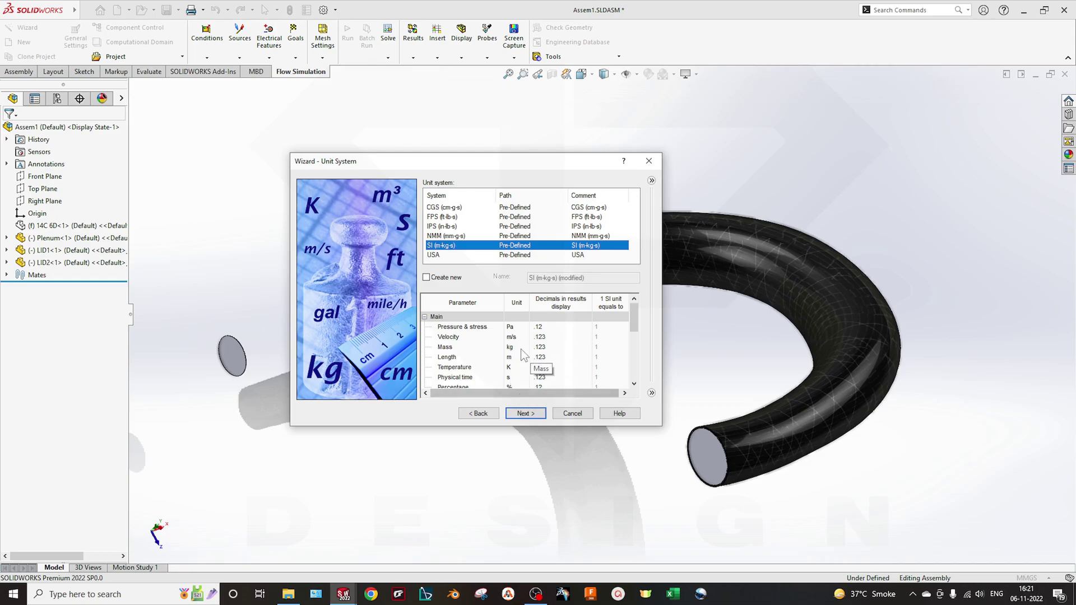
click(525, 414)
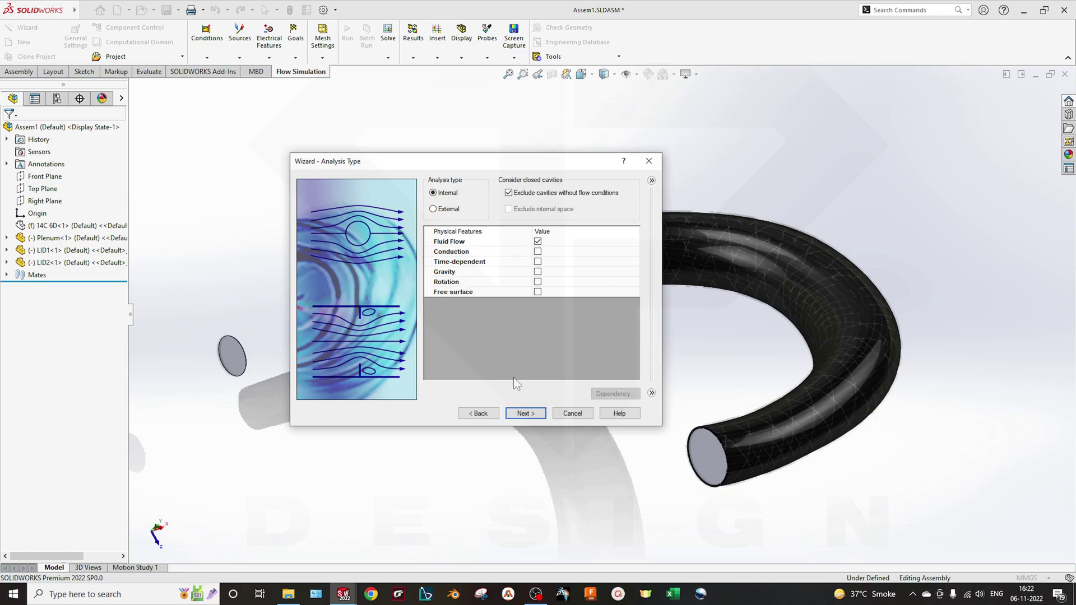
Step: Accept an internal fluid-flow analysis and make Air the default fluid with laminar and turbulent flow, without high Mach number flow or humidity
click(526, 414)
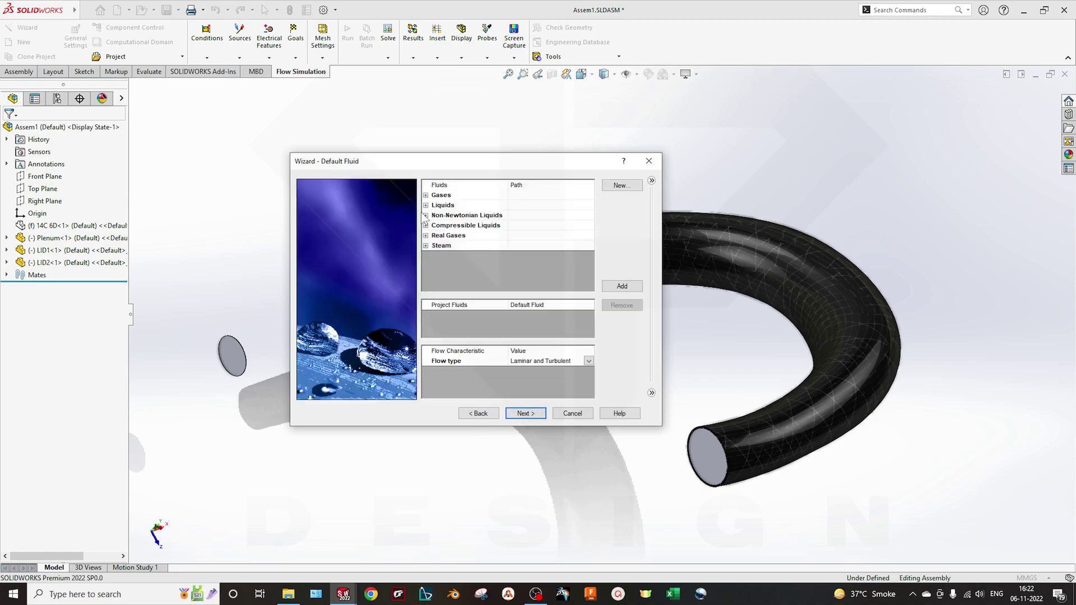
double_click(451, 226)
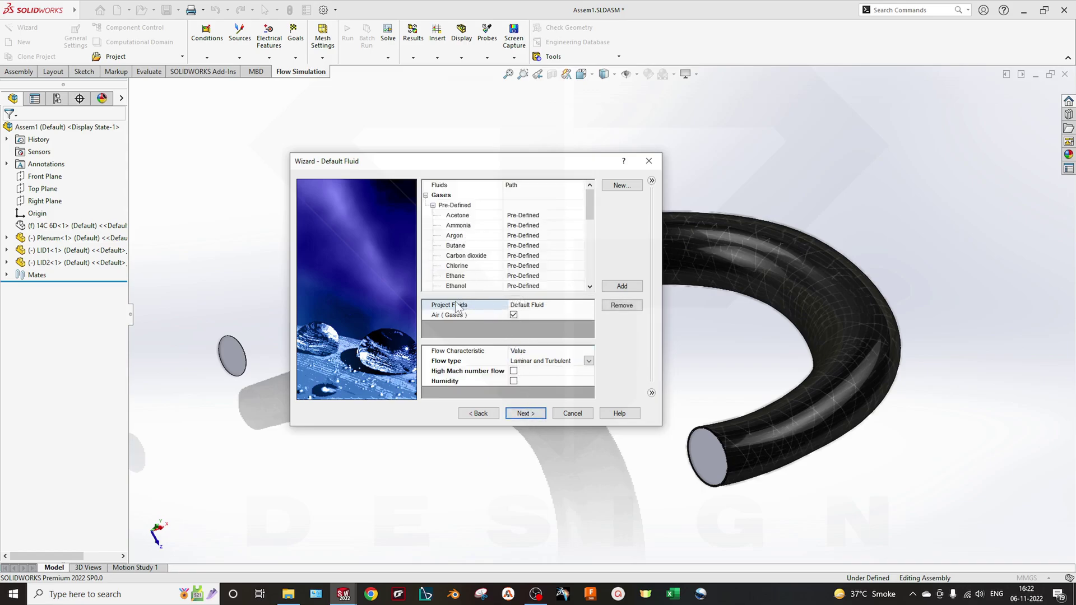
click(545, 363)
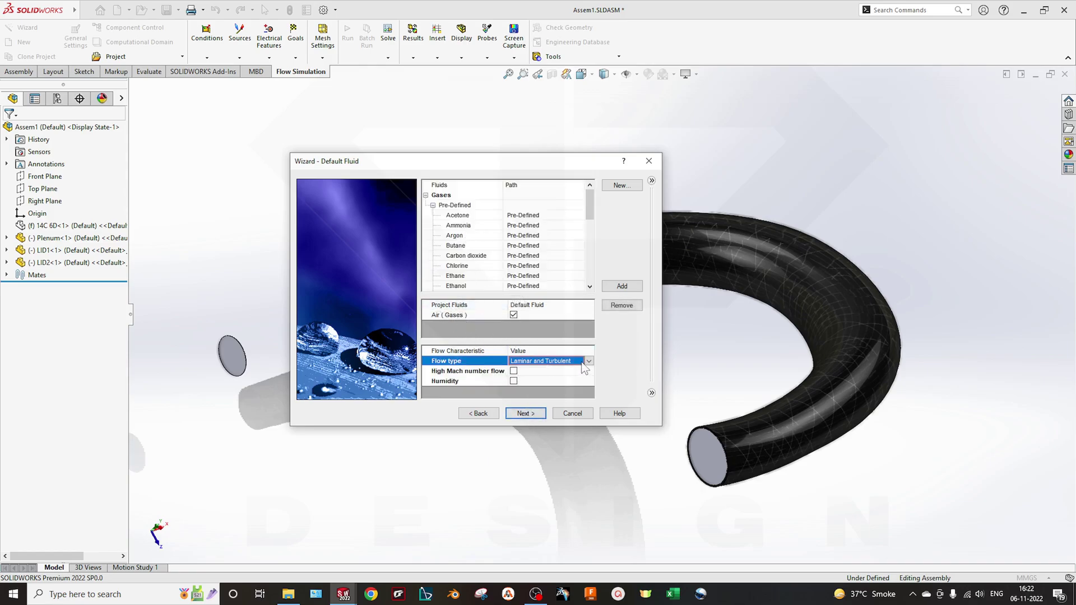
click(589, 361)
click(587, 363)
click(491, 373)
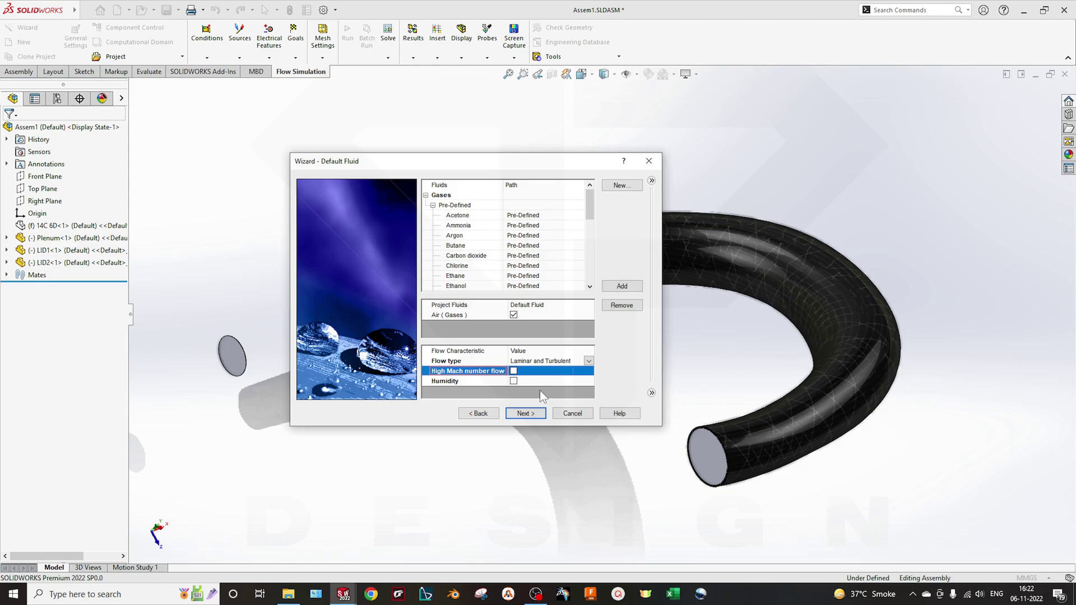
click(451, 381)
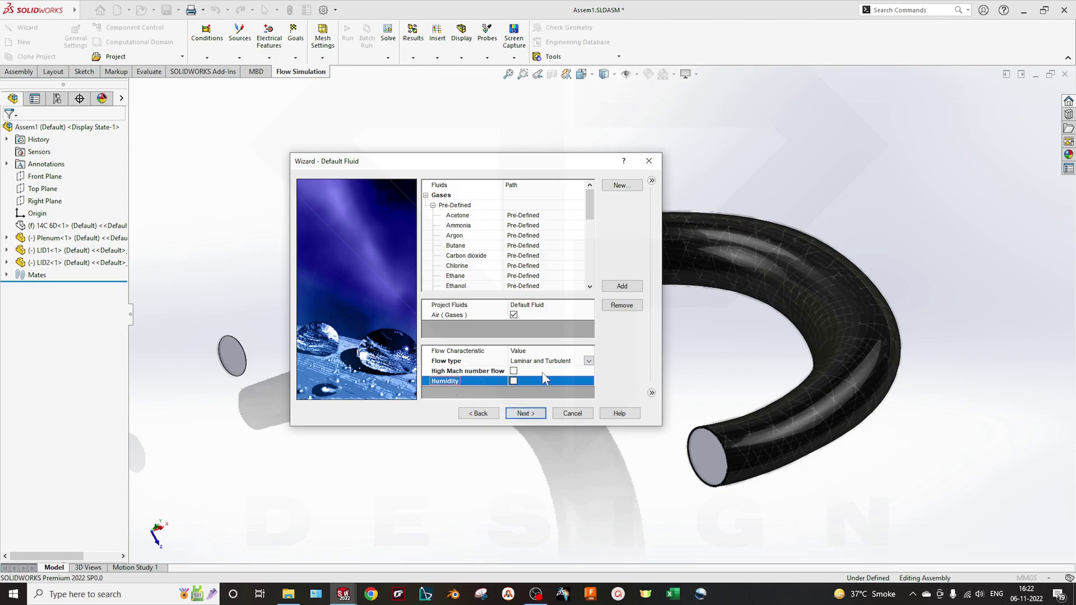
click(539, 414)
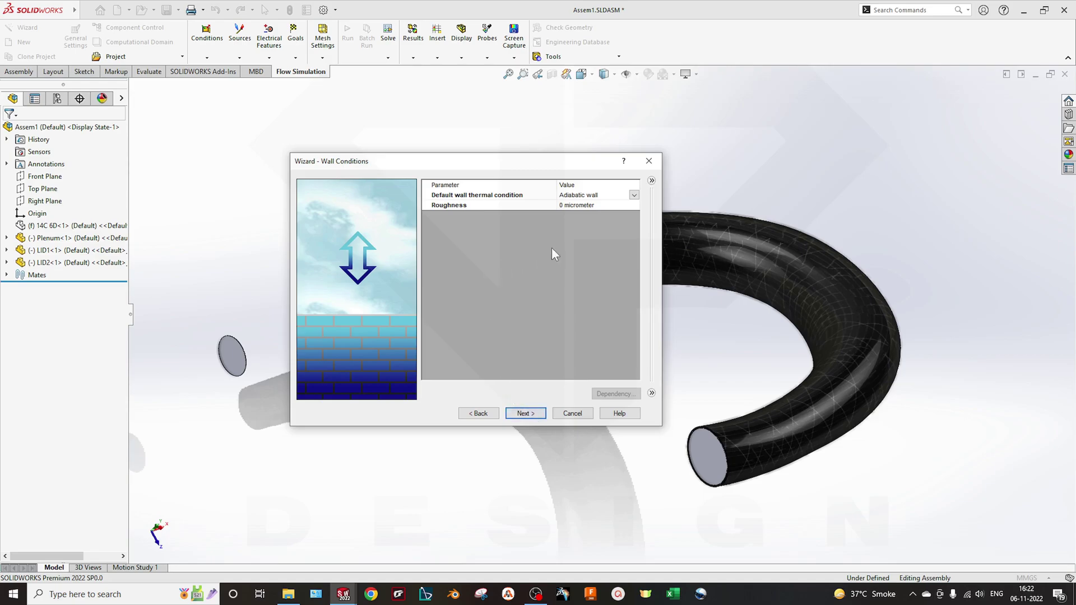
Step: Accept adiabatic walls with 0 micrometer roughness and the default initial conditions, and finish the project wizard
click(535, 418)
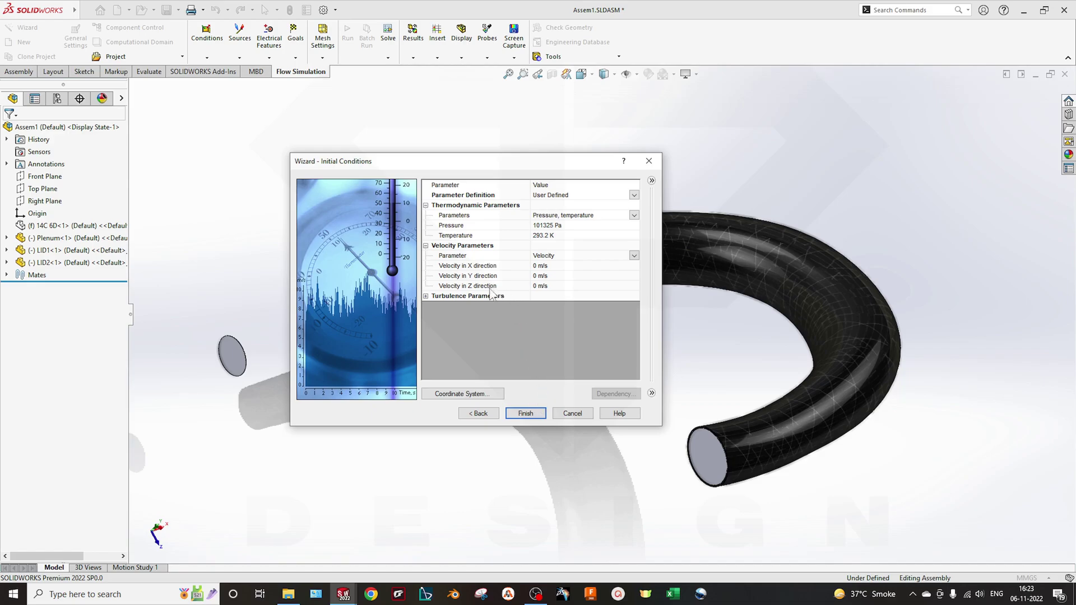
click(426, 296)
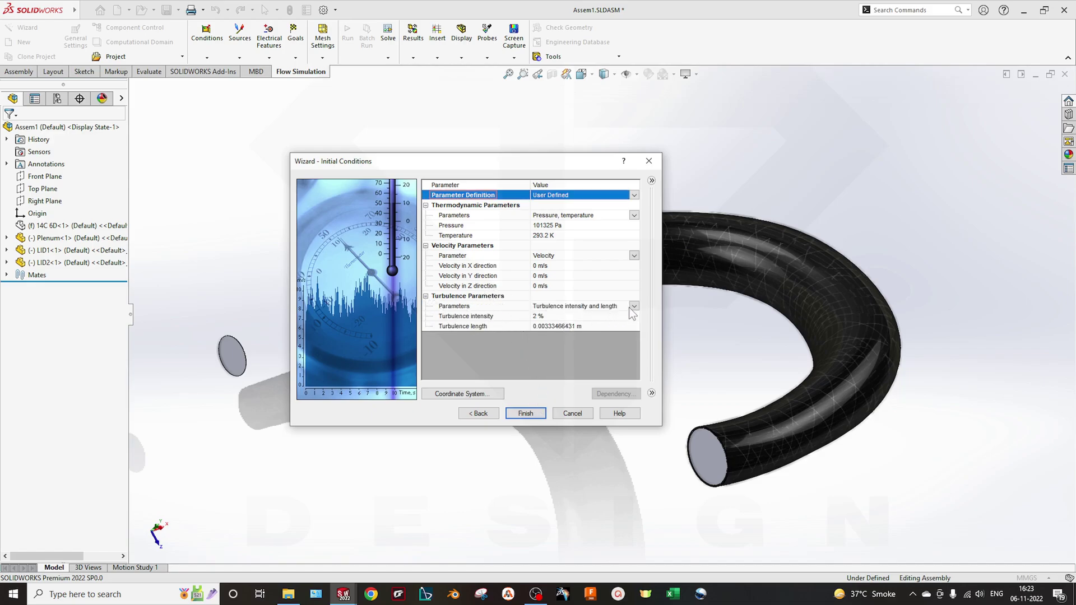
click(536, 412)
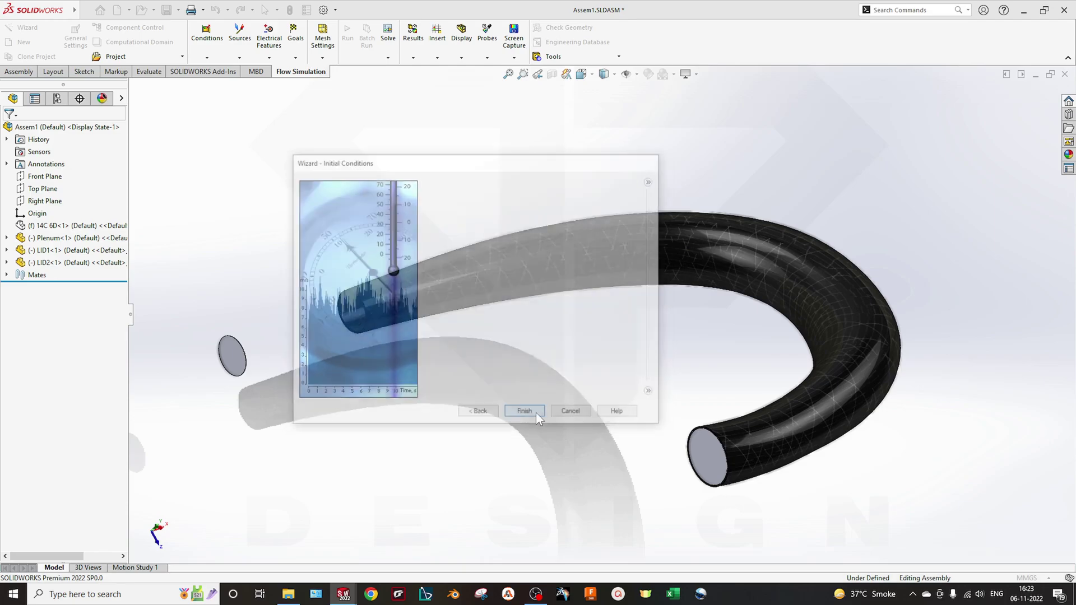
Step: Enlarge the computational domain along X past the inlet lid and the plenum bend, and check it from several views
key(space)
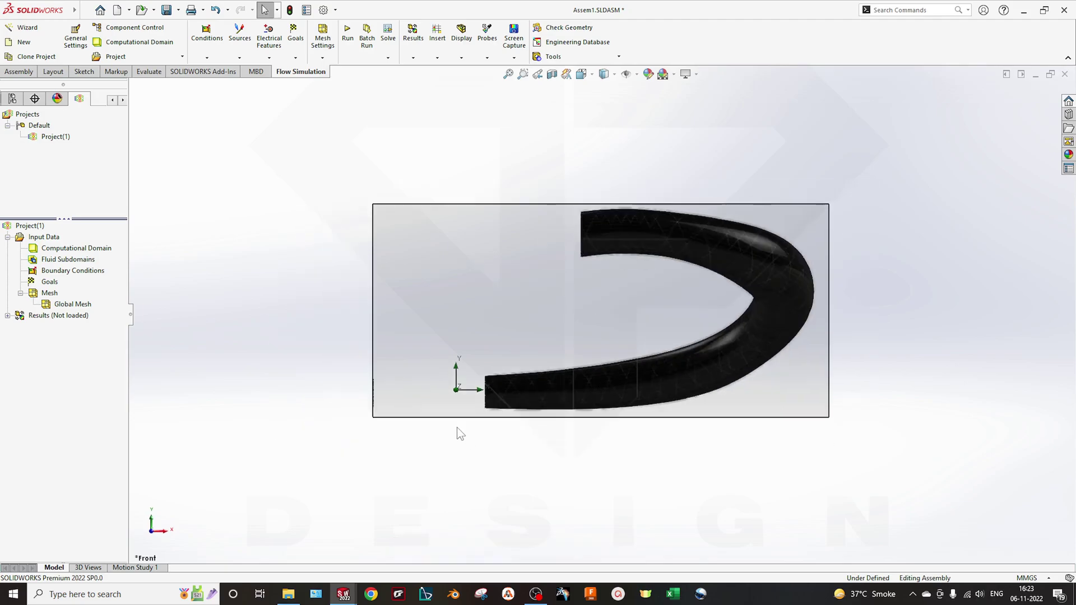
click(66, 249)
drag(343, 313, 314, 317)
drag(860, 310, 880, 321)
middle_drag(625, 358, 641, 494)
key(space)
key(ctrl+5)
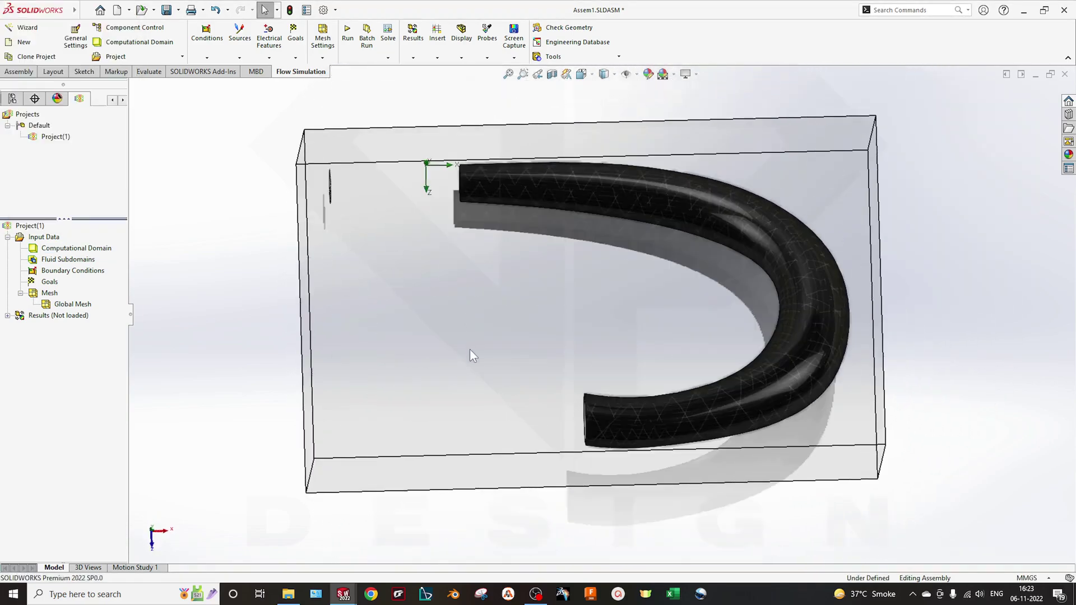
middle_drag(504, 395, 545, 237)
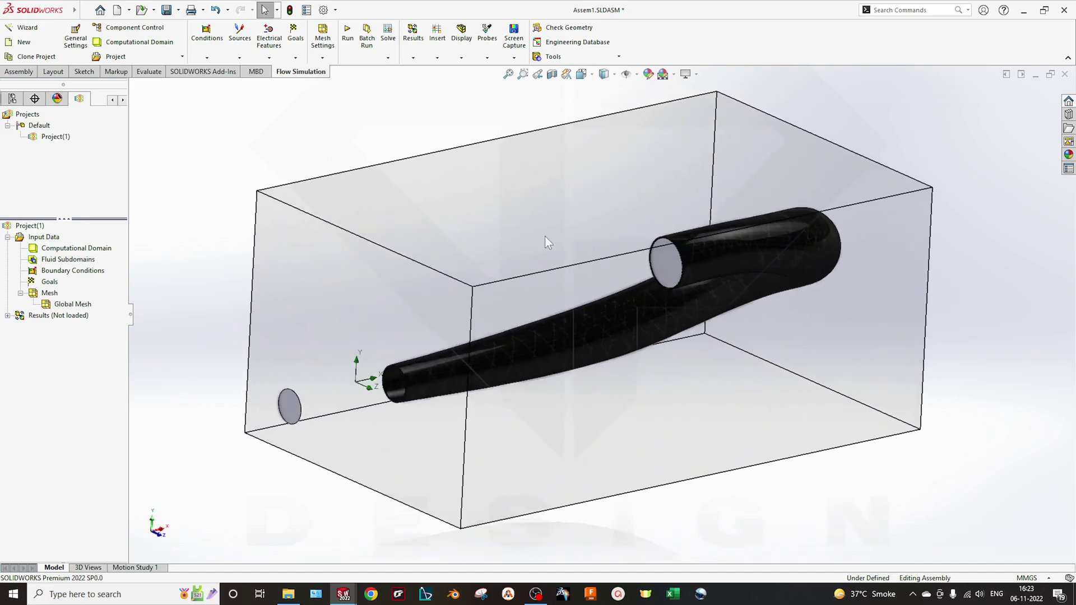
Step: Hide the computational domain box around the intake
right_click(84, 249)
click(135, 273)
ctrl+middle_drag(331, 405, 521, 412)
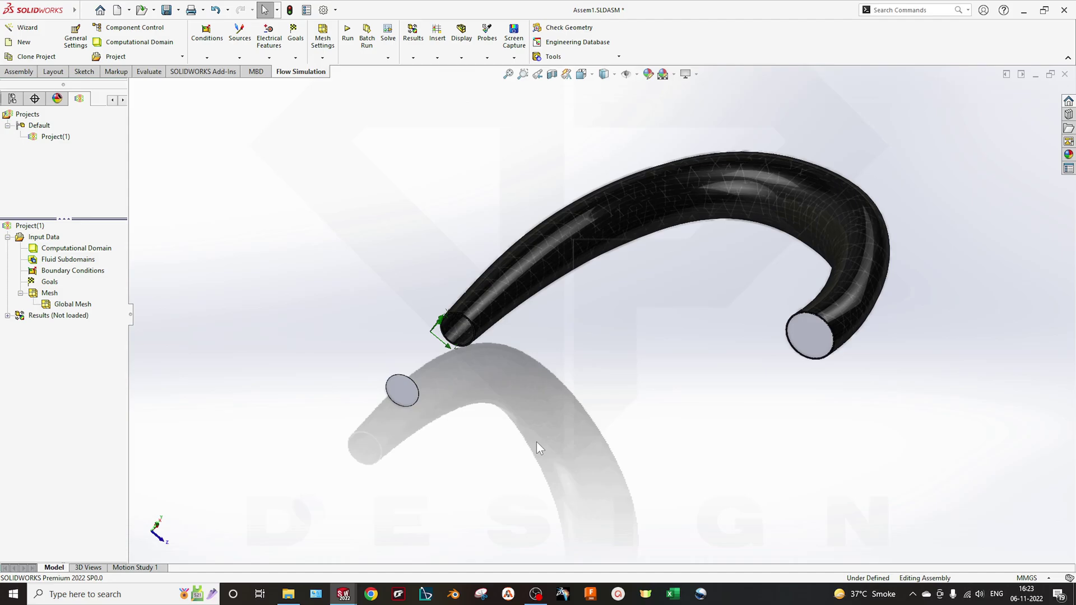
Step: Create an Environment Pressure boundary condition on the inlet lid's inner face, keeping 101325 Pa and 293.2 K
click(72, 271)
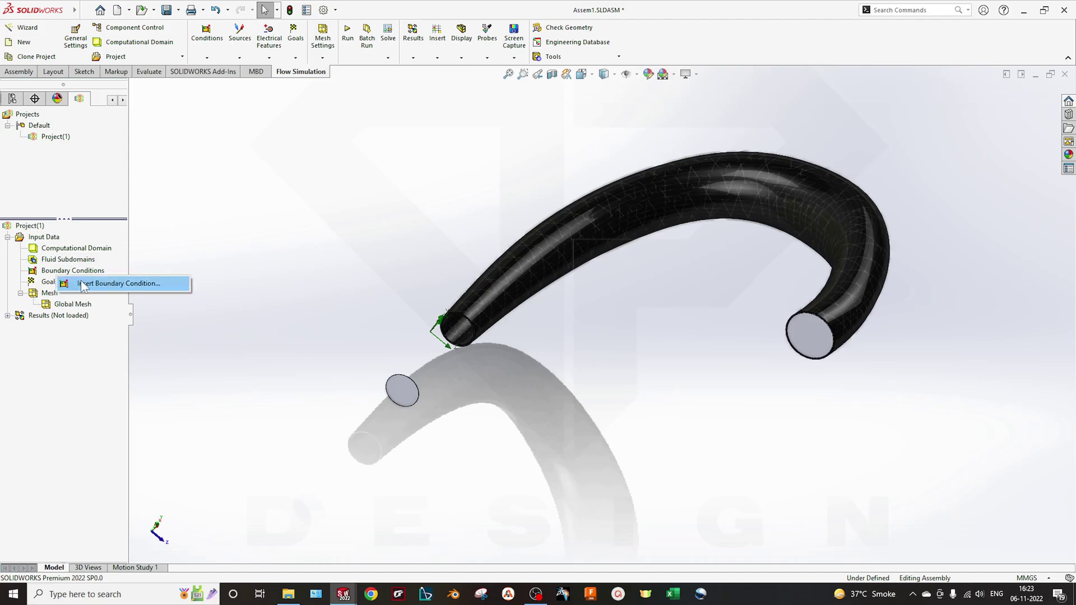
click(84, 284)
middle_drag(369, 432, 358, 372)
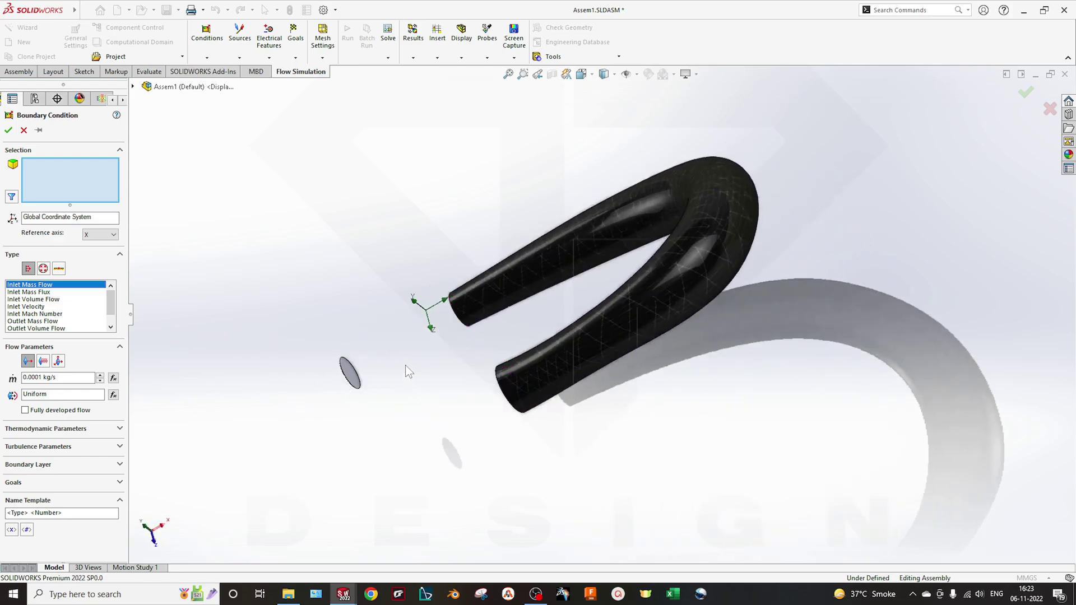
click(43, 269)
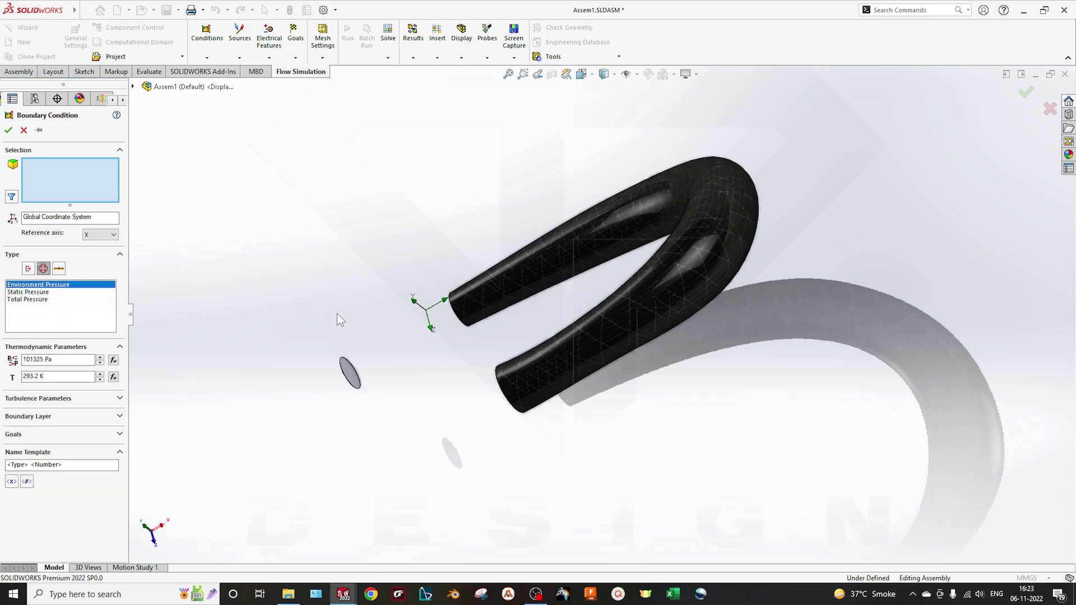
scroll(329, 312, down, 3)
click(358, 385)
middle_drag(358, 385, 447, 415)
click(56, 359)
click(84, 376)
double_click(53, 377)
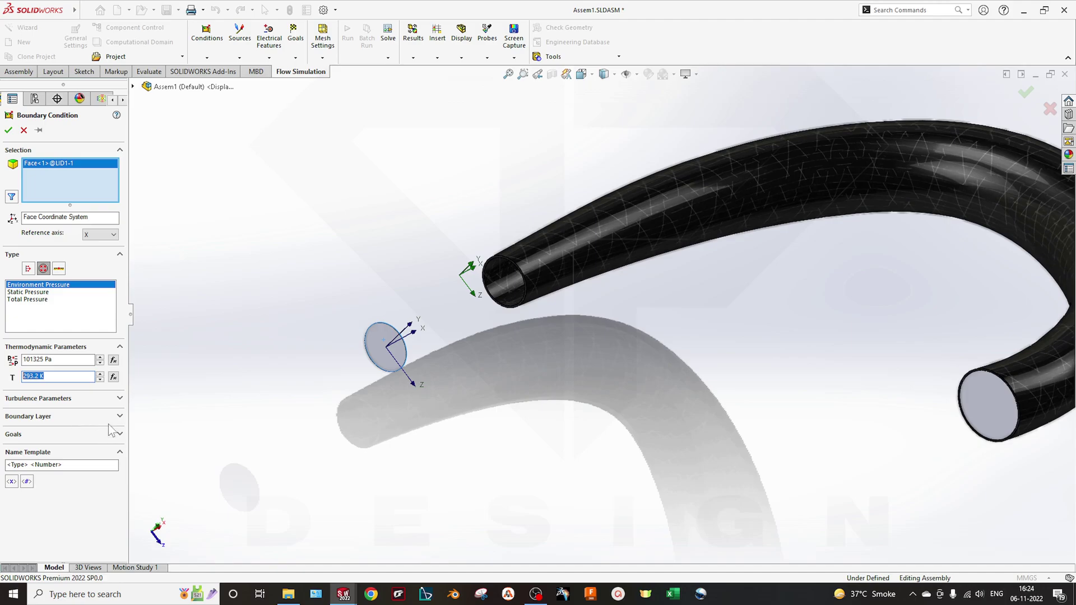
Step: Keep 2% turbulence intensity and a turbulent boundary layer without goals, and accept the inlet pressure condition
click(42, 417)
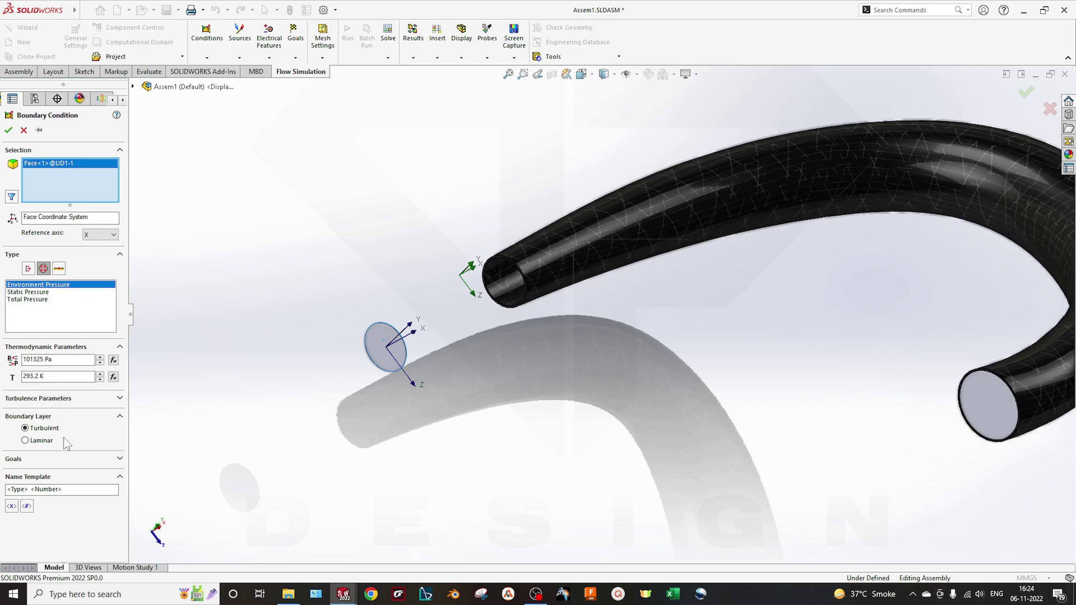
click(62, 400)
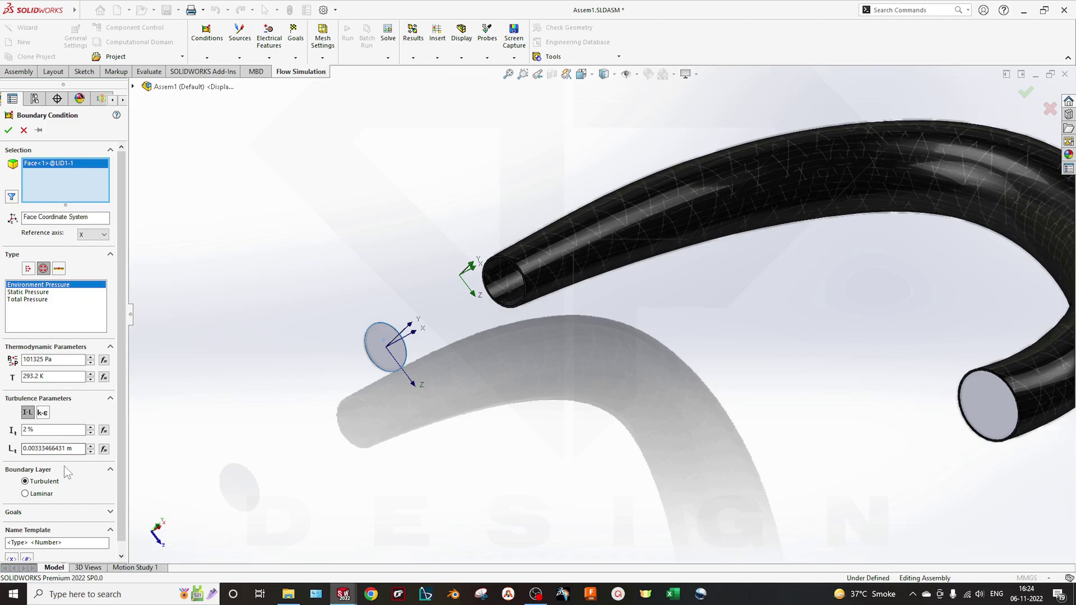
scroll(66, 472, down, 1)
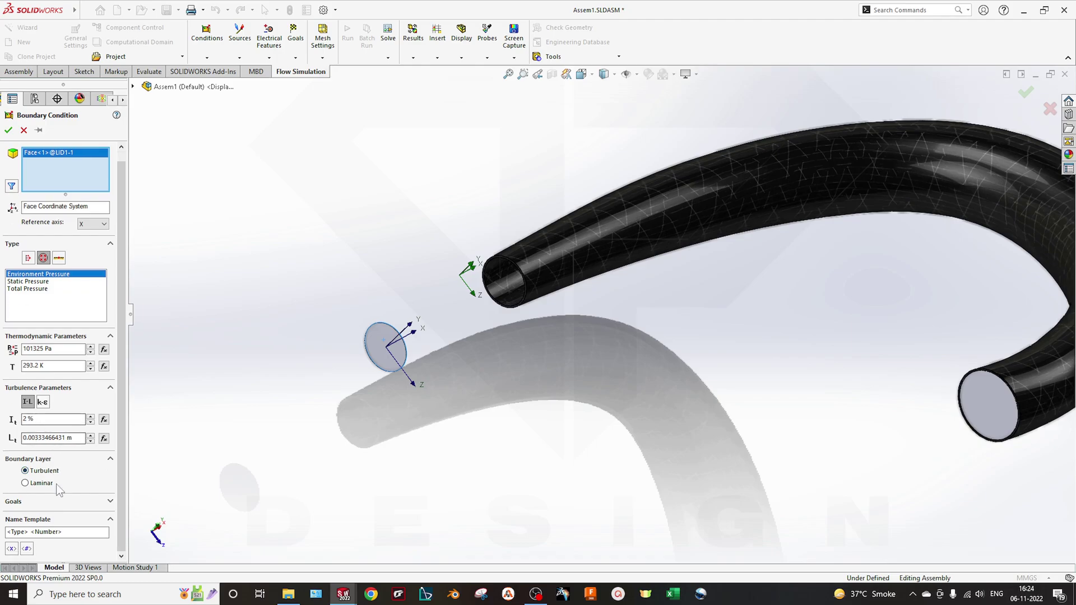
click(59, 501)
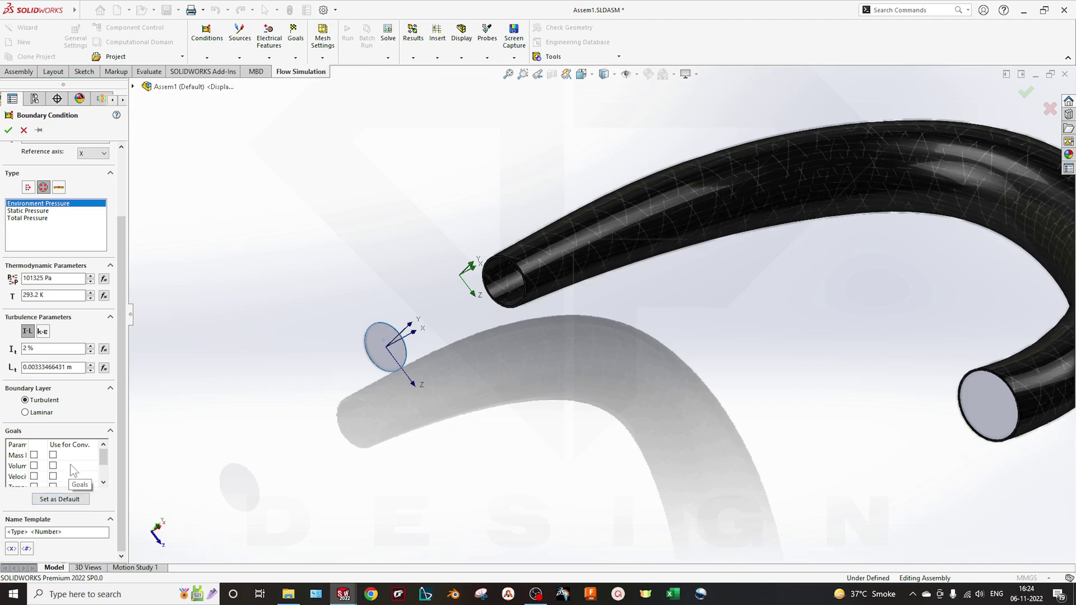
scroll(71, 487, up, 3)
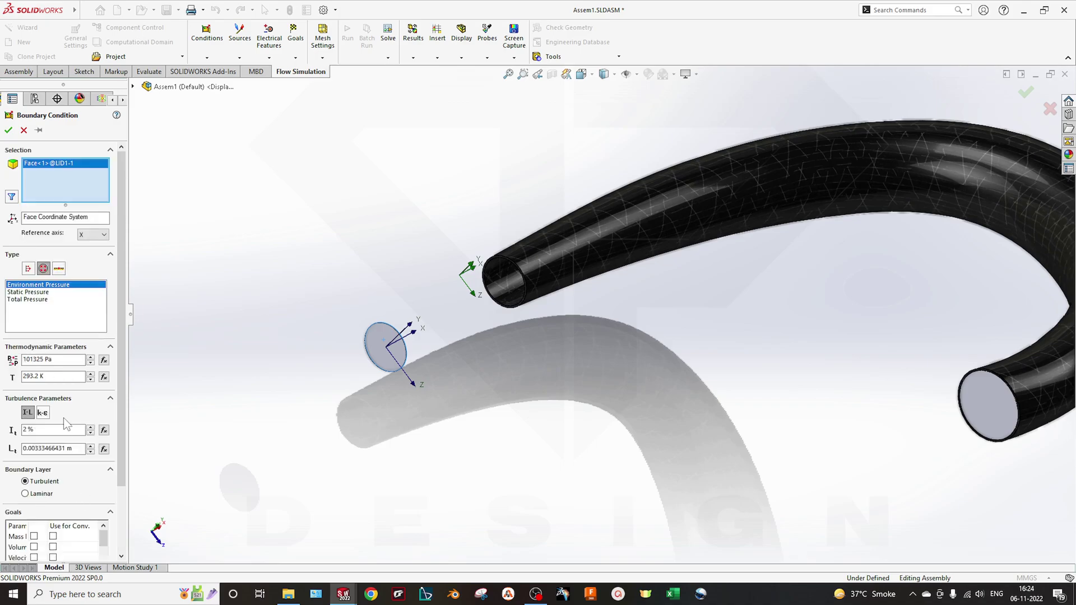
click(8, 130)
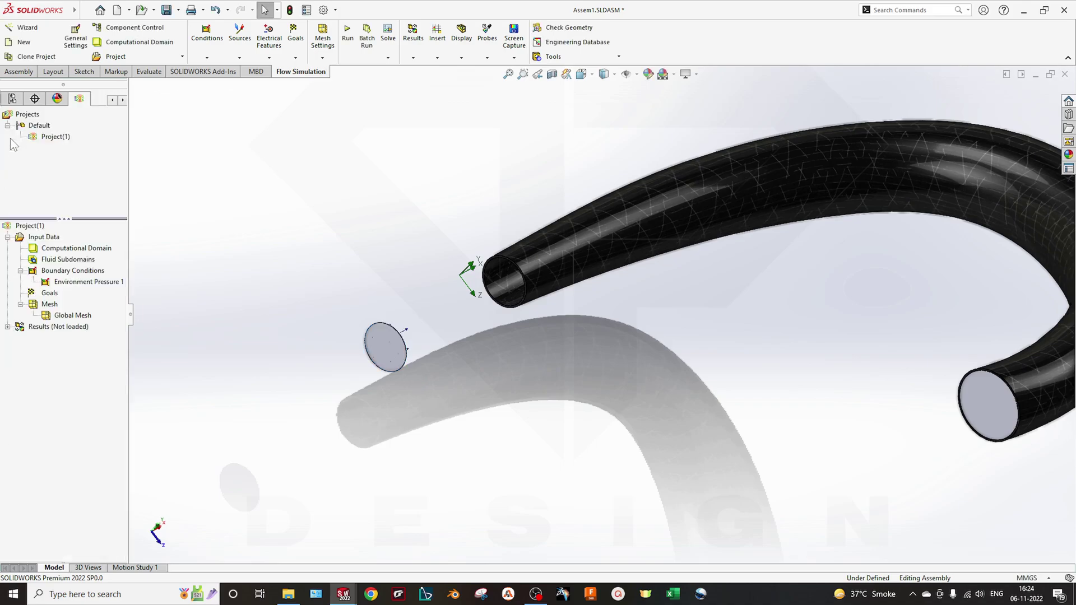
right_click(63, 272)
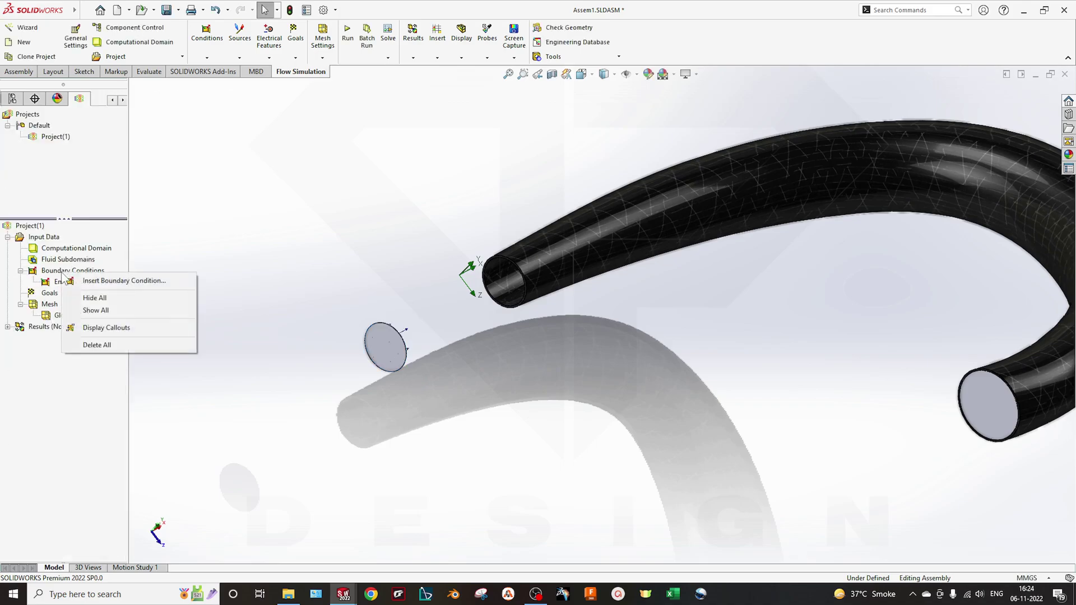
click(106, 280)
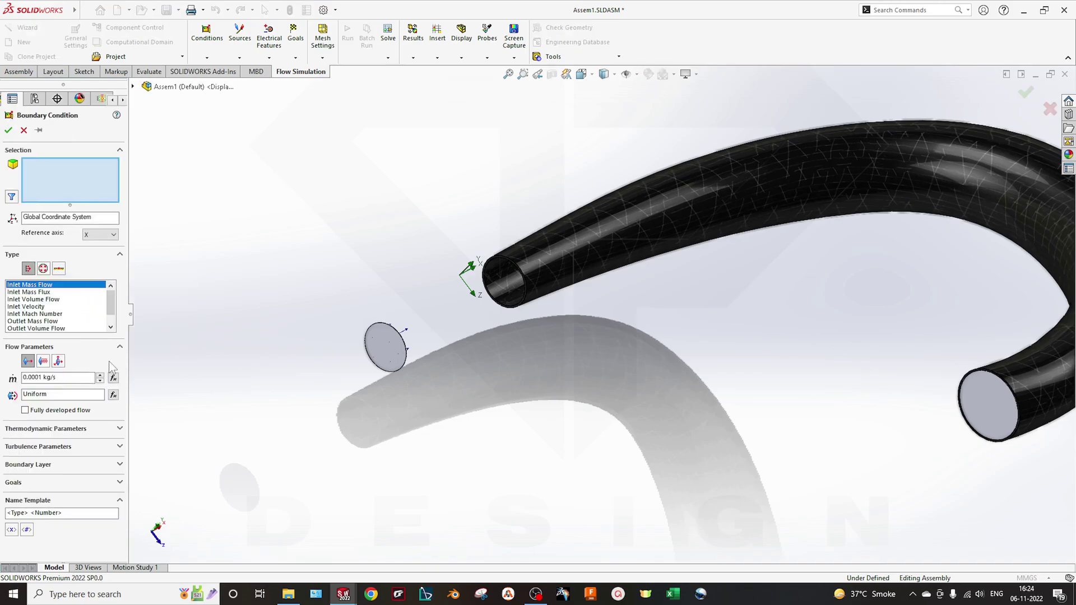
key(Escape)
Step: Hide the plenum to expose the inner face of the outlet lid
ctrl+middle_drag(960, 305, 661, 286)
scroll(693, 395, up, 2)
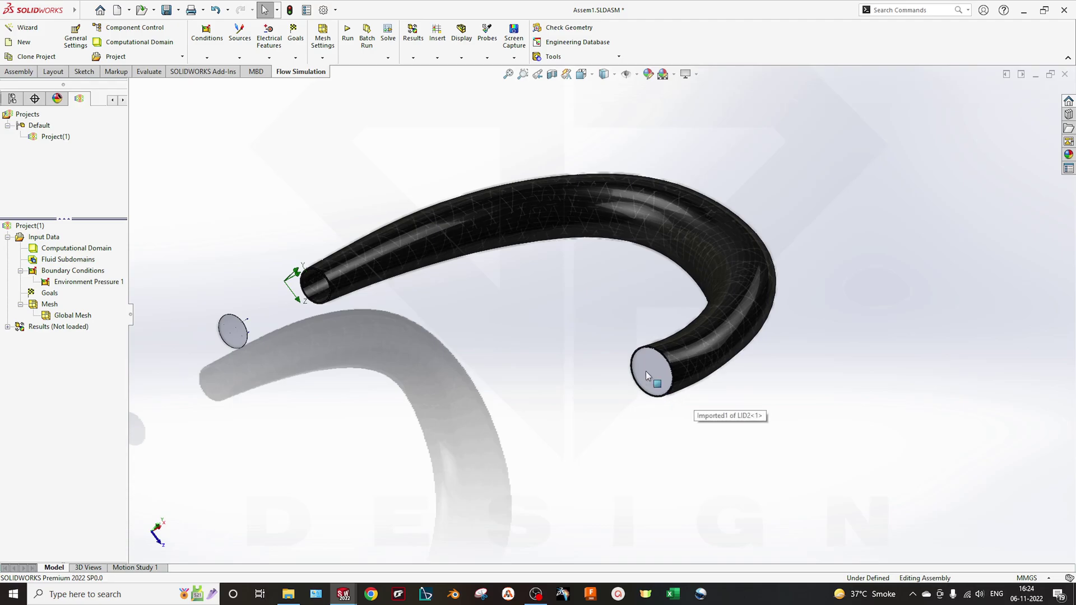
ctrl+middle_drag(640, 356, 658, 358)
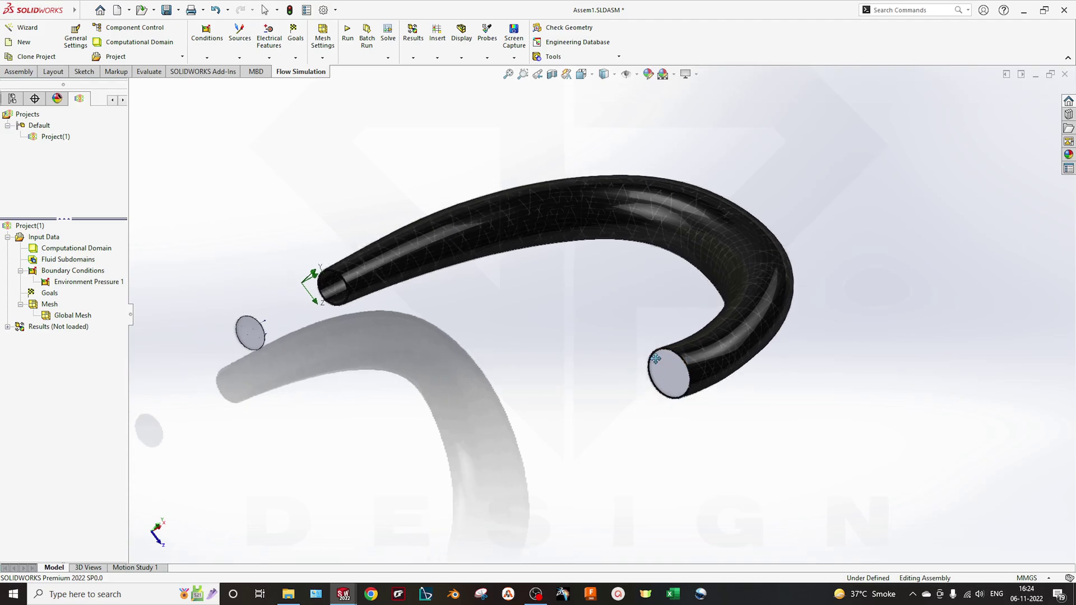
right_click(723, 356)
click(796, 144)
middle_drag(700, 431, 413, 360)
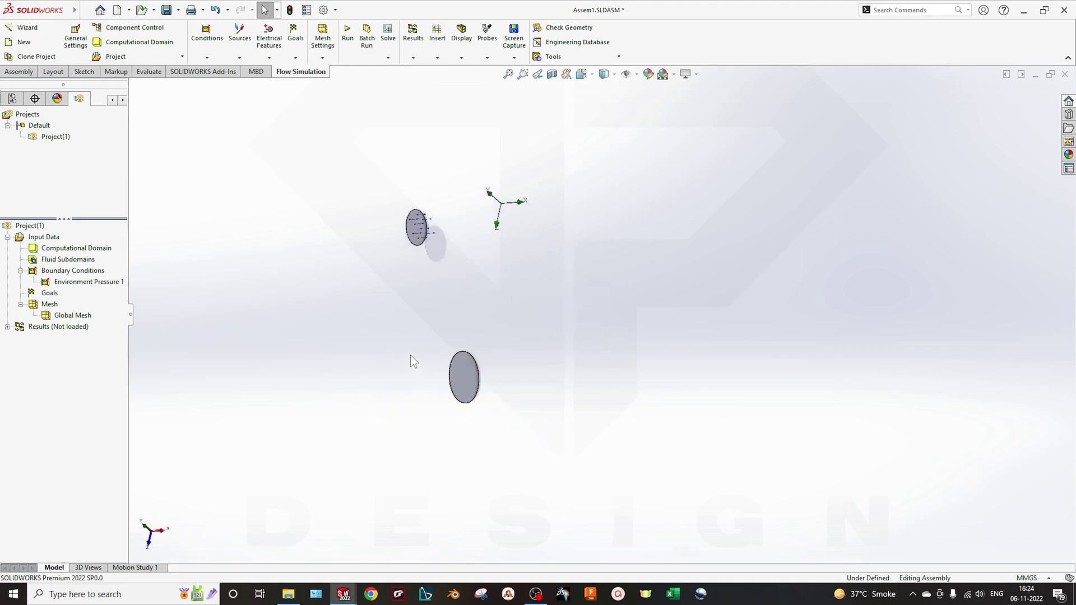
scroll(412, 360, down, 2)
scroll(469, 358, down, 3)
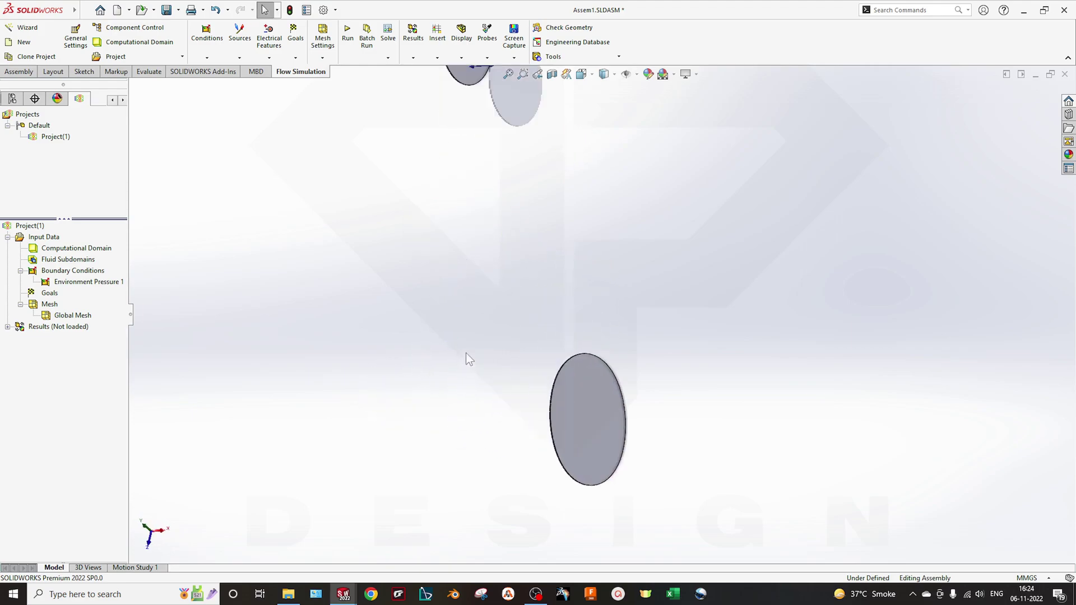
ctrl+middle_drag(534, 388, 525, 398)
ctrl+middle_drag(526, 441, 515, 382)
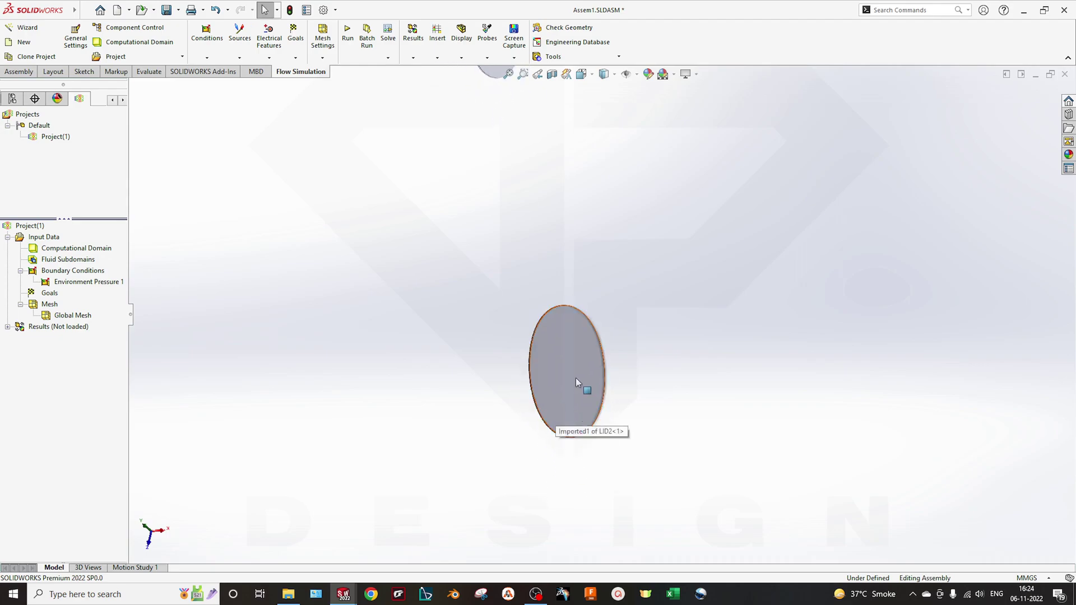
middle_drag(613, 446, 591, 377)
Step: Add an Outlet Mass Flow boundary condition of 0.074 kg/s on the outlet lid's inner face
right_click(65, 273)
click(118, 281)
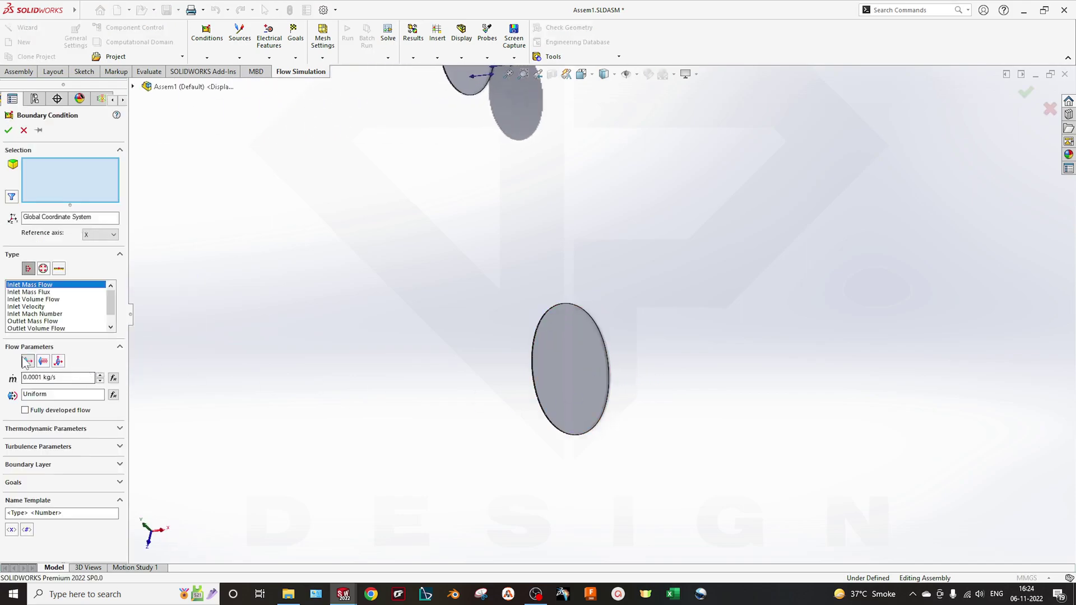
click(34, 321)
click(567, 368)
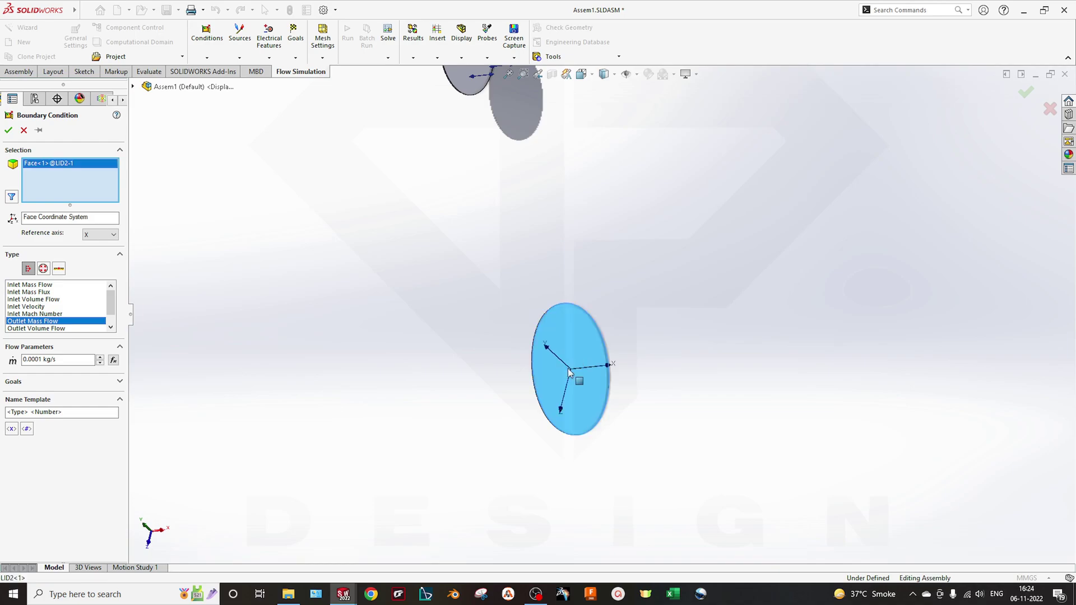
click(56, 359)
text(0.074)
key(Return)
Step: Check the callouts and flow directions of the inlet pressure and outlet mass flow conditions on both lids
click(86, 282)
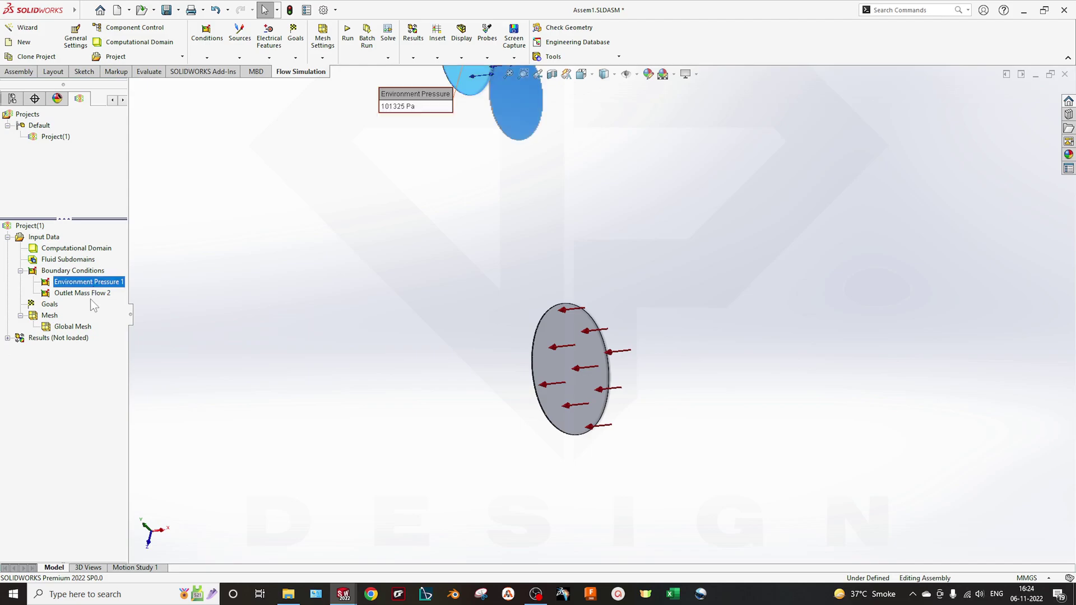
ctrl+middle_drag(391, 340, 410, 386)
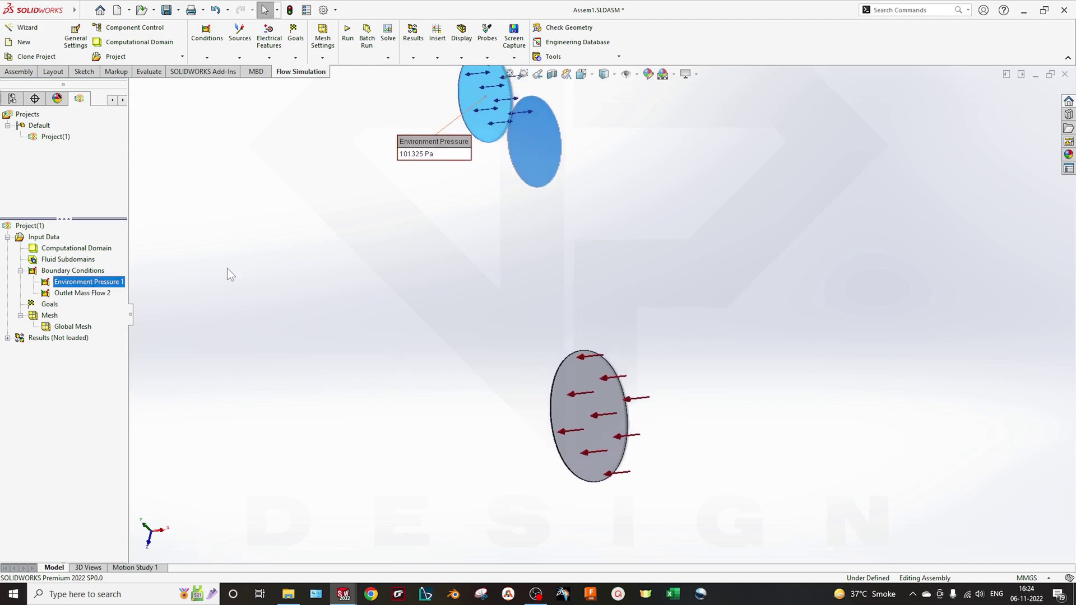
drag(403, 154, 336, 272)
click(98, 294)
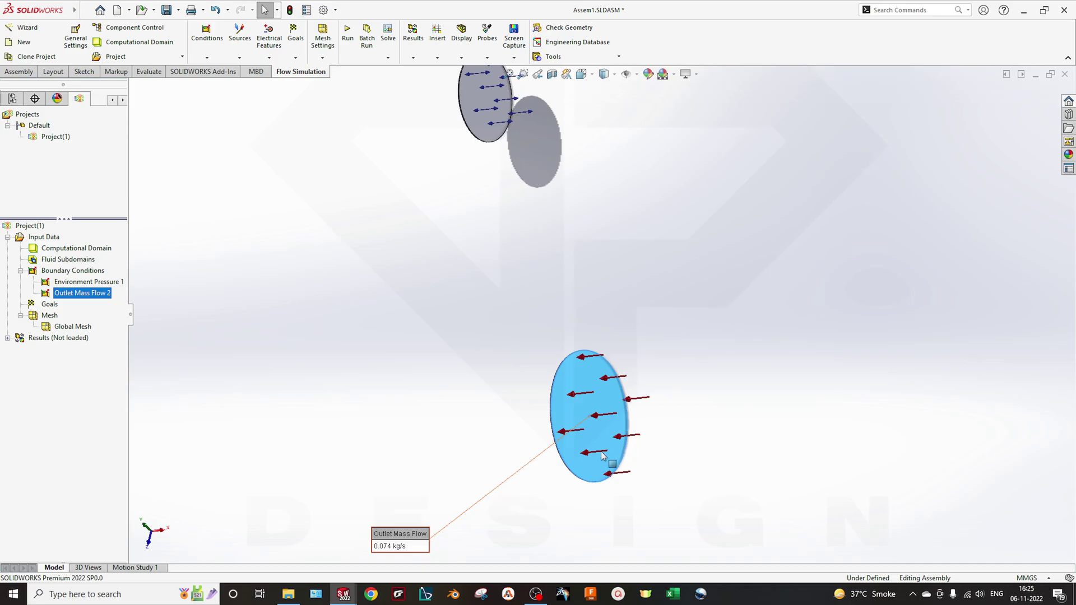
ctrl+middle_drag(602, 455, 605, 386)
drag(398, 488, 802, 387)
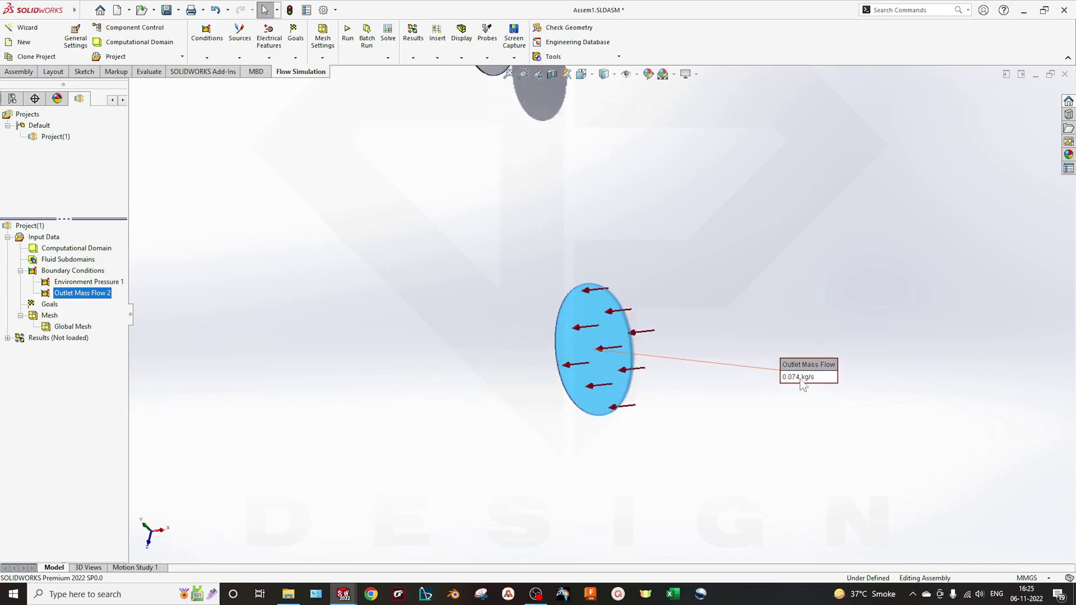
middle_drag(589, 451, 506, 329)
click(409, 348)
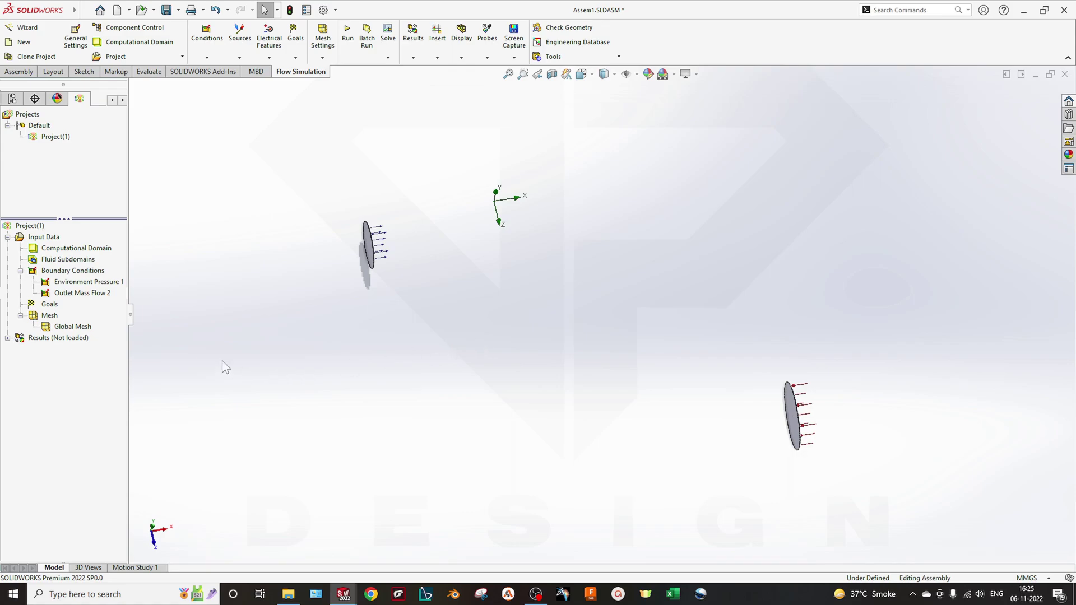
Step: Insert global goals for minimum, average and maximum Total Pressure, and check them in the project's goal list
right_click(48, 306)
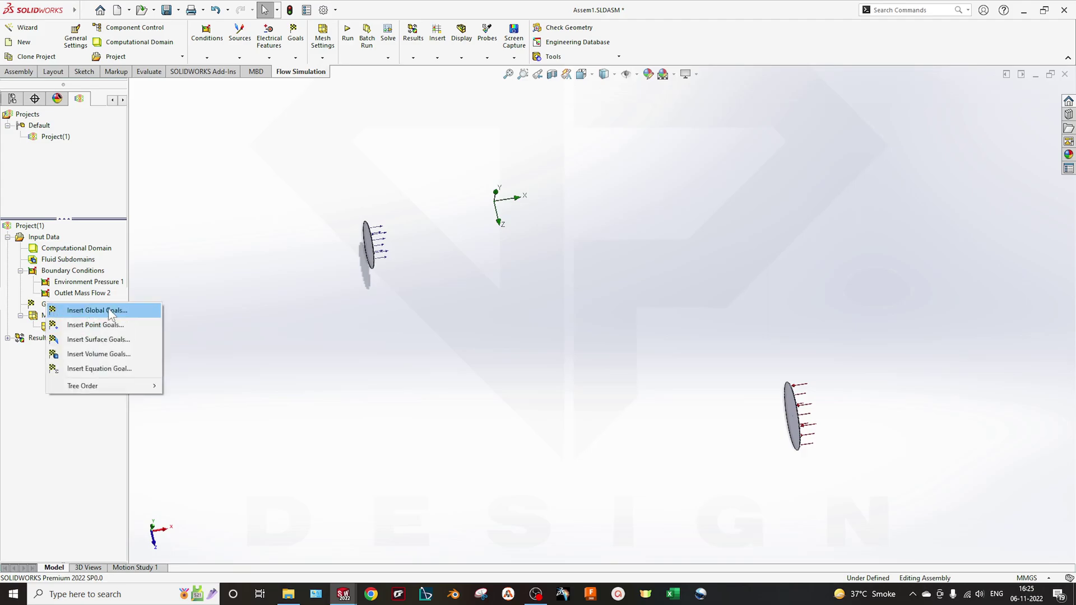
click(109, 309)
drag(131, 315, 365, 316)
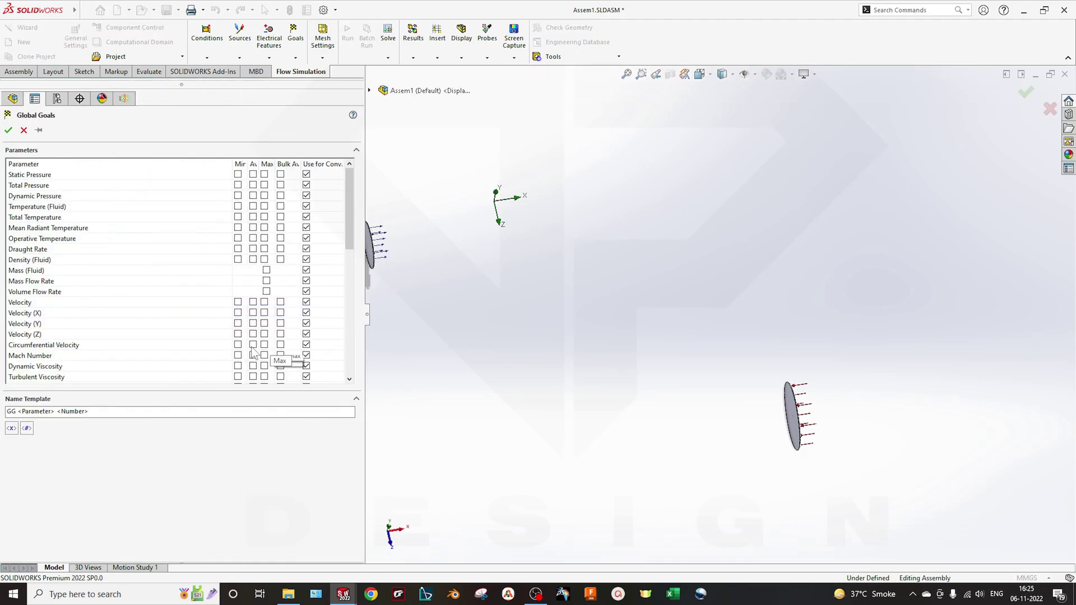
click(237, 184)
click(252, 186)
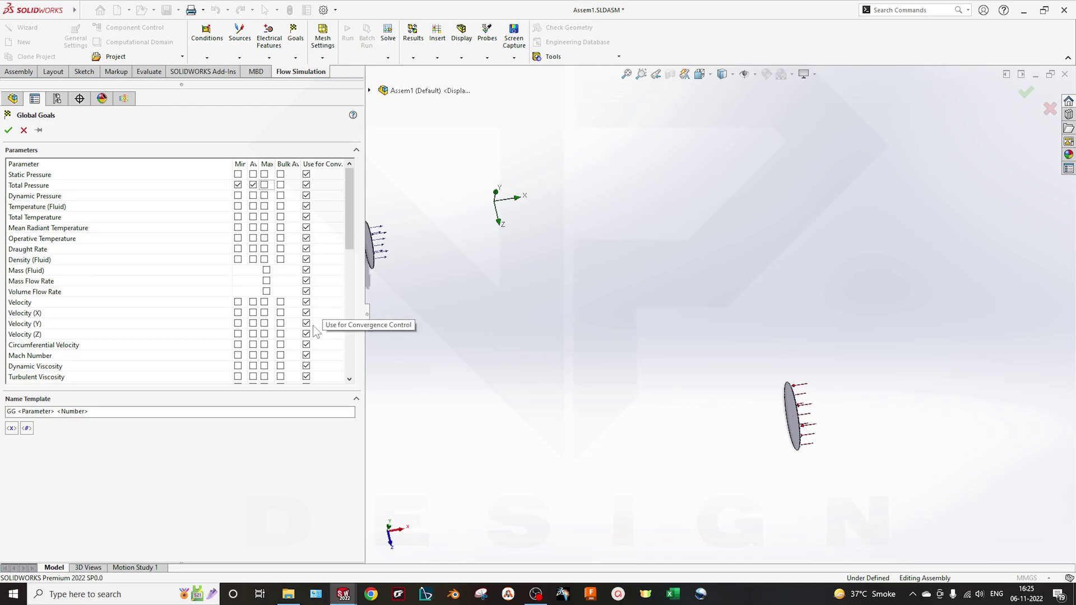
click(263, 185)
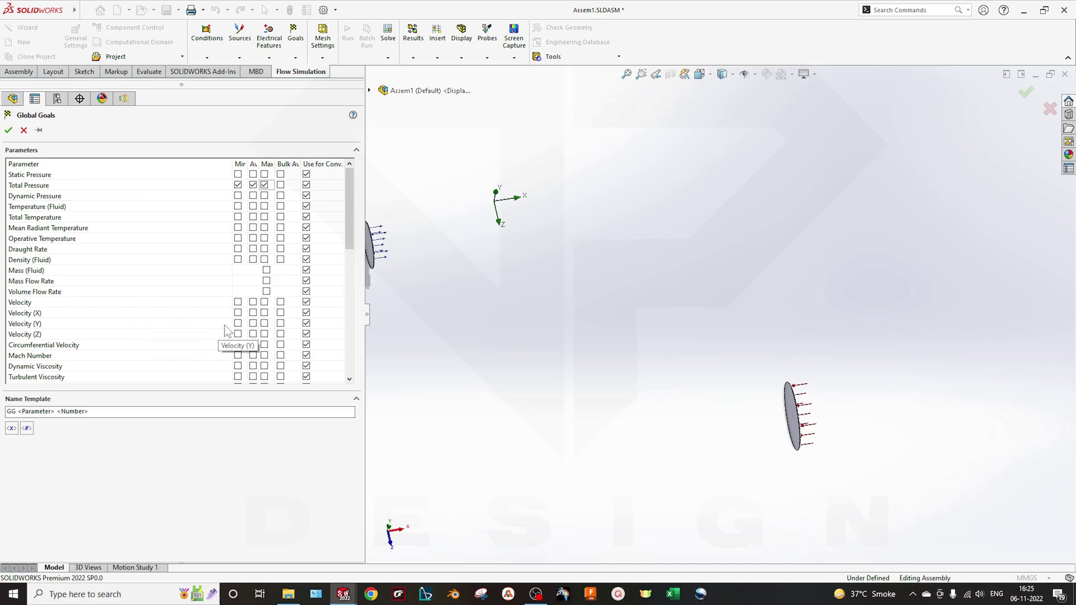
click(8, 130)
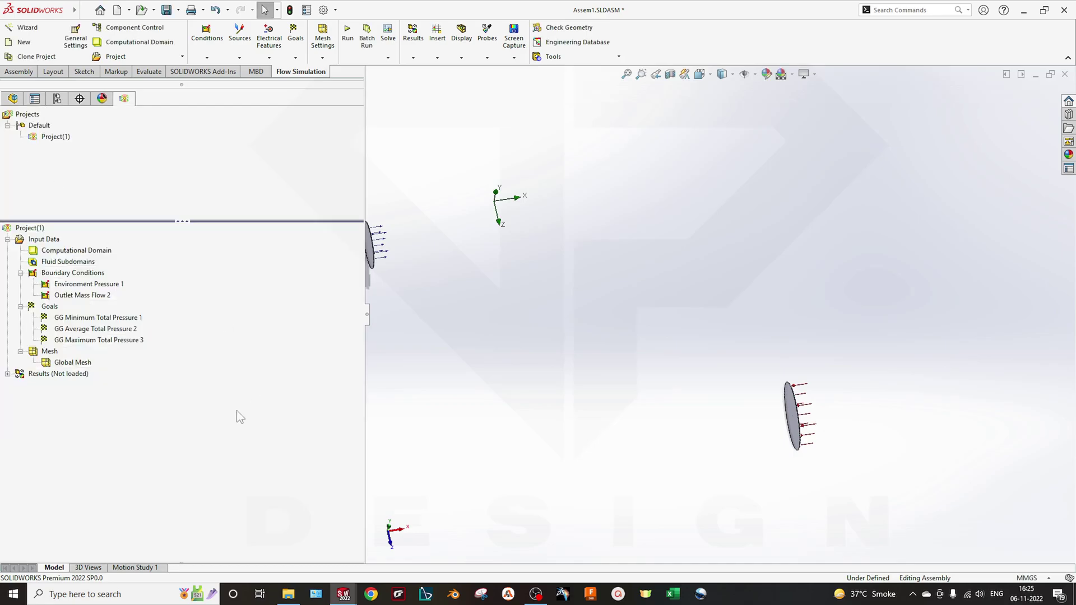
click(115, 320)
ctrl+click(133, 330)
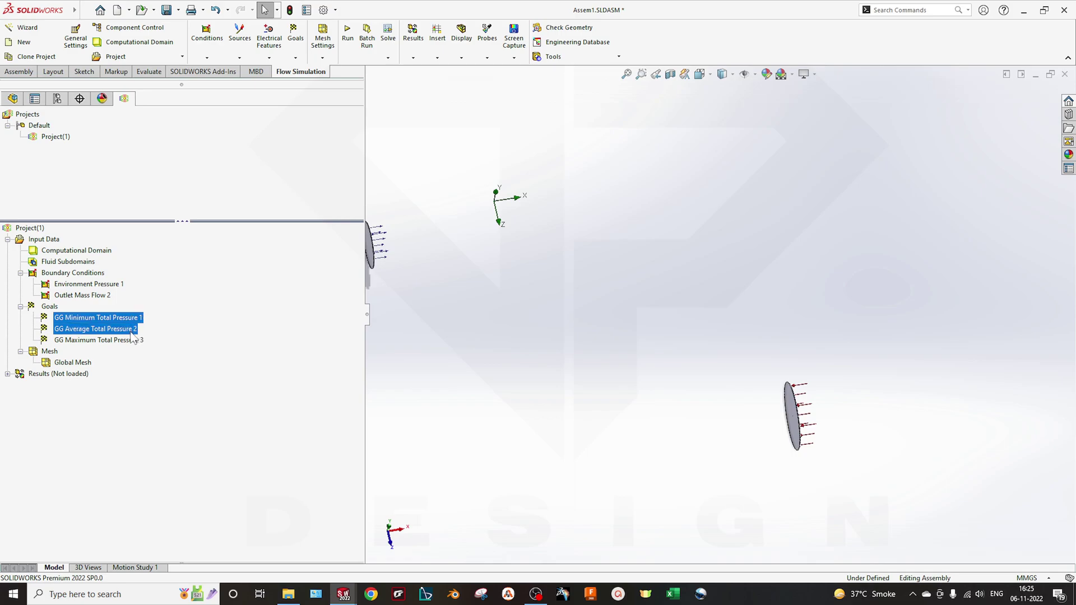
ctrl+click(134, 340)
click(48, 307)
right_click(48, 307)
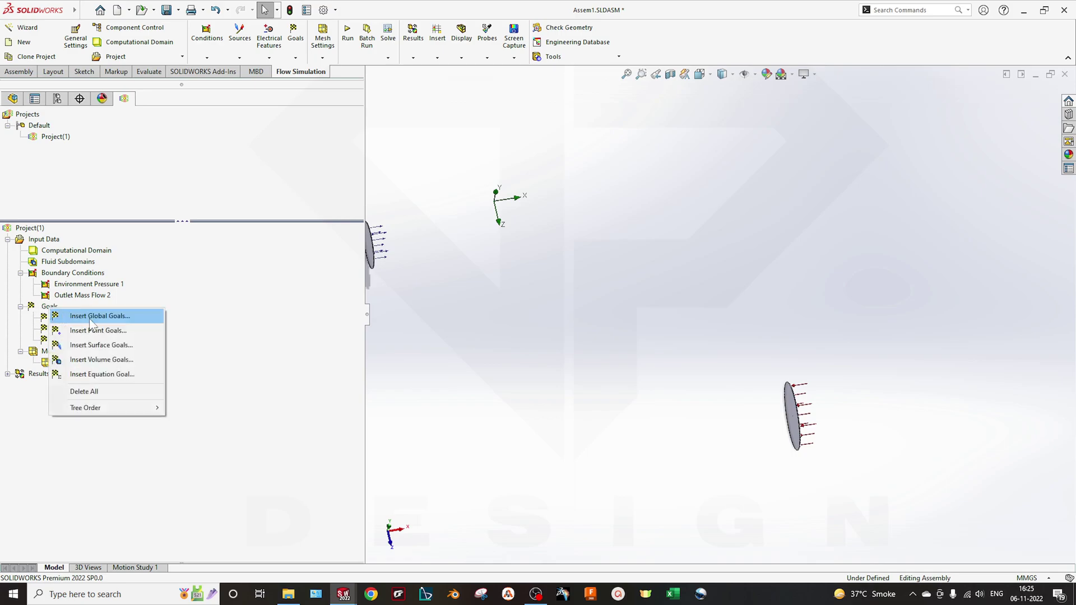
click(119, 345)
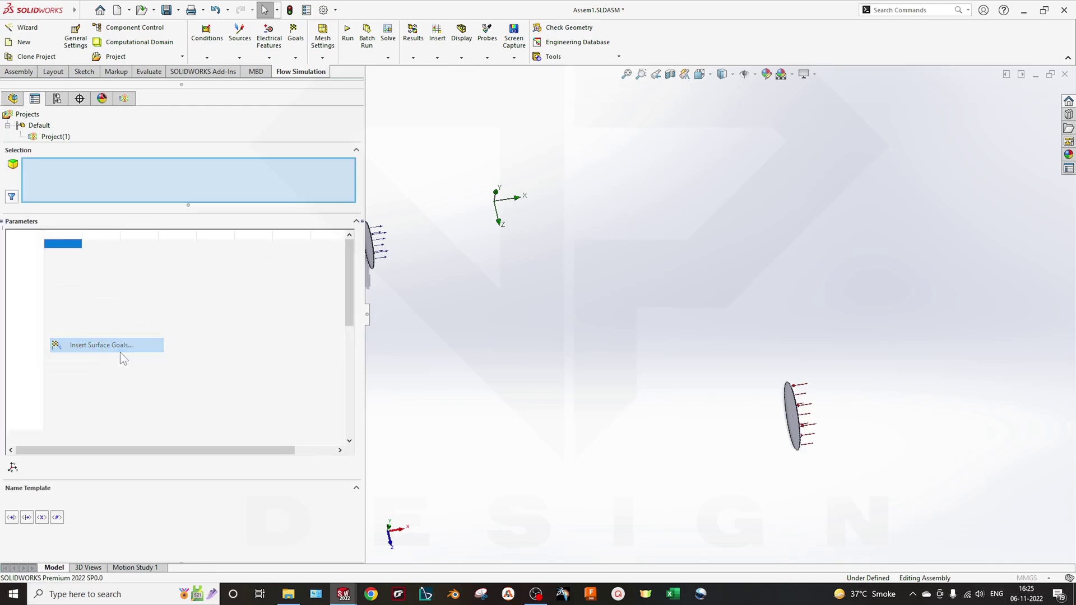
middle_drag(392, 291, 605, 326)
scroll(607, 318, up, 2)
scroll(606, 318, down, 8)
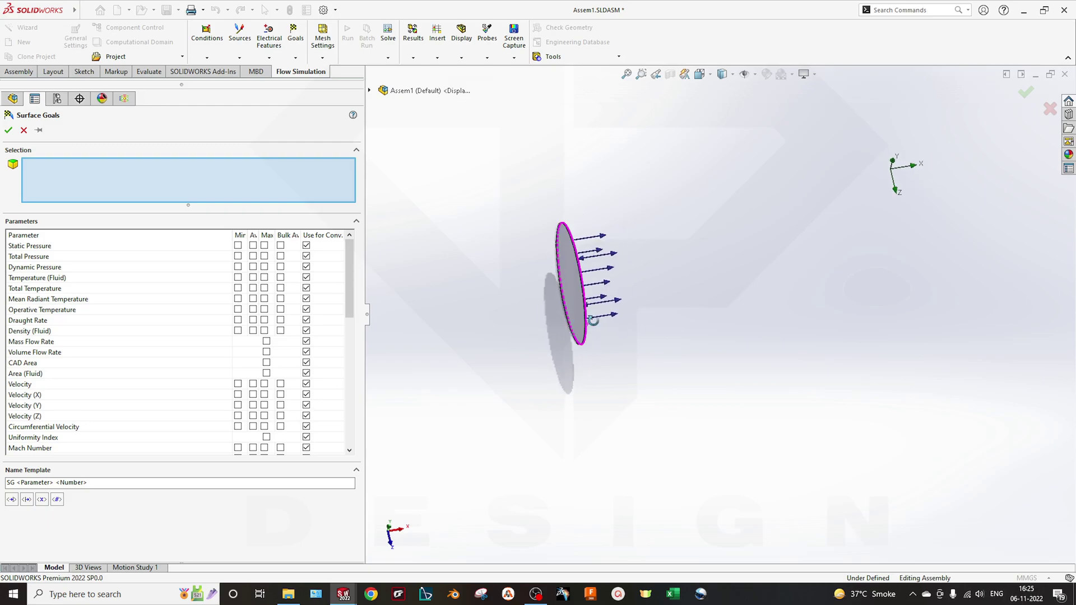
click(597, 291)
ctrl+middle_drag(642, 421, 574, 407)
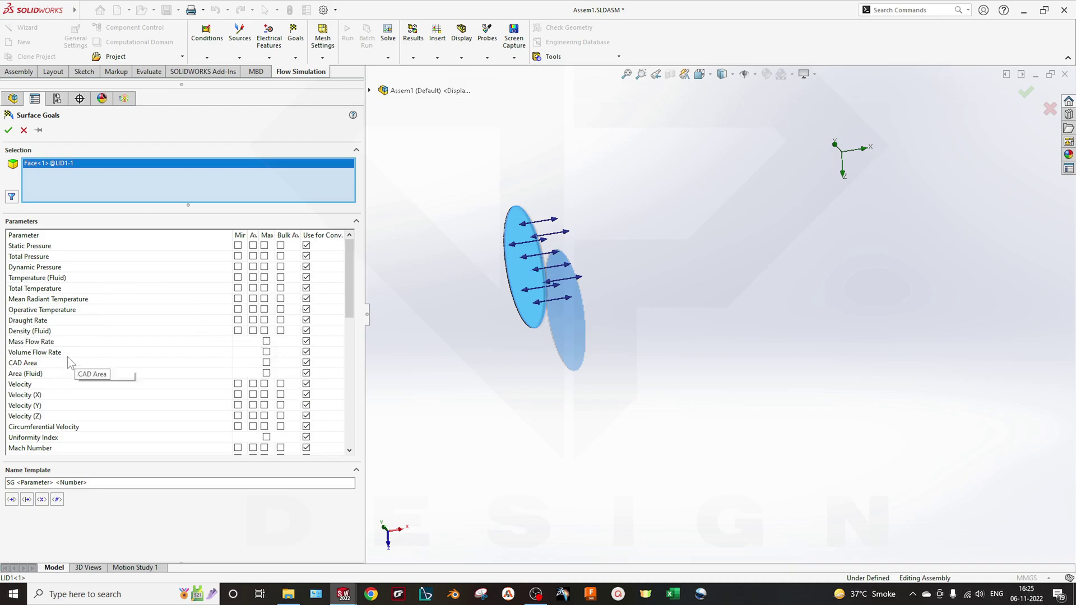
middle_drag(562, 348, 640, 383)
scroll(640, 382, up, 5)
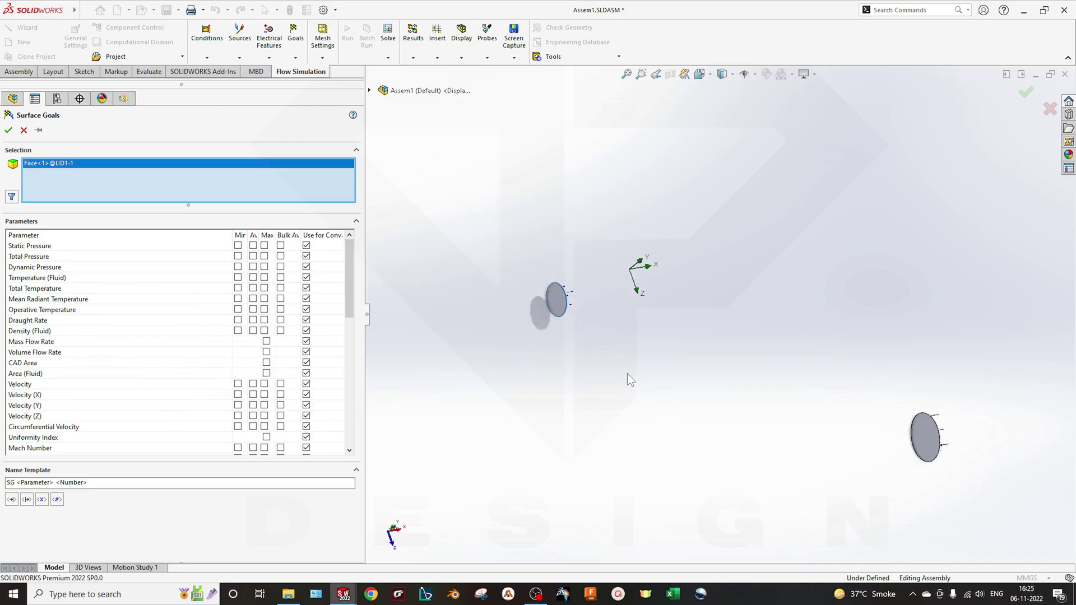
click(24, 131)
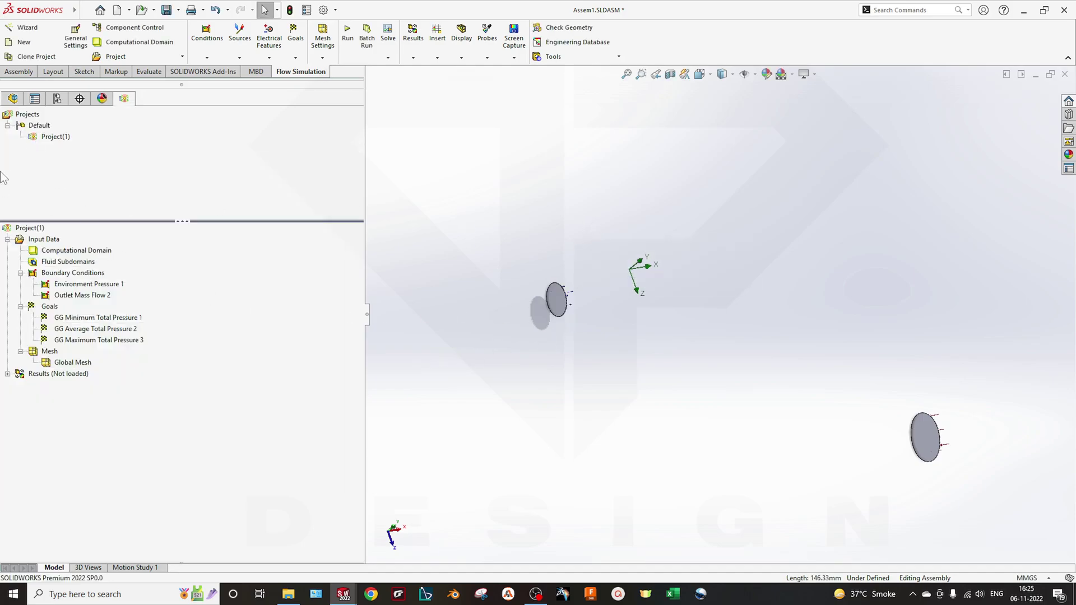
Step: Show the hidden 14C 6D venturi and Plenum components in the assembly
click(13, 98)
click(65, 226)
ctrl+click(68, 239)
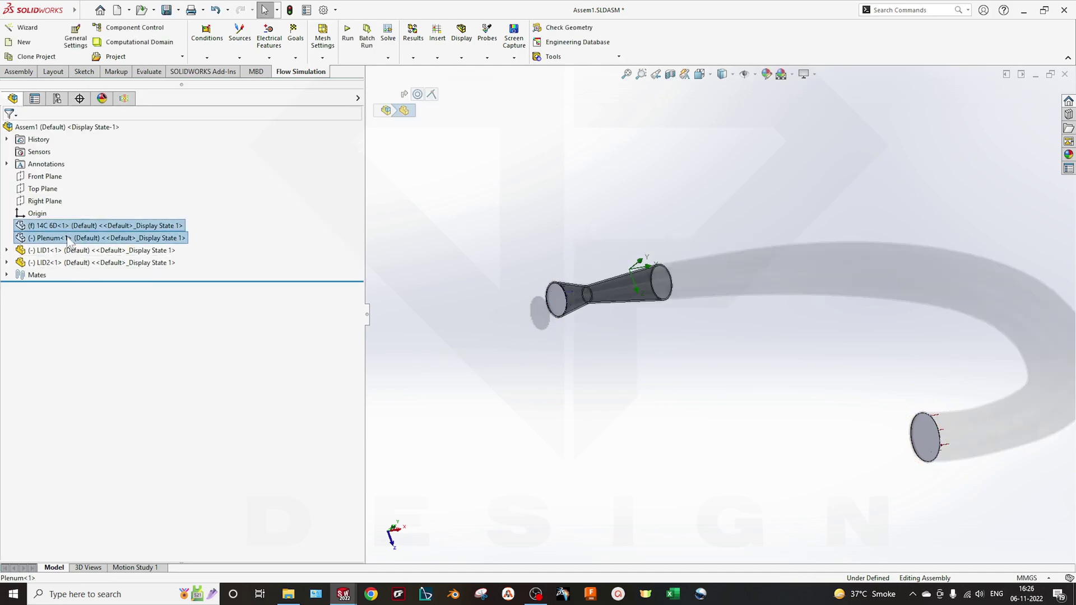
right_click(68, 239)
click(144, 205)
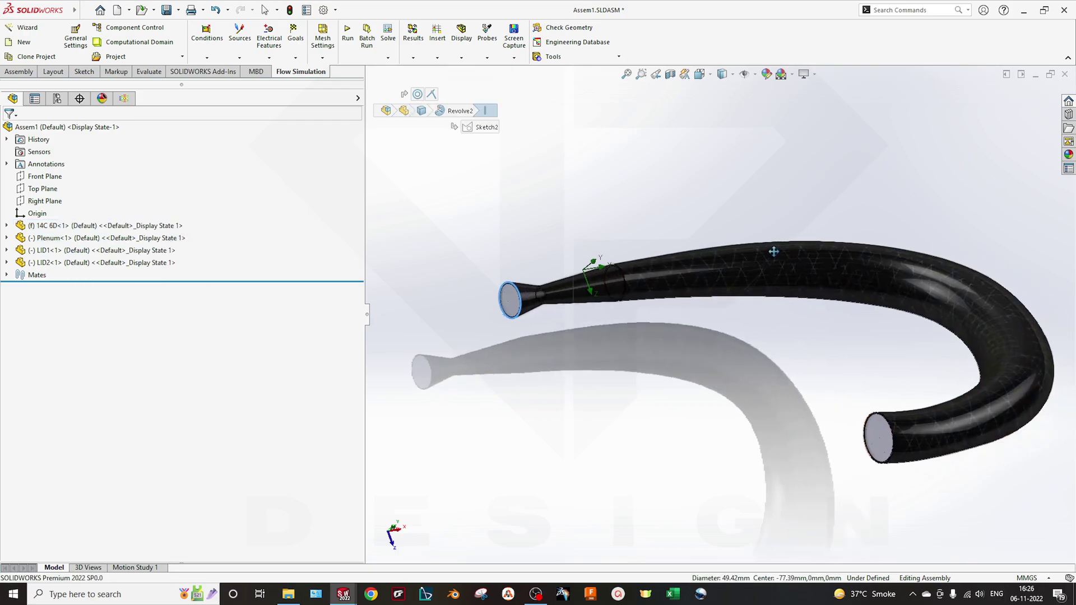
Step: Inspect the joint between the venturi's wide end and the plenum up close
scroll(627, 285, down, 5)
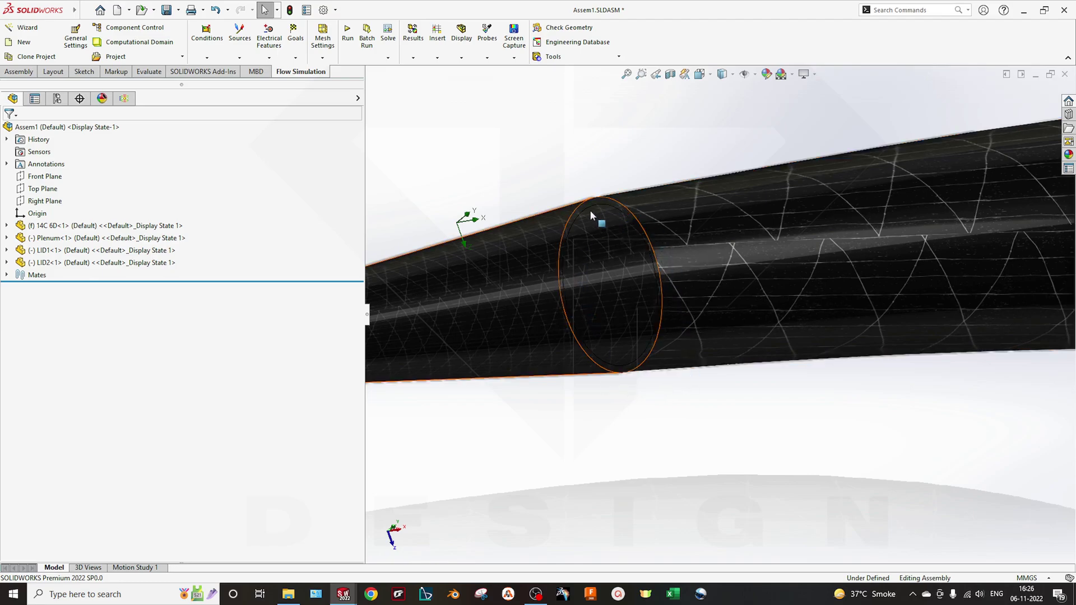
scroll(619, 353, down, 2)
scroll(623, 347, up, 2)
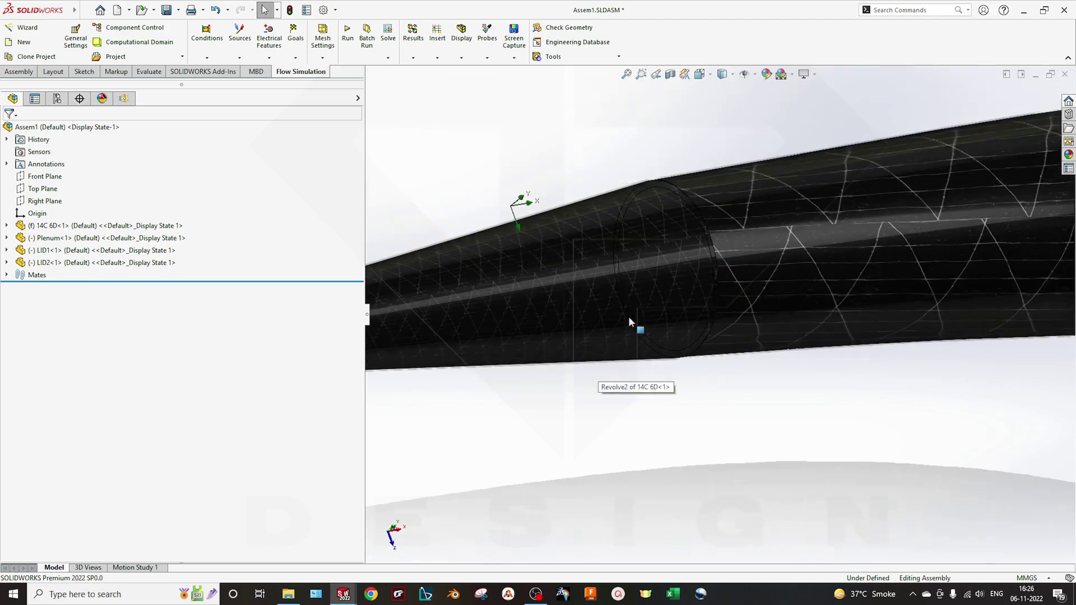
ctrl+middle_drag(629, 320, 657, 348)
scroll(712, 325, down, 2)
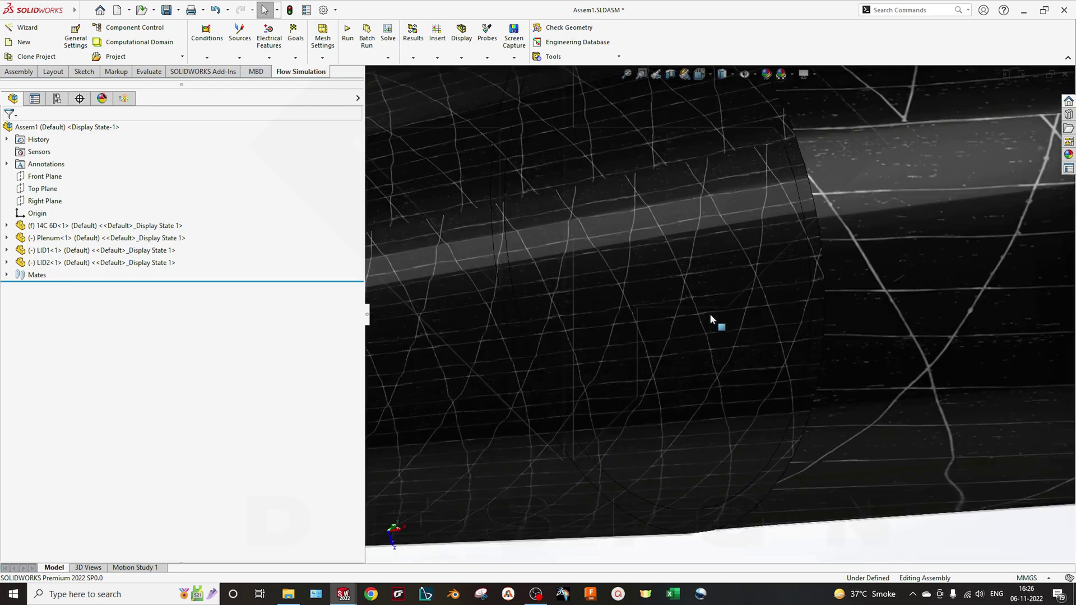
scroll(712, 319, up, 4)
middle_drag(713, 317, 721, 329)
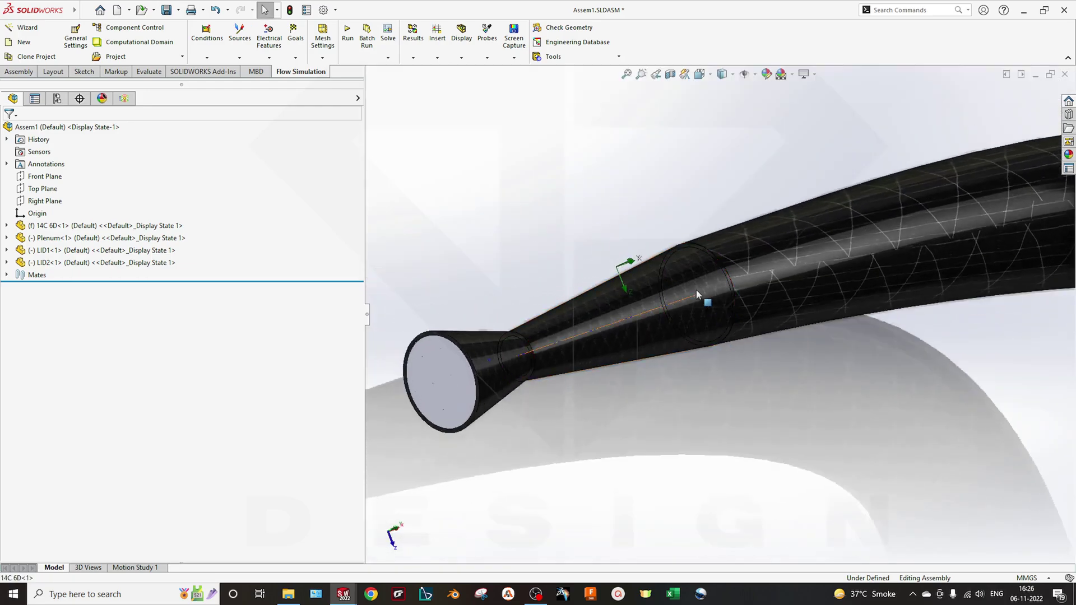
Step: Return to the flow simulation project tree and narrow its pane so the whole intake fits in view
click(124, 99)
drag(364, 326, 274, 331)
scroll(728, 344, up, 7)
scroll(992, 333, down, 3)
ctrl+middle_drag(872, 393, 831, 340)
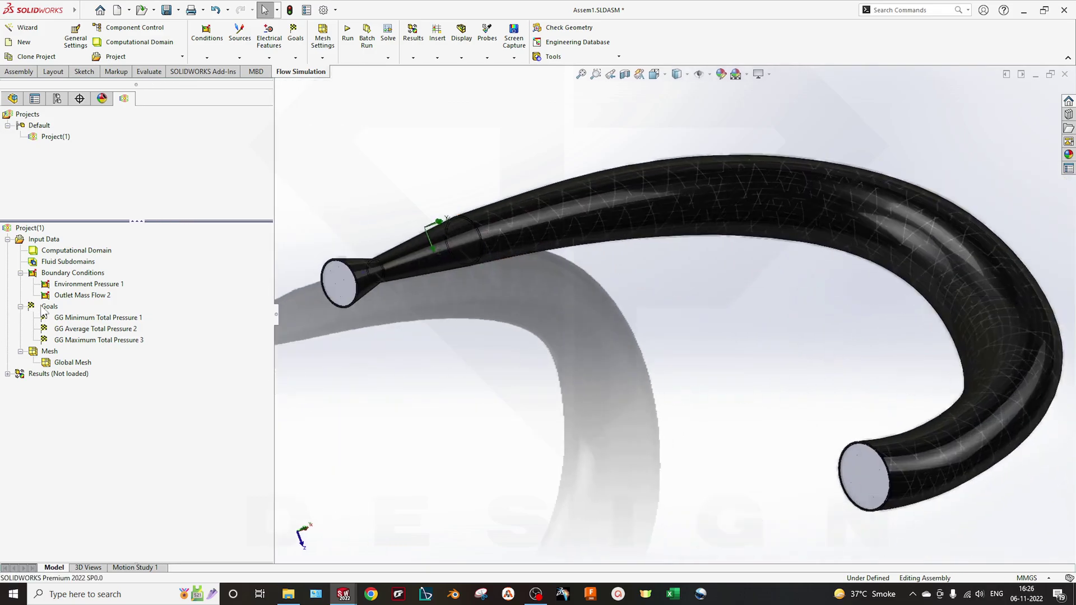
right_click(80, 277)
click(133, 438)
right_click(54, 356)
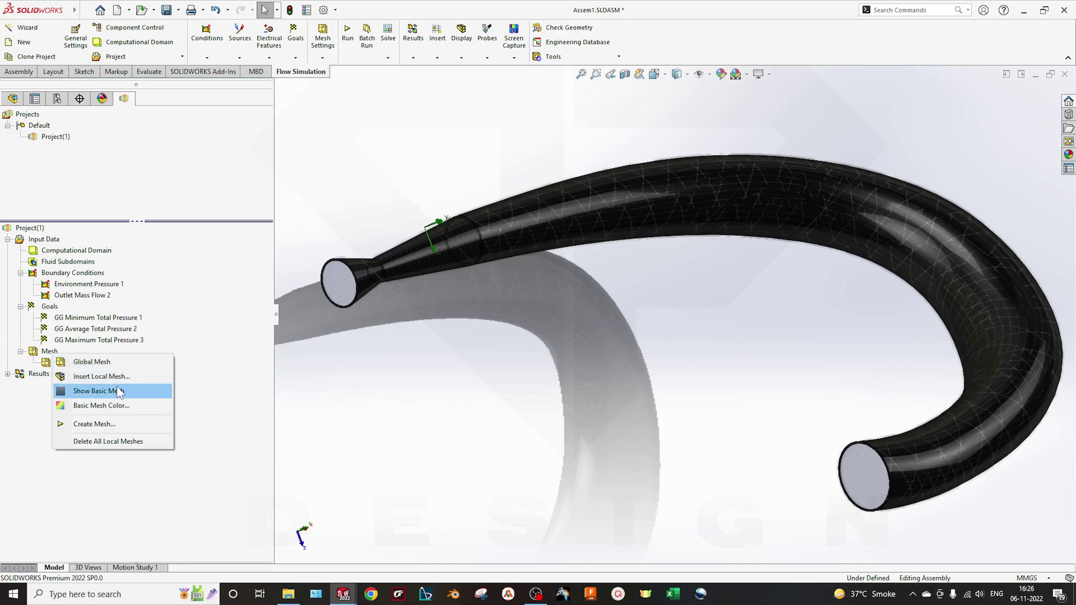
click(370, 418)
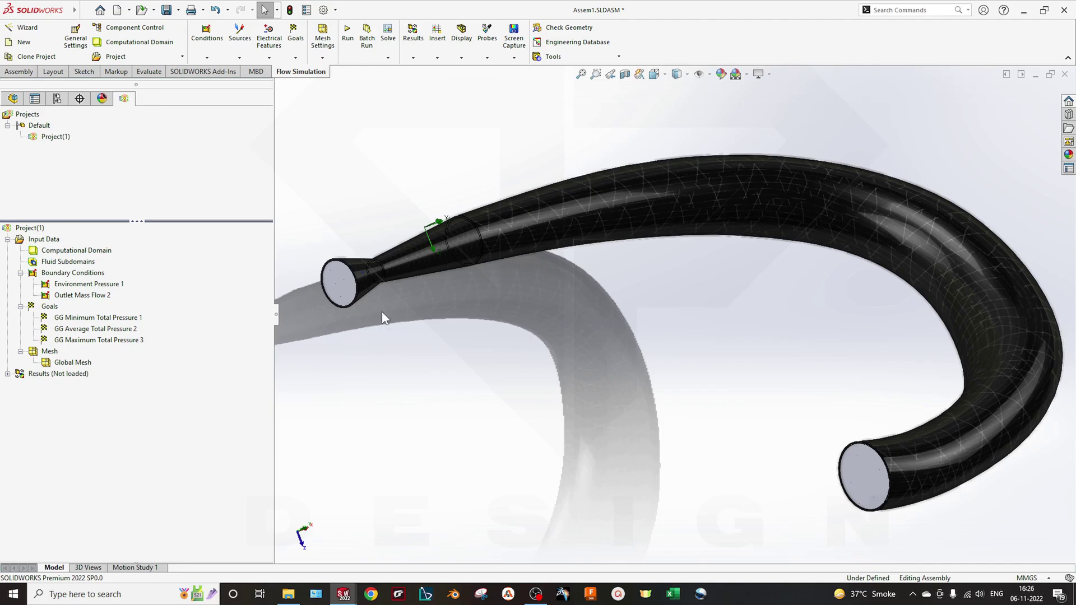
Step: Run a new calculation on this computer using all cores, with results loaded on completion
click(347, 34)
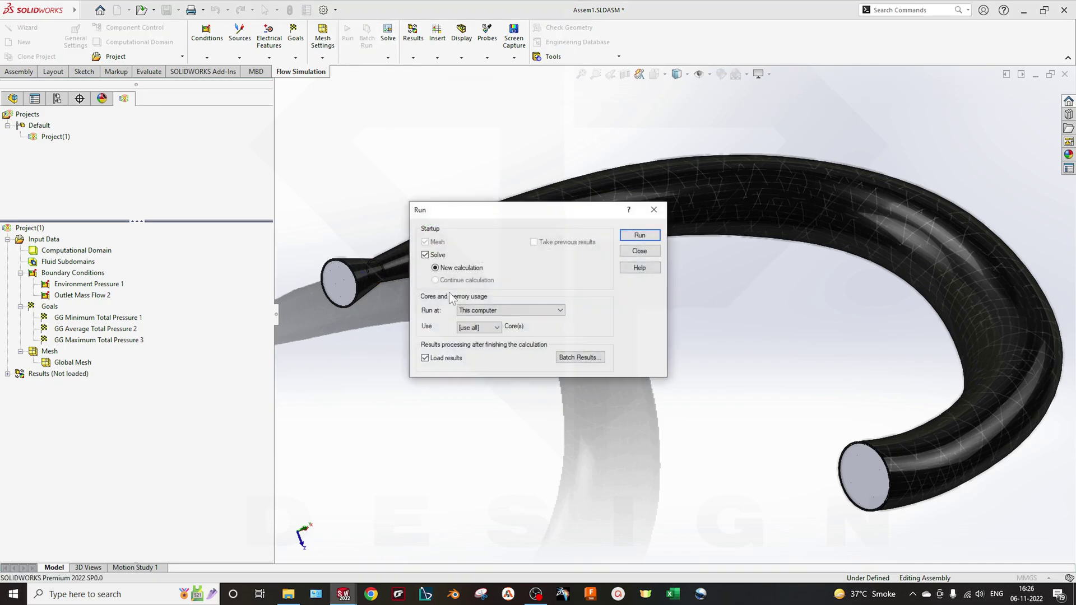
click(497, 313)
click(496, 331)
click(496, 329)
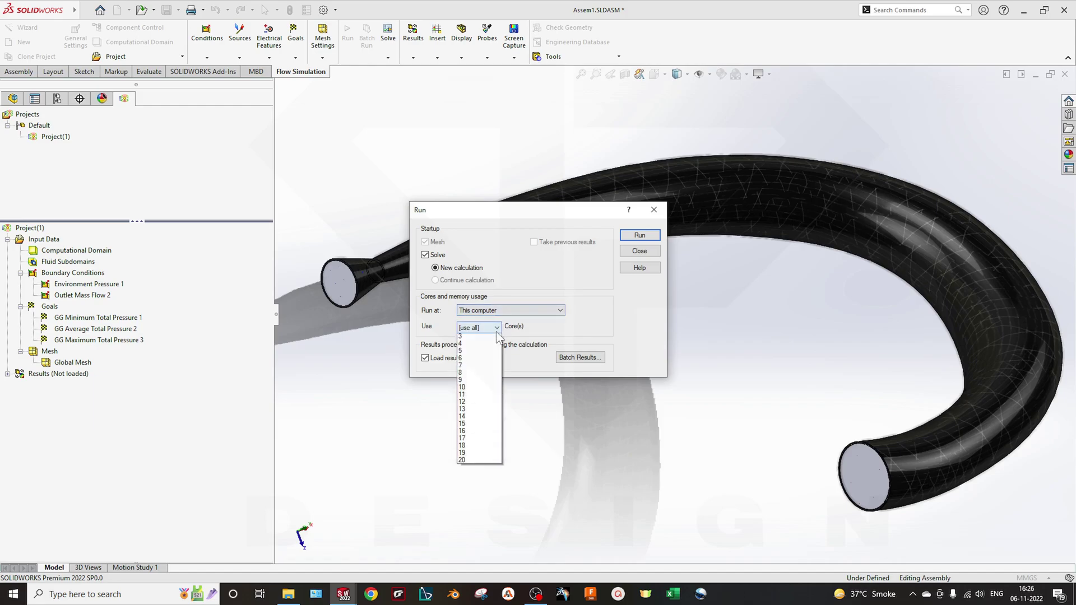
click(497, 333)
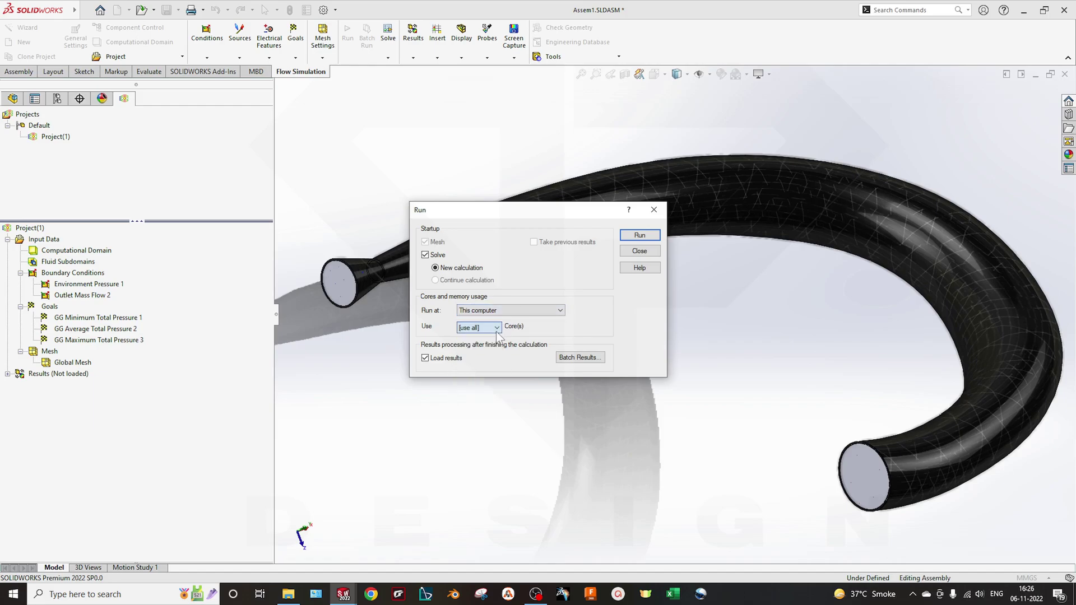
click(639, 235)
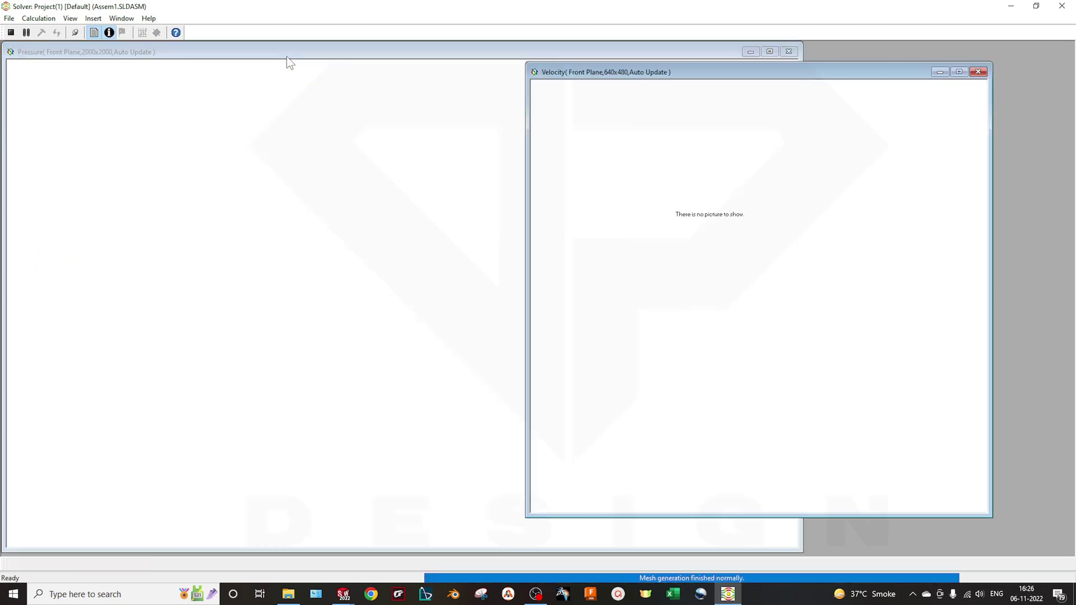
Step: Rearrange the solver's Velocity and Pressure previews and monitor the calculation in the solver window
drag(793, 73, 841, 73)
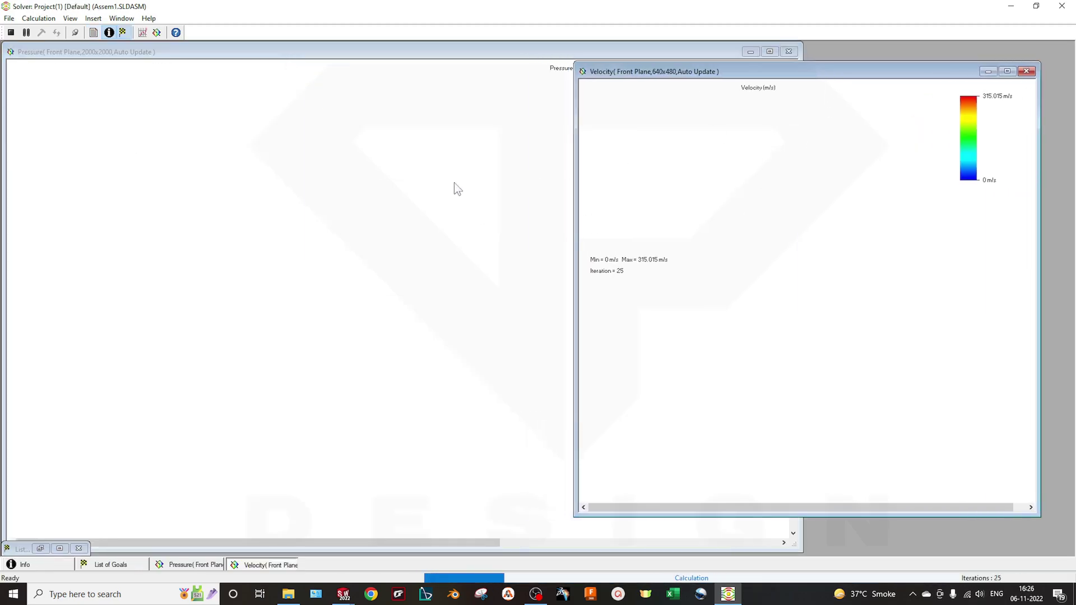
click(441, 52)
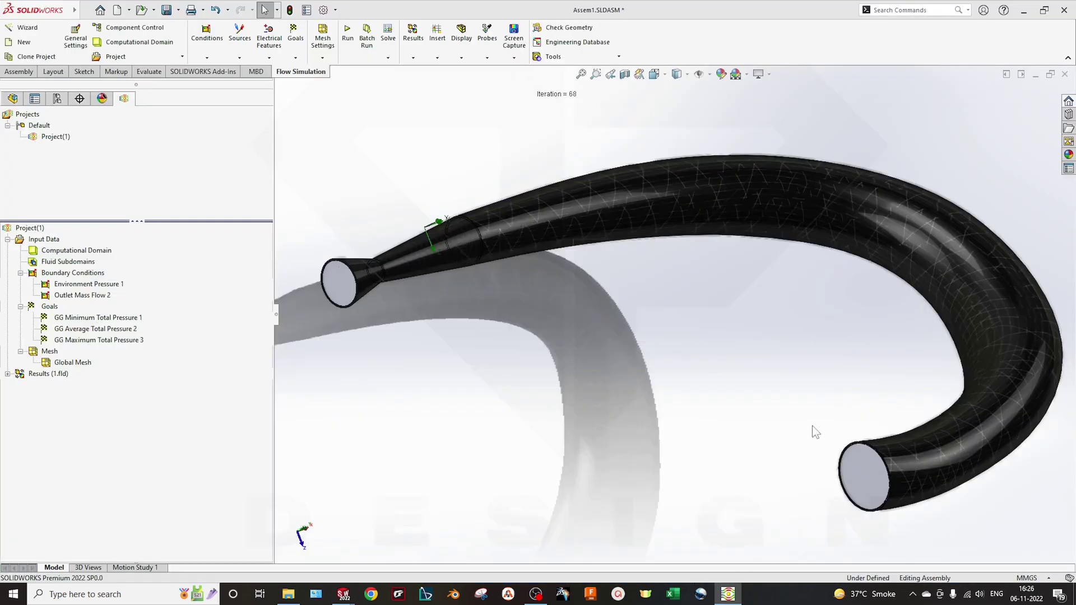
click(728, 593)
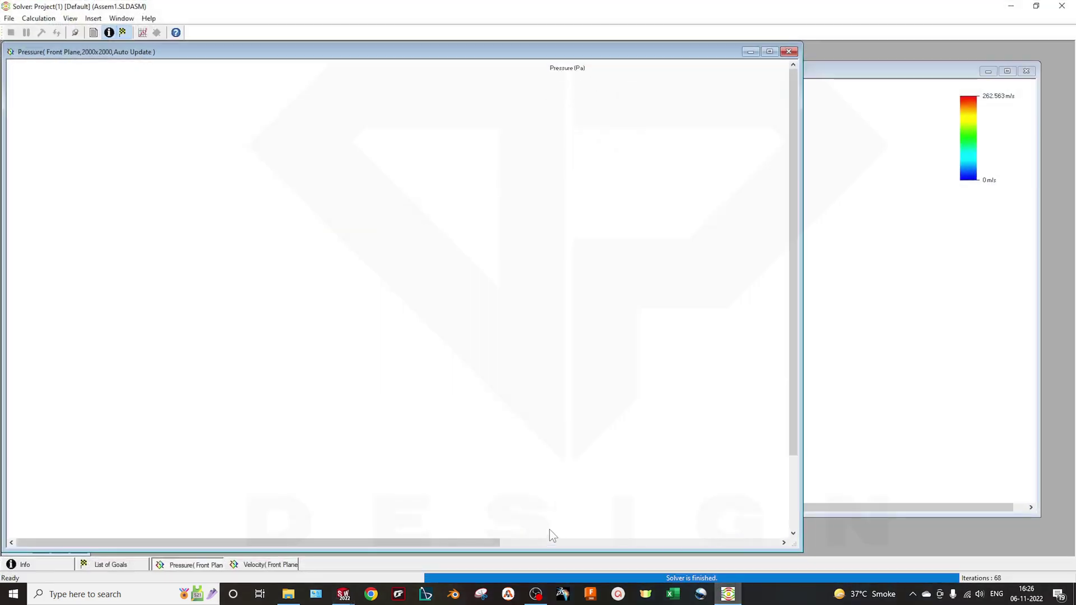
Step: Plot all three Total Pressure goals in the solver and compare their averaged values and convergence curves
click(143, 34)
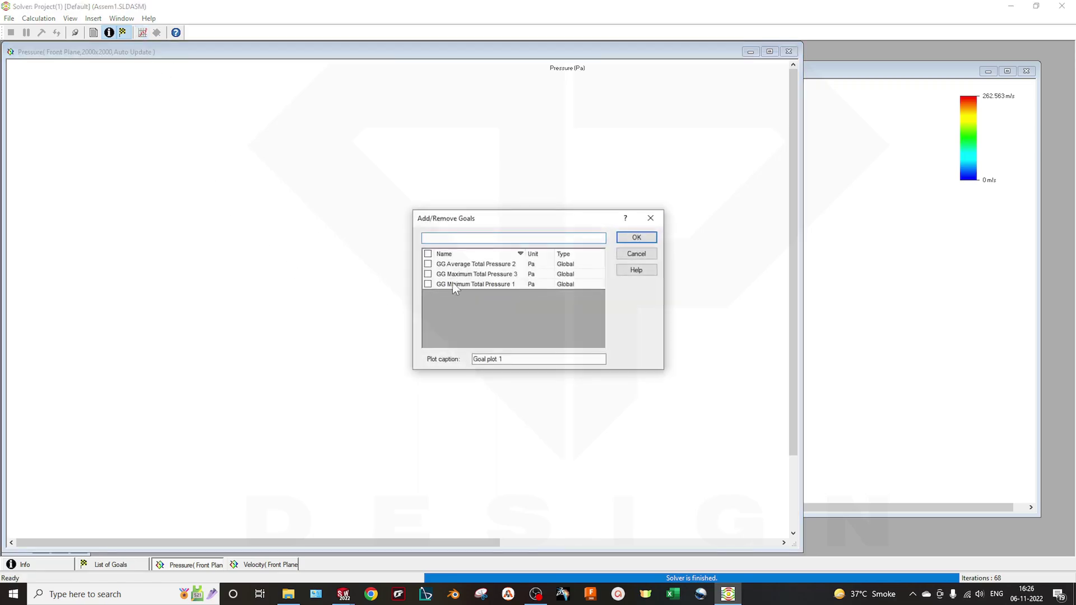
click(427, 254)
click(635, 237)
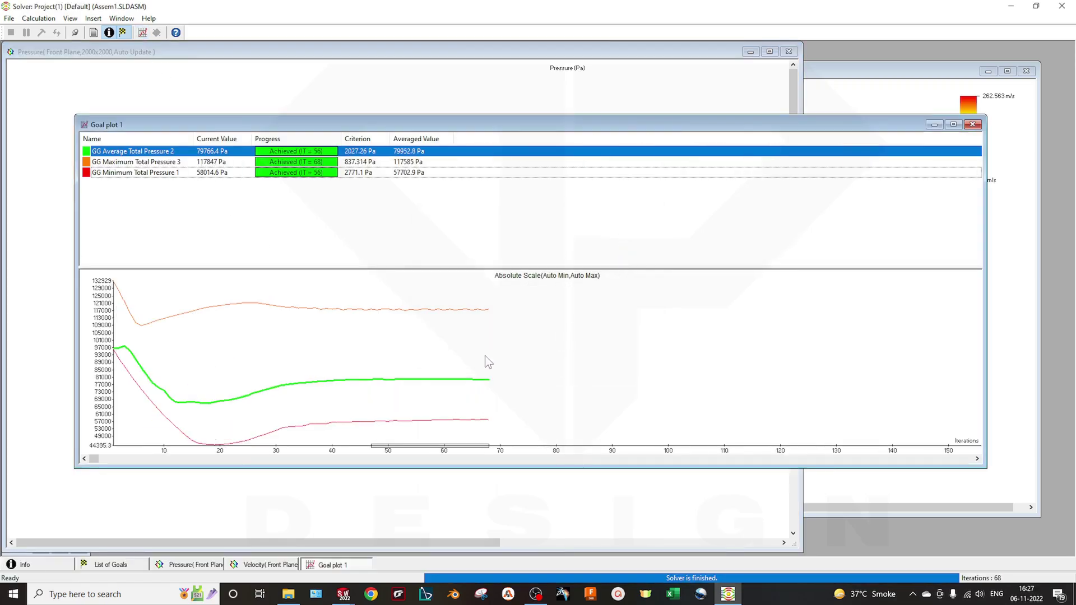
click(144, 162)
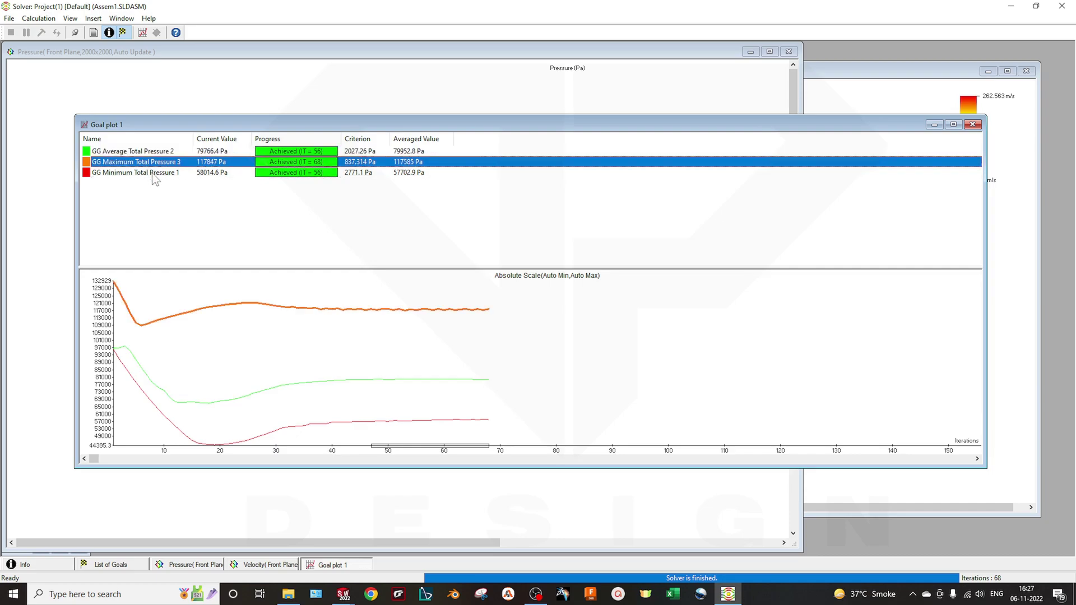
click(418, 173)
click(407, 151)
click(416, 173)
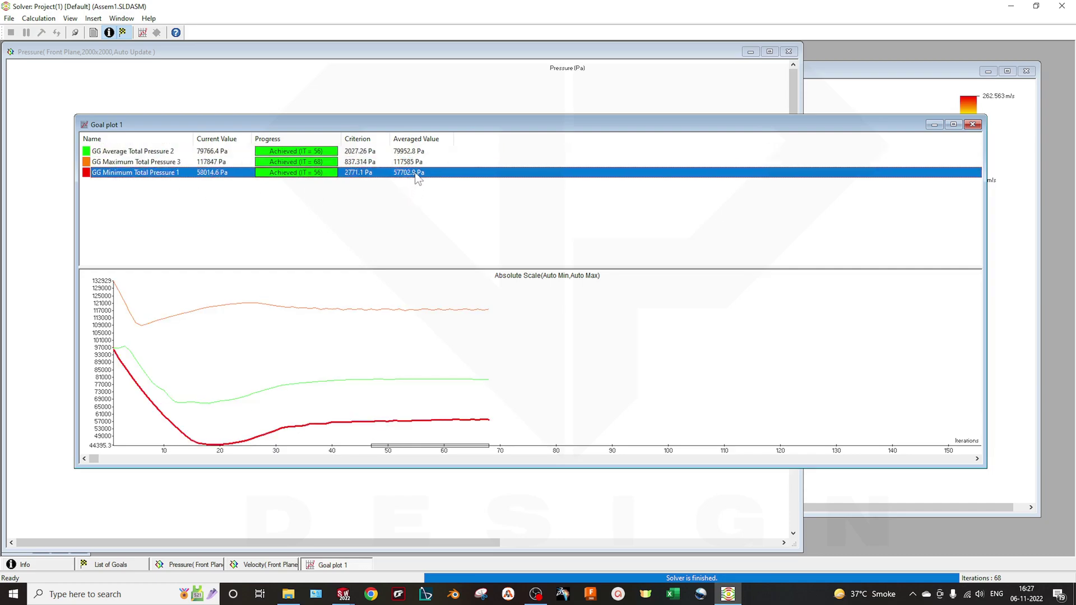
Step: Close the goal plot, review the List of Goals and exit the solver
click(972, 125)
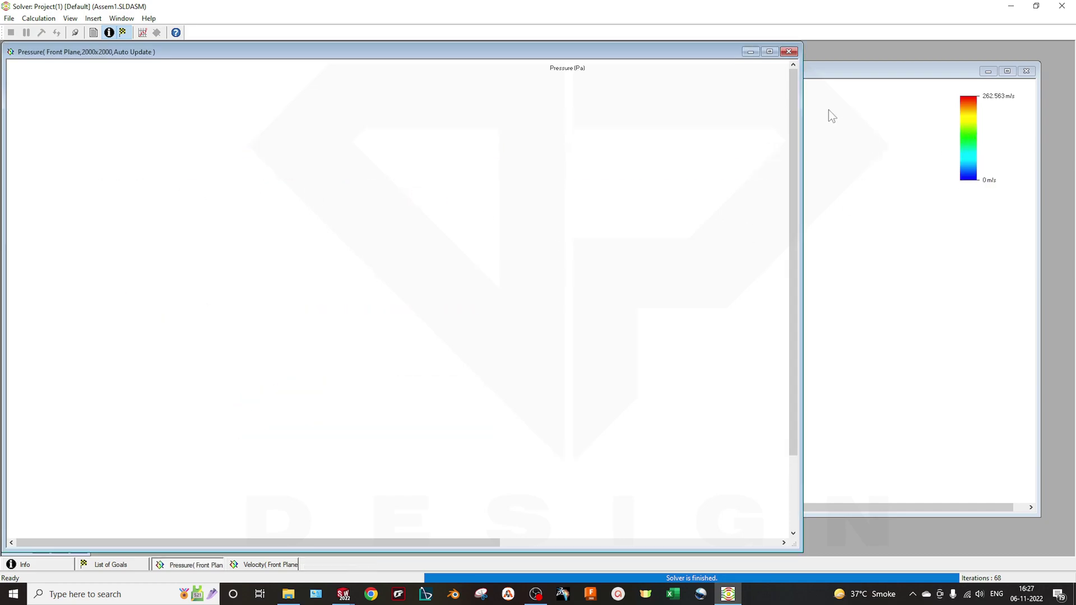
click(122, 33)
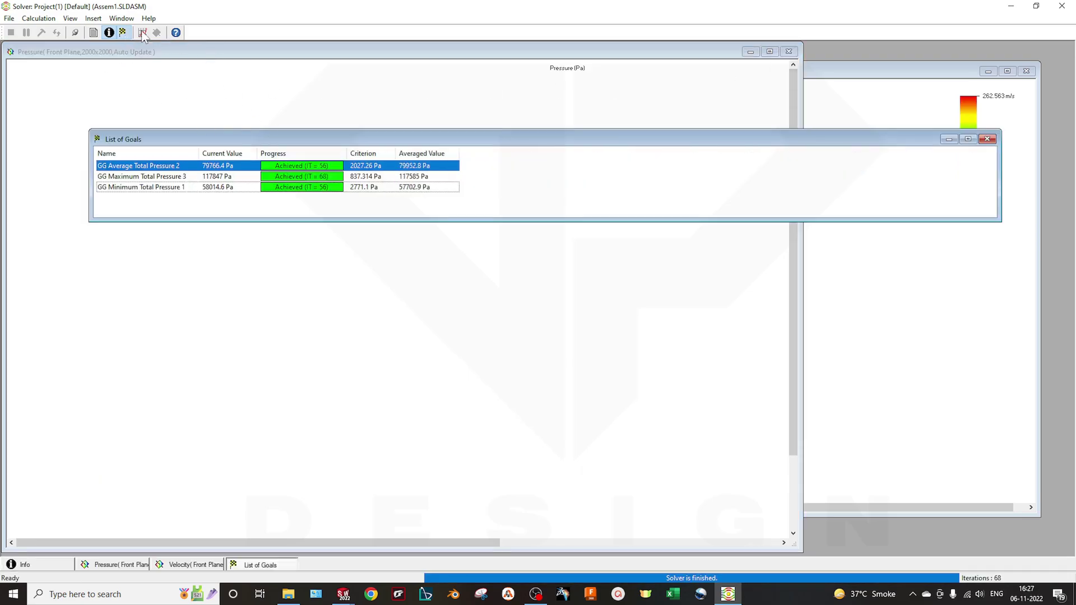
click(1061, 6)
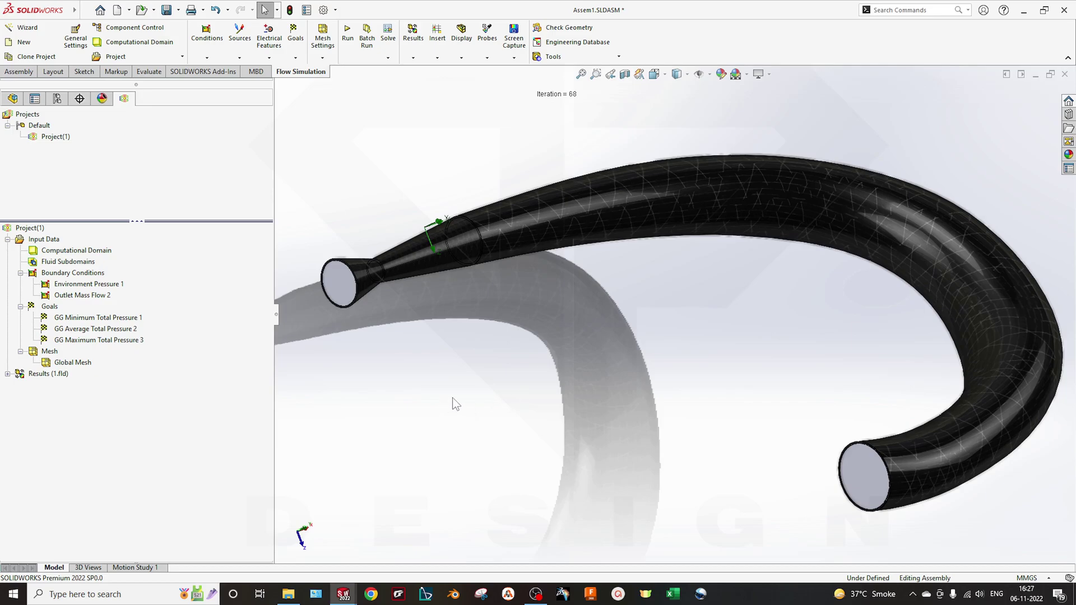
Step: Start a new cut plot in the loaded results and check its default section plane against the intake
click(7, 373)
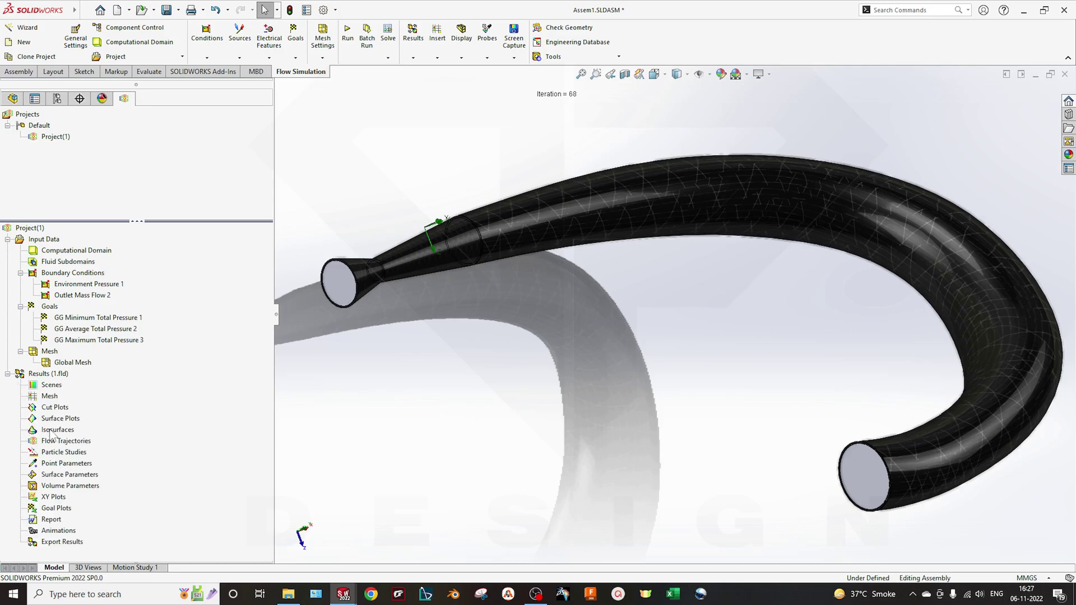
ctrl+middle_drag(584, 329, 634, 344)
right_click(54, 410)
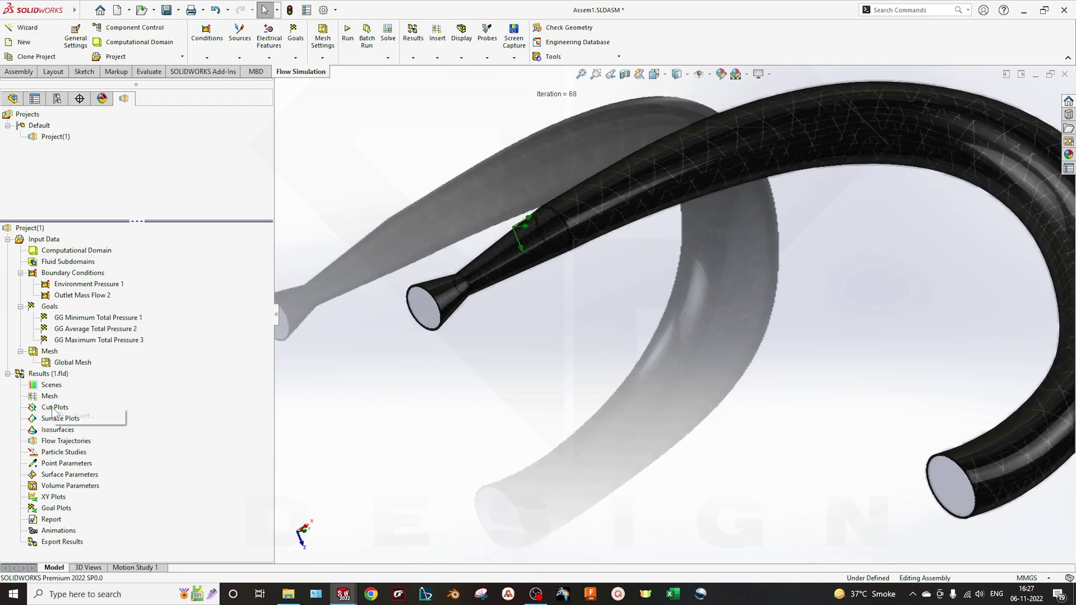
click(74, 417)
ctrl+middle_drag(588, 337, 554, 317)
scroll(727, 354, up, 3)
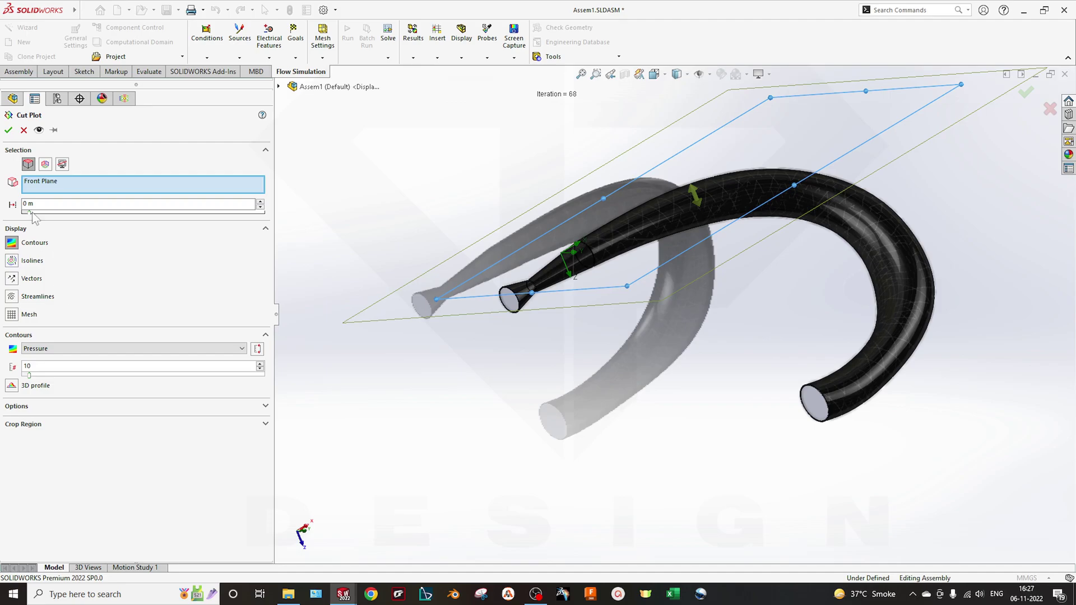
middle_drag(700, 382, 773, 403)
Step: Replace the cut plot's Front Plane section with the assembly's Top Plane and check its position against the intake
click(78, 186)
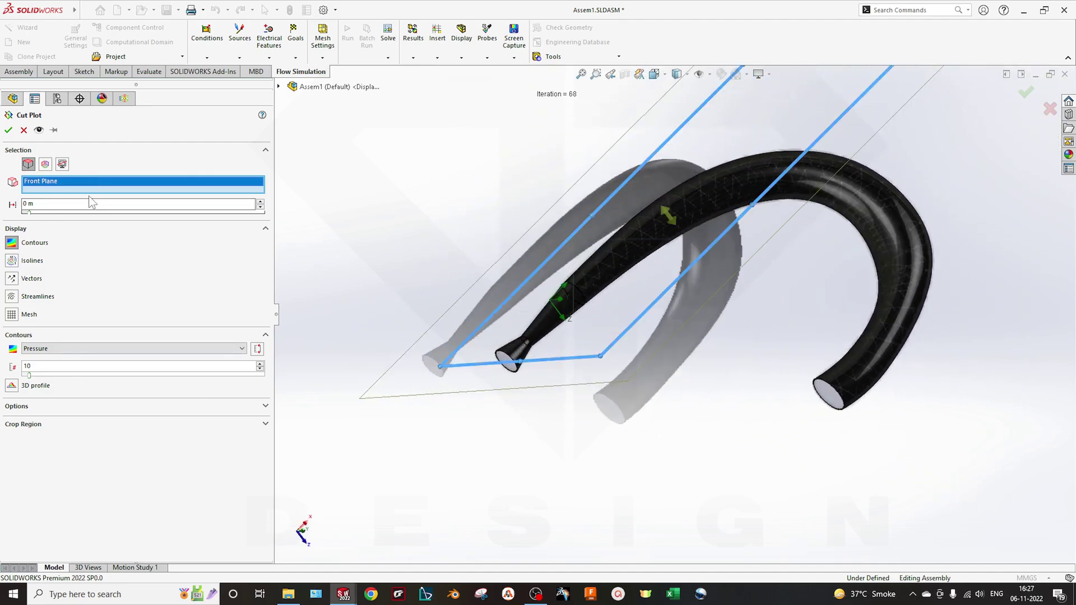
right_click(200, 188)
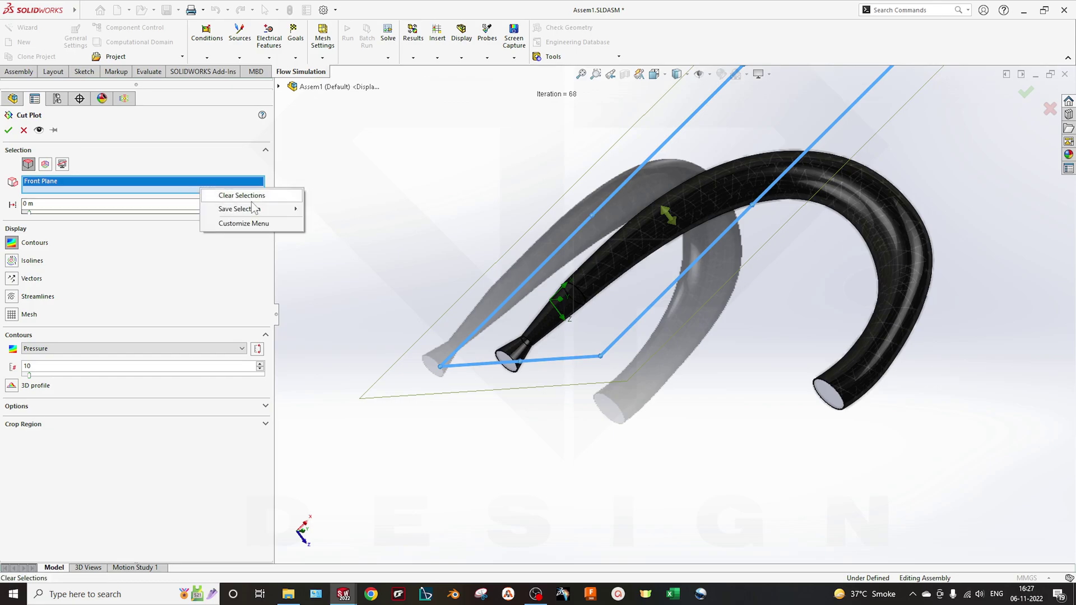
click(238, 195)
click(279, 86)
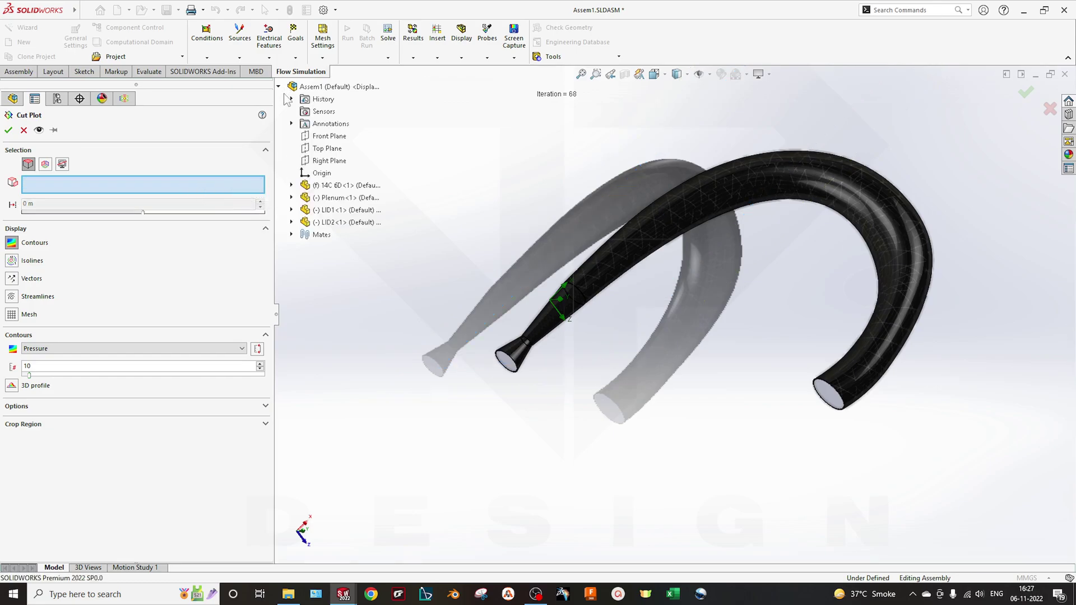
click(328, 149)
middle_drag(532, 263, 560, 303)
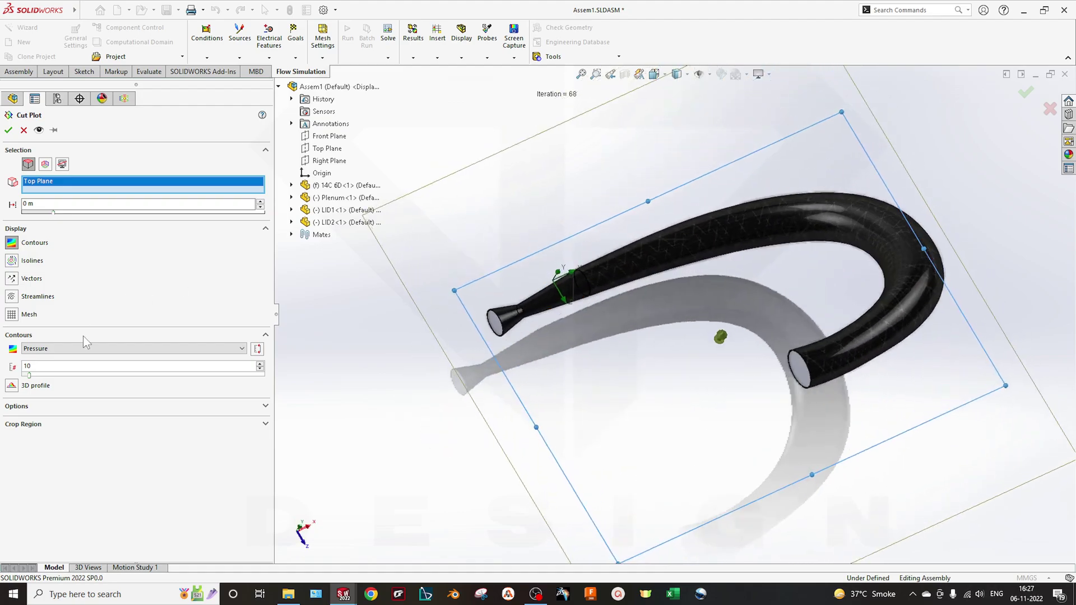
Step: Set the contours to show Velocity with 223 levels and create the cut plot
click(48, 350)
click(65, 395)
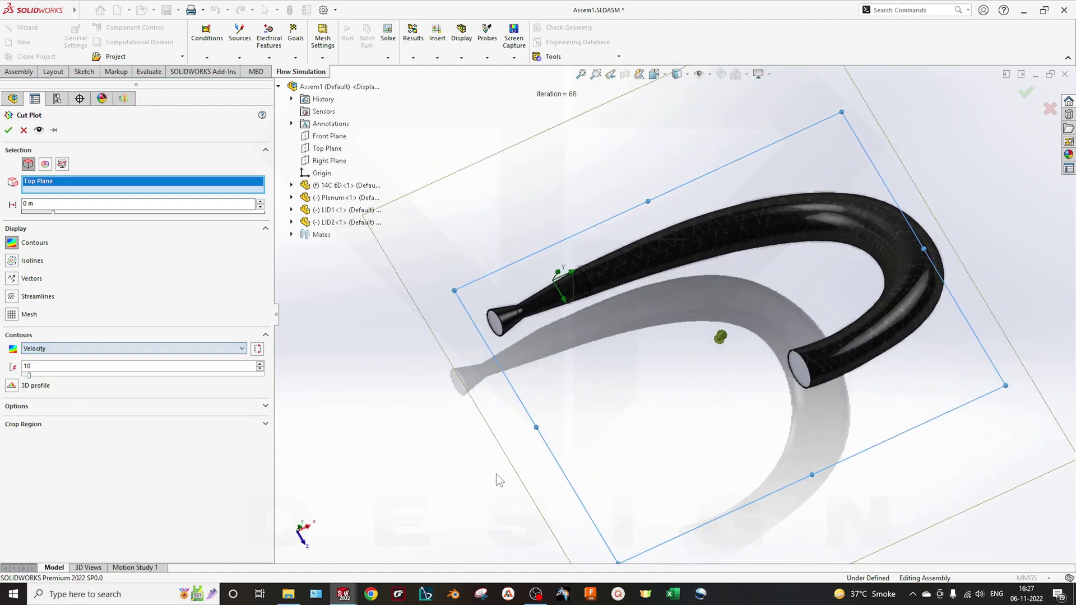
drag(31, 377, 255, 376)
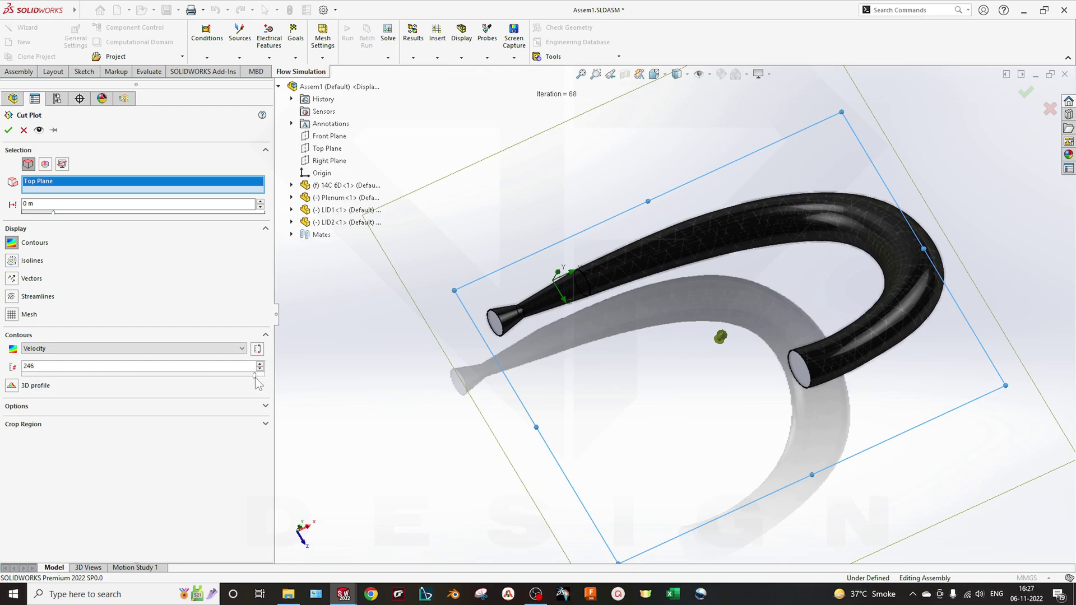
click(8, 130)
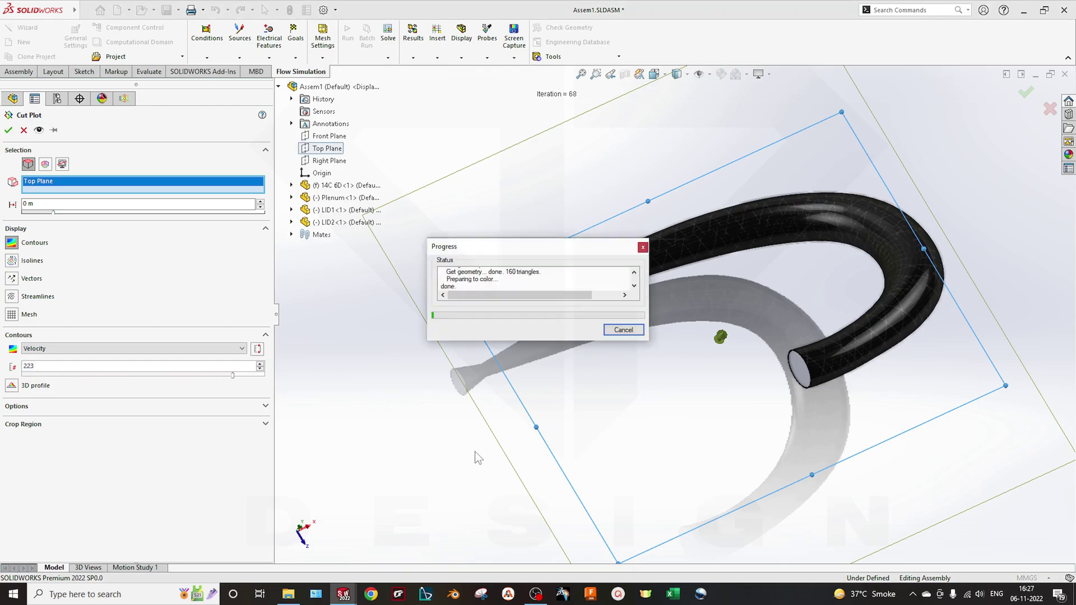
middle_drag(548, 385, 549, 382)
Step: Hide the 14C 6D venturi and the plenum to expose the velocity cut plot inside them
right_click(577, 284)
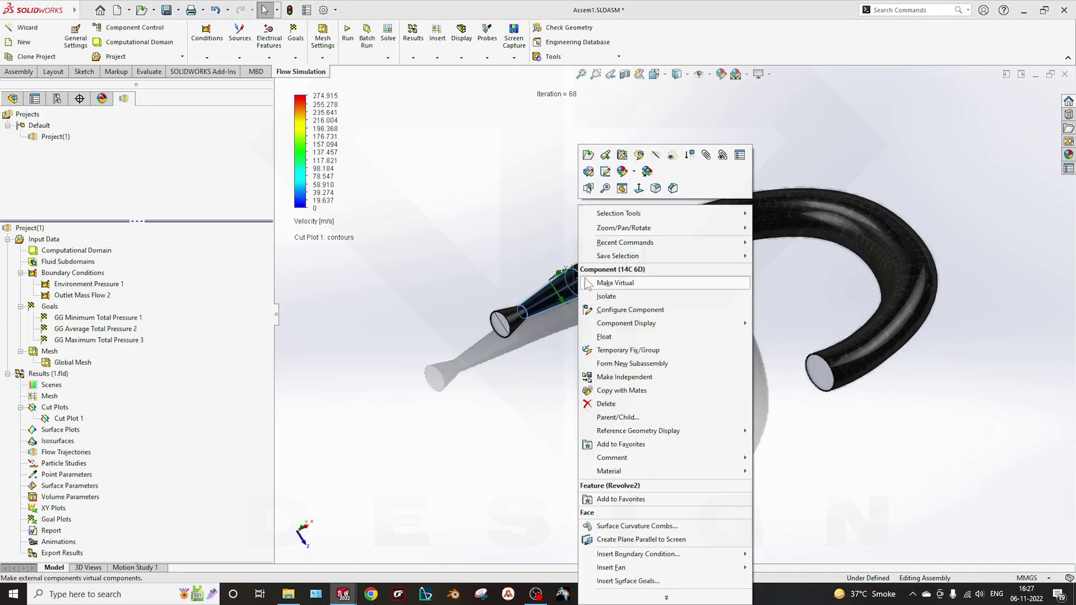
click(655, 156)
scroll(560, 325, down, 5)
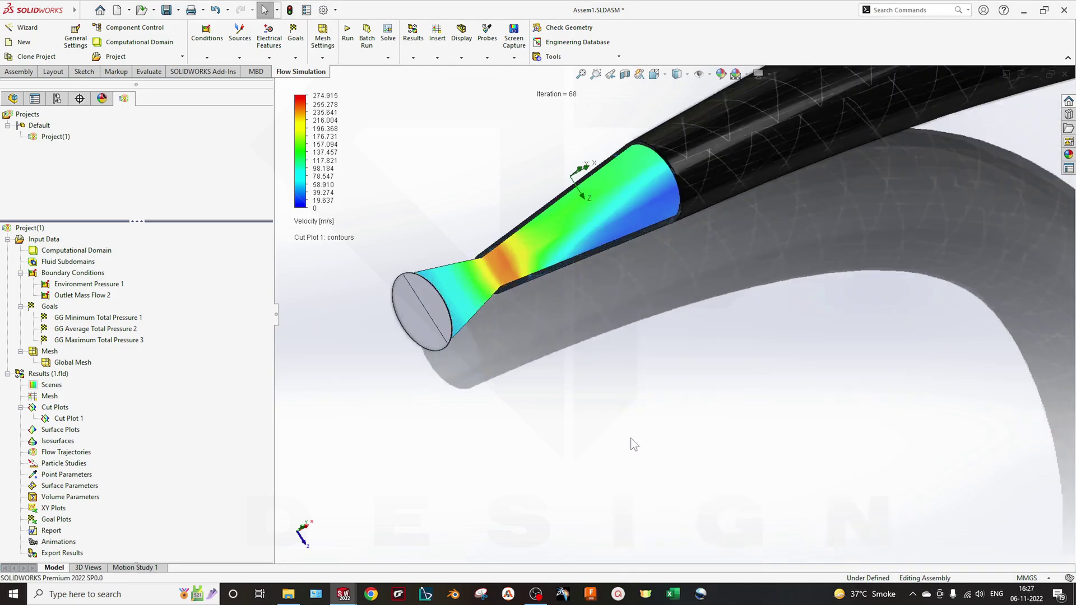
scroll(629, 434, up, 3)
right_click(735, 197)
click(815, 143)
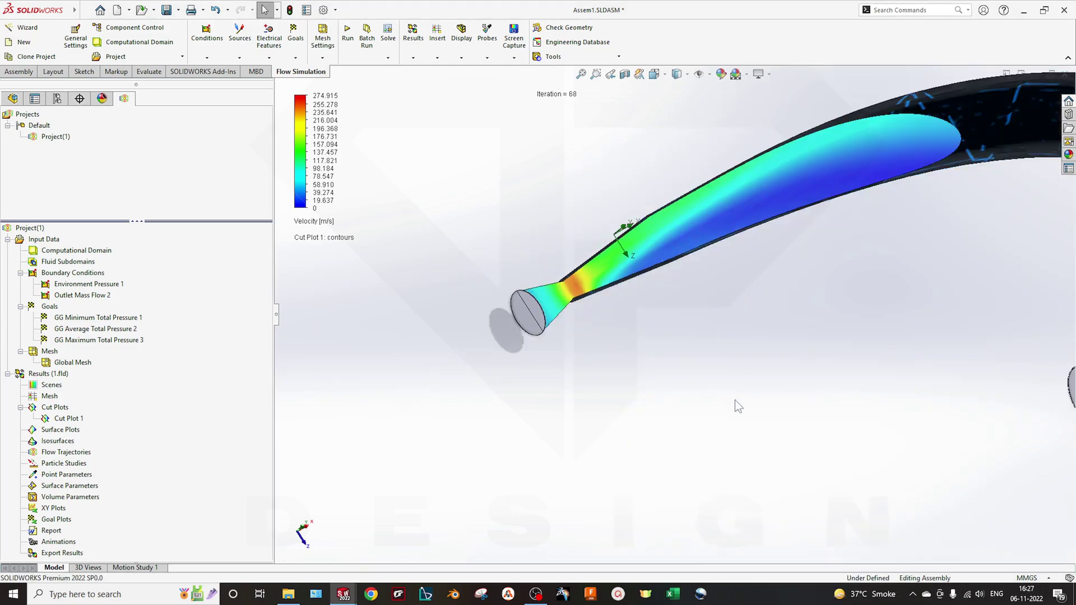
Step: Examine the velocity contours on the cut plot from the venturi throat along the plenum
scroll(734, 399, up, 4)
ctrl+middle_drag(766, 320, 603, 314)
scroll(525, 328, down, 2)
middle_drag(525, 327, 538, 372)
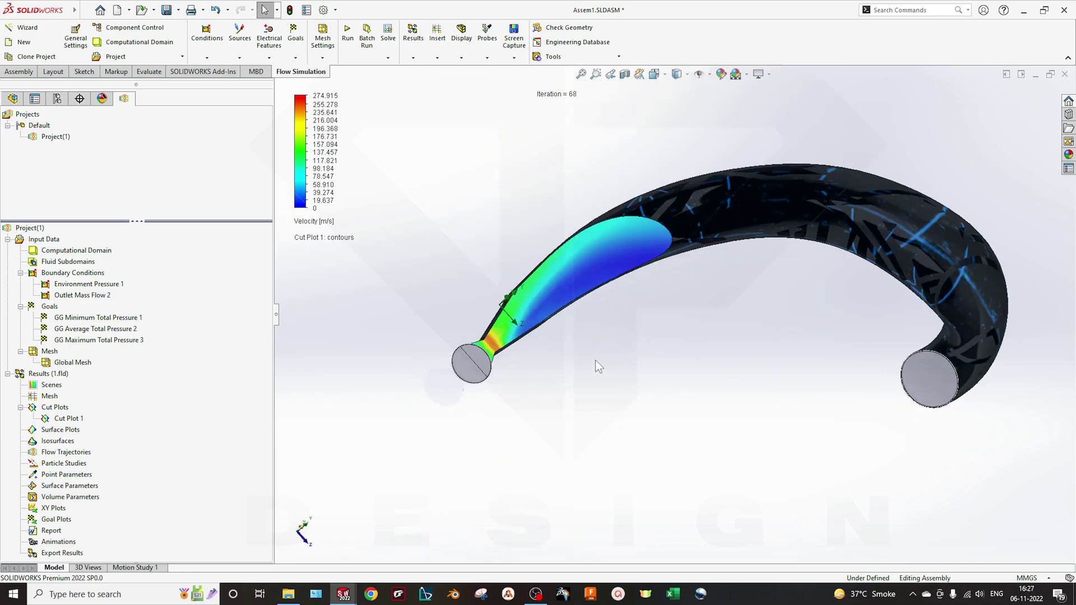
scroll(597, 357, down, 3)
scroll(622, 356, up, 4)
ctrl+middle_drag(681, 368, 660, 354)
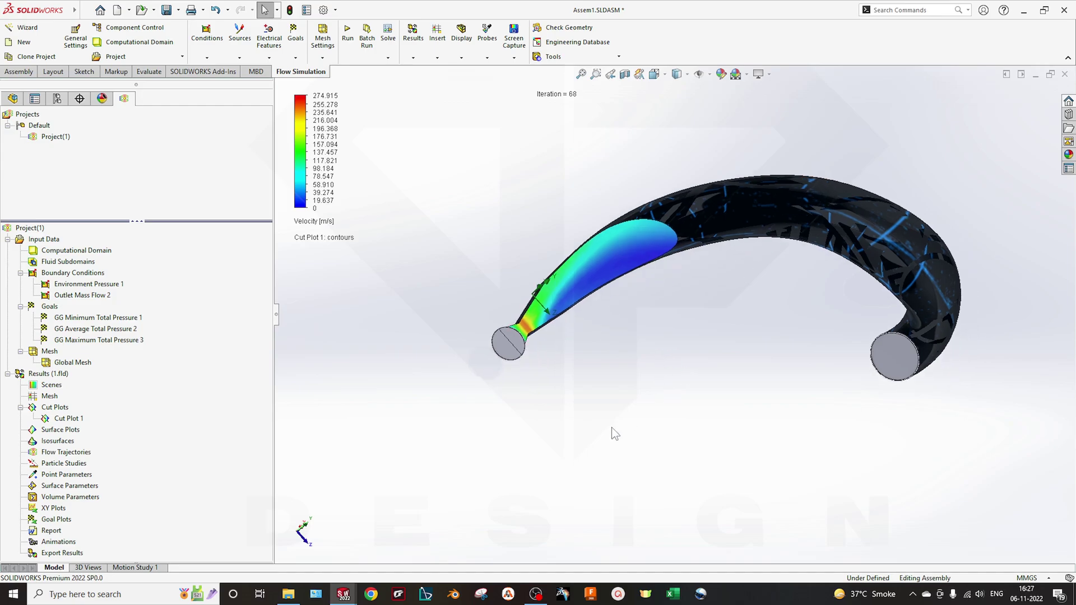
Step: Hide Cut Plot 1 and inspect the lids at both ends of the intake
right_click(70, 419)
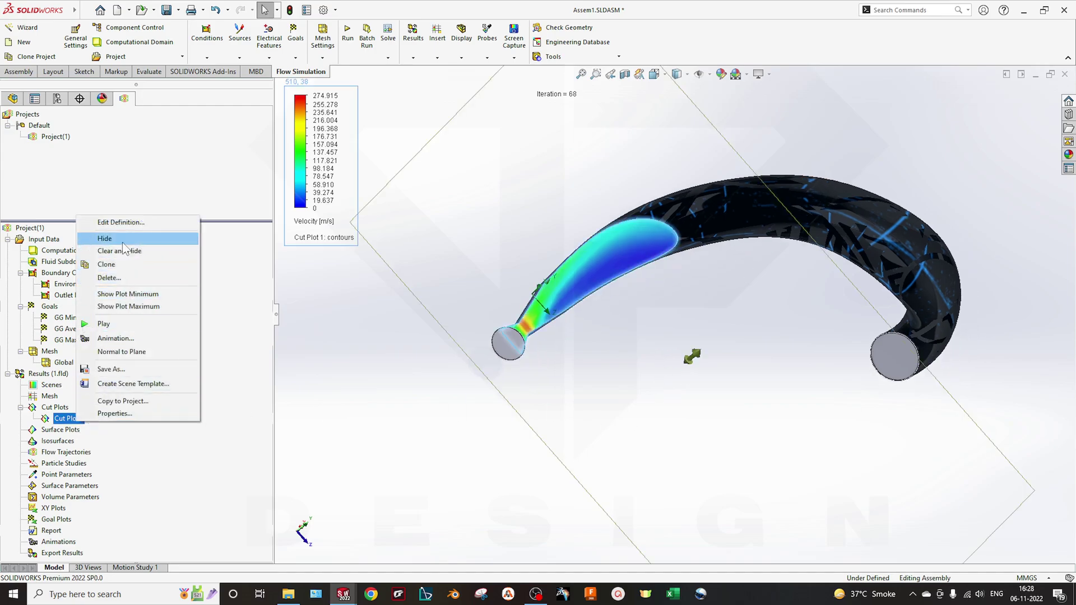
click(168, 239)
ctrl+middle_drag(559, 374, 515, 382)
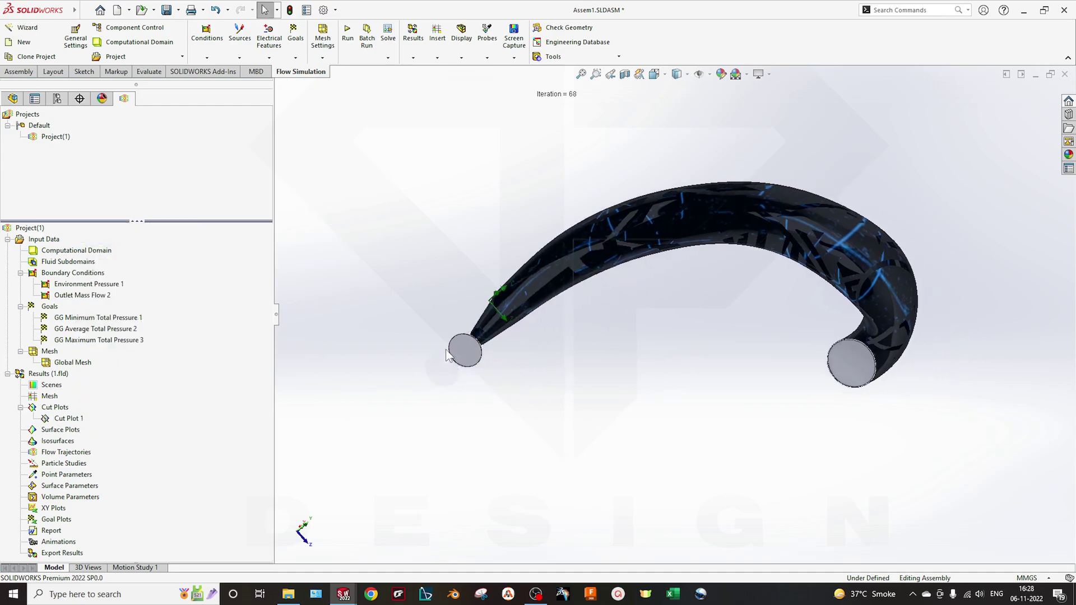
click(460, 353)
click(847, 367)
middle_drag(856, 435, 666, 400)
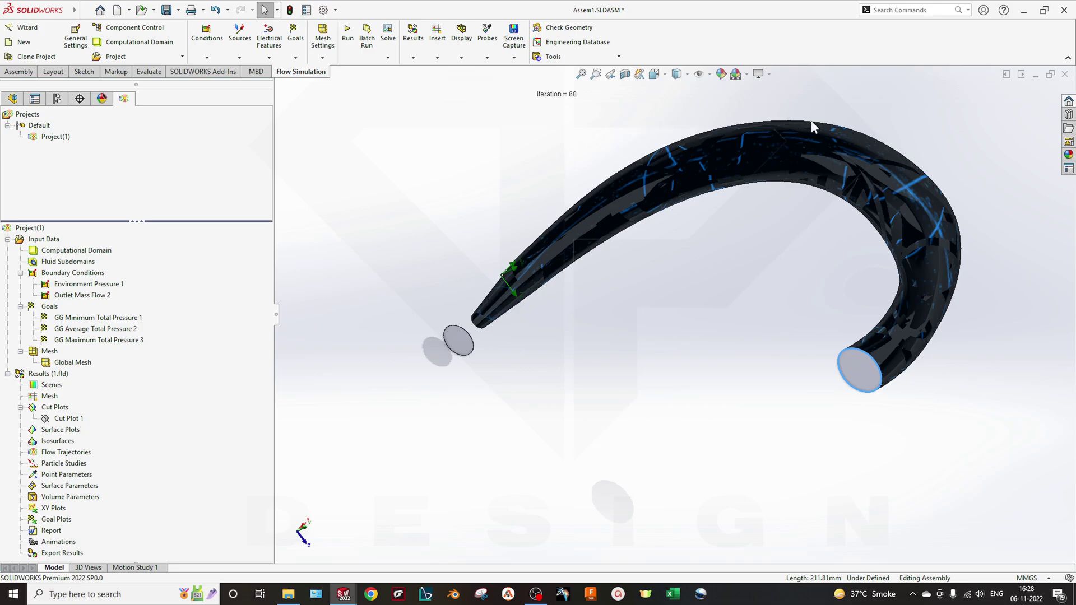
middle_drag(730, 384, 627, 353)
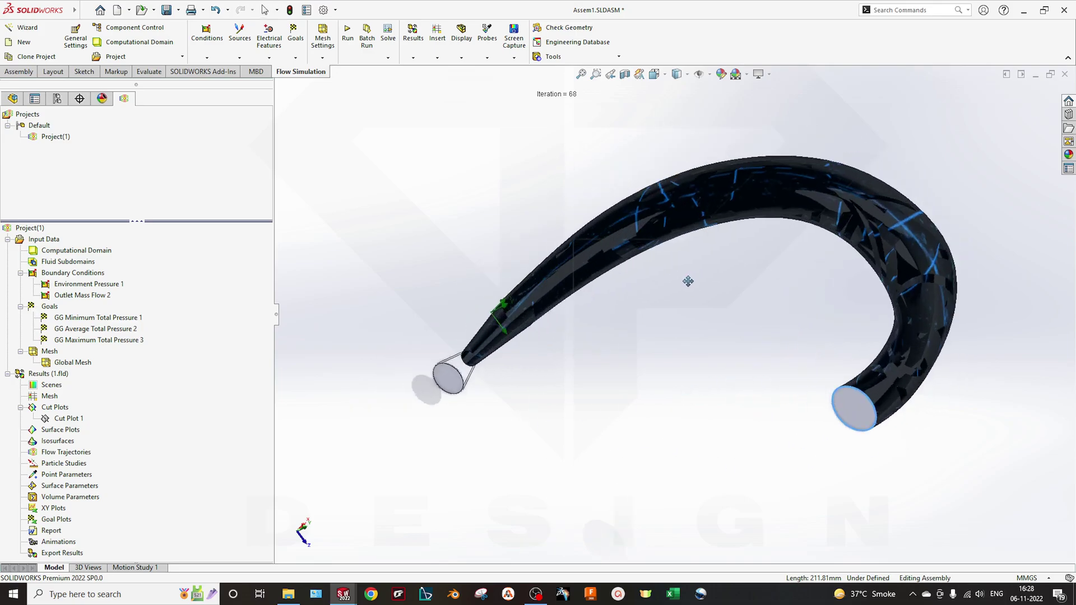
middle_drag(459, 387, 451, 307)
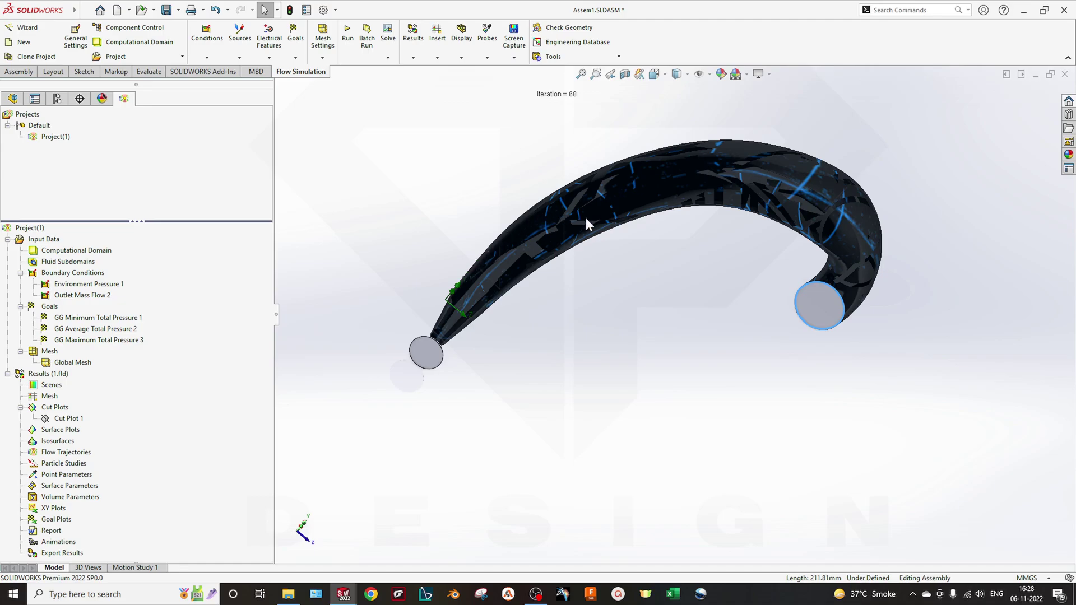
middle_drag(497, 253, 544, 328)
Step: Start a new flow trajectories plot and replace its preselected starting geometry with the face of LID1 at the venturi end
right_click(66, 452)
click(115, 462)
middle_drag(543, 465, 545, 352)
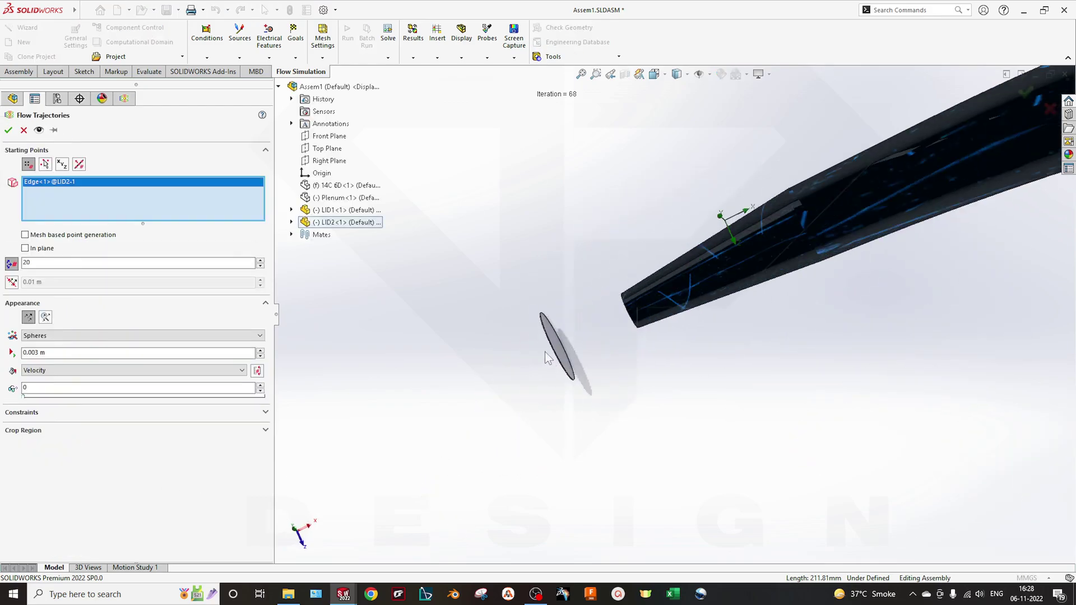
click(552, 350)
right_click(90, 213)
click(131, 220)
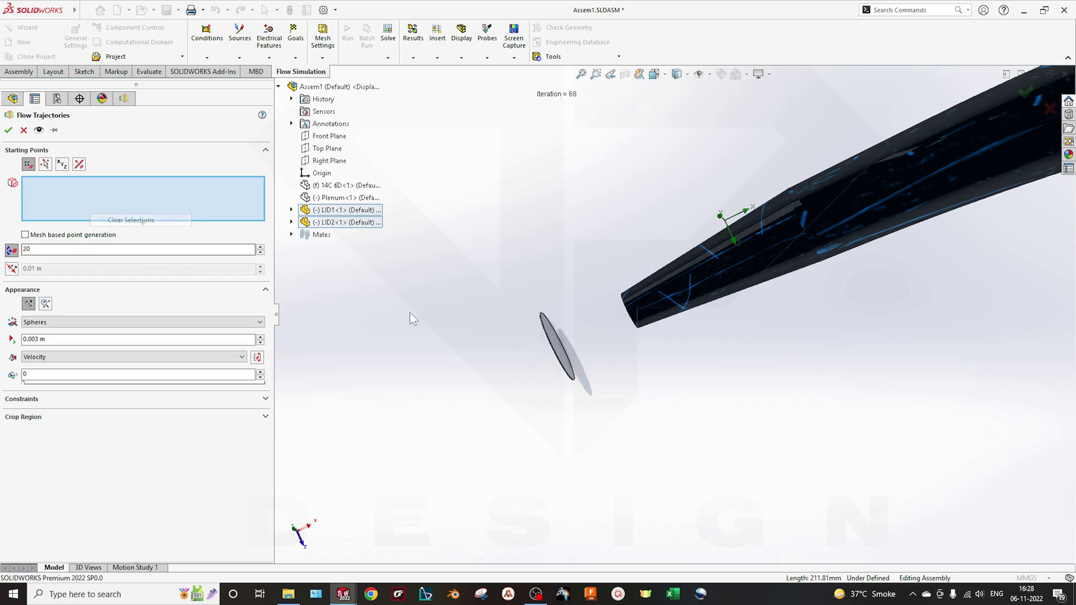
click(569, 362)
middle_drag(606, 367, 623, 368)
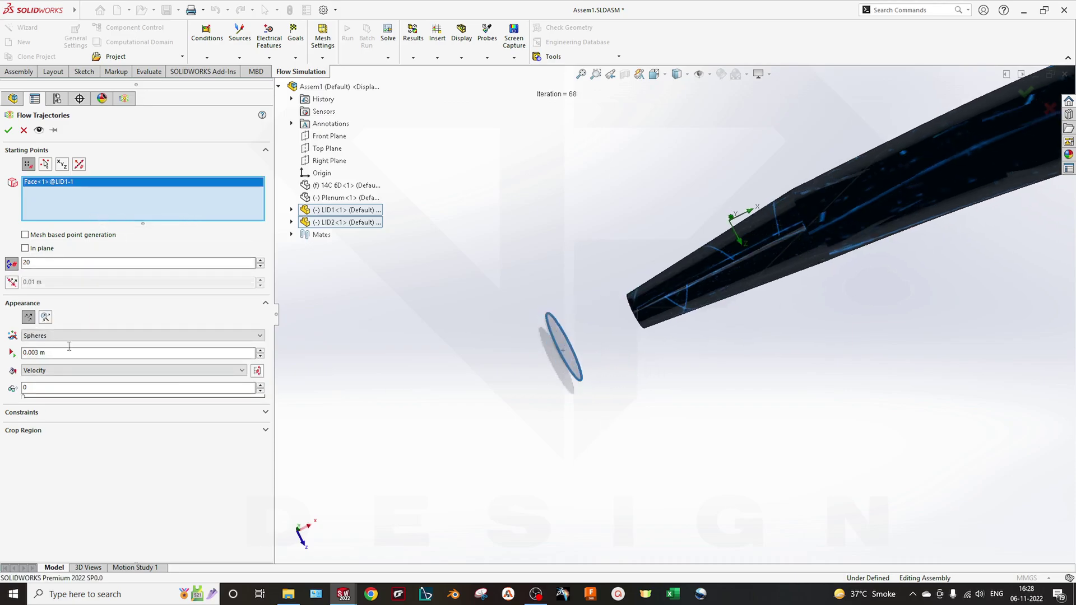
Step: Set the number of trajectory points to 400 and the transparency to 0.252, keeping spheres coloured by Velocity
drag(43, 263, 2, 252)
text(400)
click(57, 338)
click(54, 339)
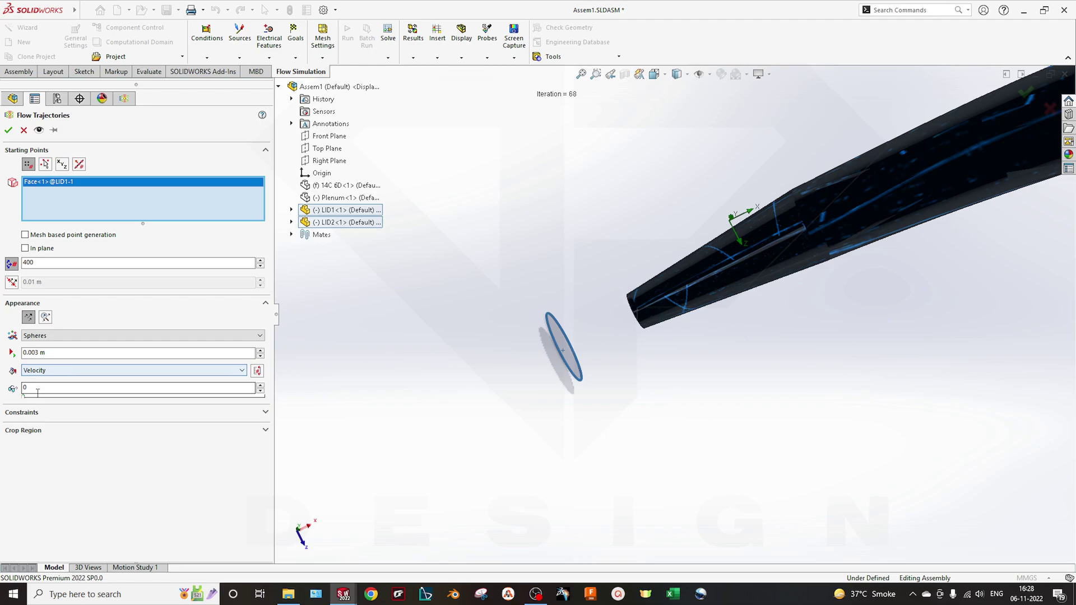
mouse_move(27, 399)
mouse_down()
mouse_move(107, 398)
mouse_move(39, 407)
mouse_up()
click(84, 396)
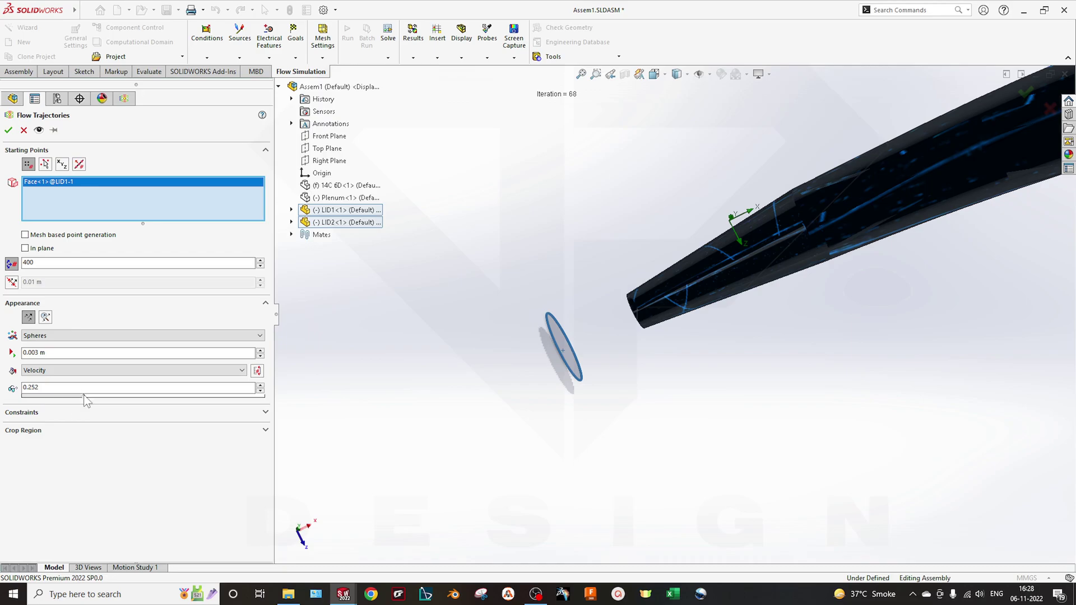
Step: Check the crop region and constraint settings, leave them at their defaults and create the flow trajectories
click(58, 432)
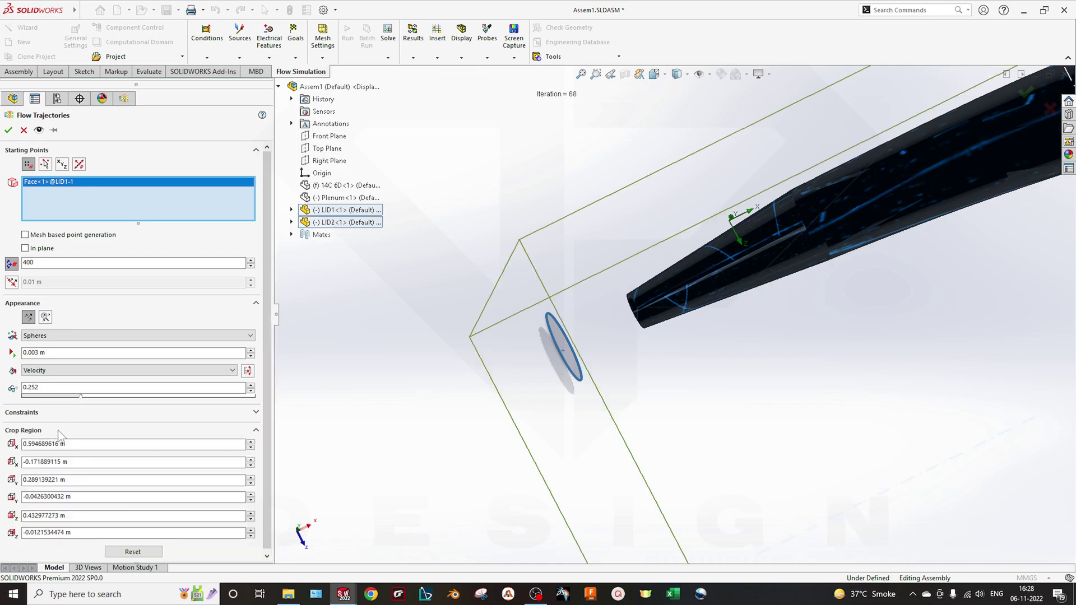
click(59, 433)
click(81, 412)
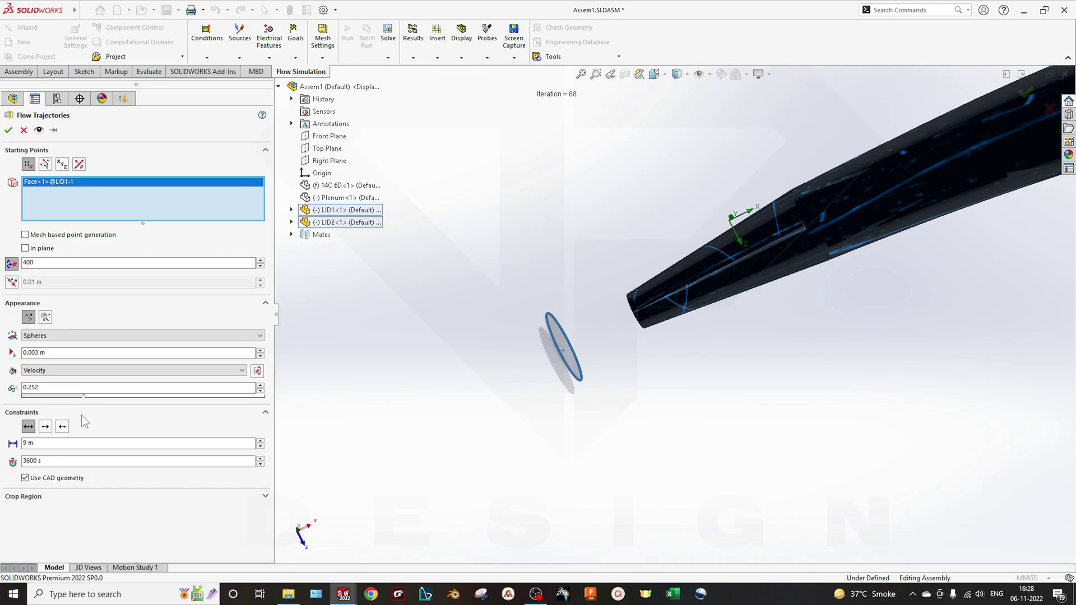
click(84, 410)
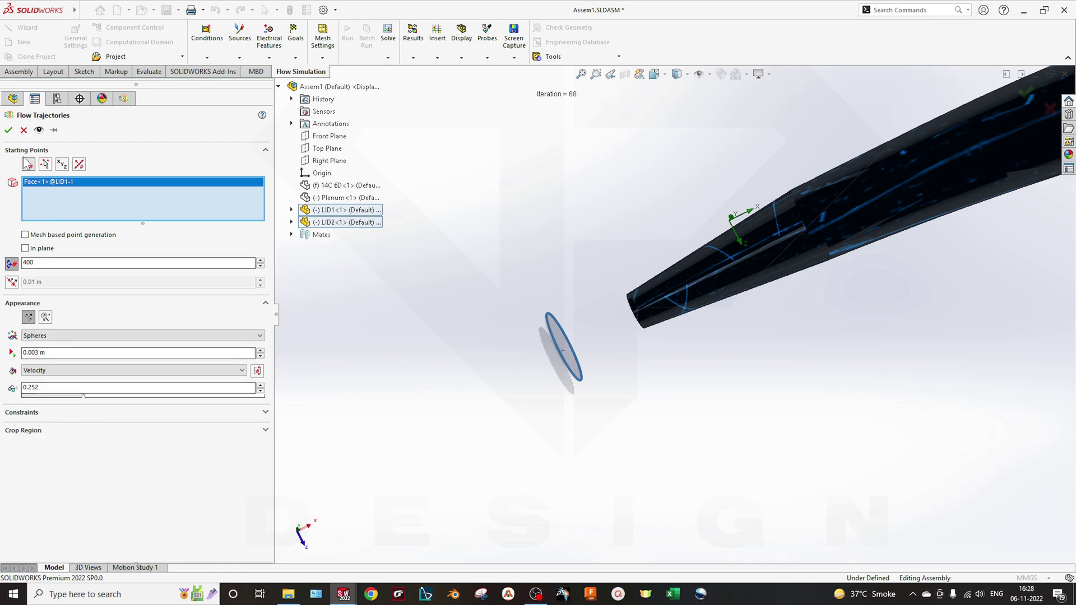
click(9, 130)
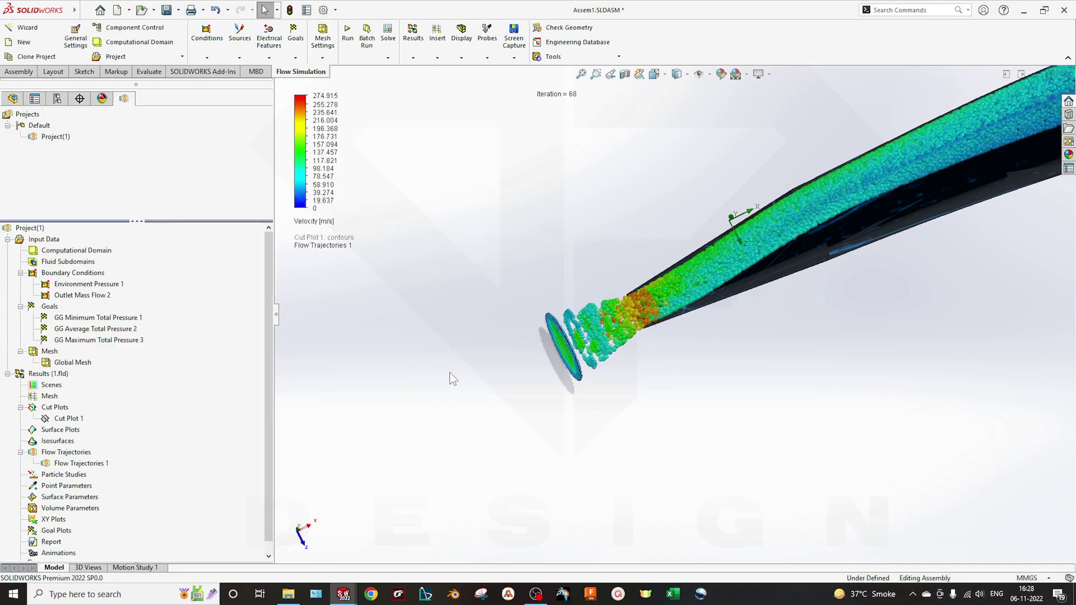
Step: Look over the velocity-coloured flow trajectories and play the animation of Flow Trajectories 1
scroll(632, 393, up, 3)
middle_drag(639, 393, 770, 364)
scroll(833, 255, down, 3)
scroll(684, 318, down, 3)
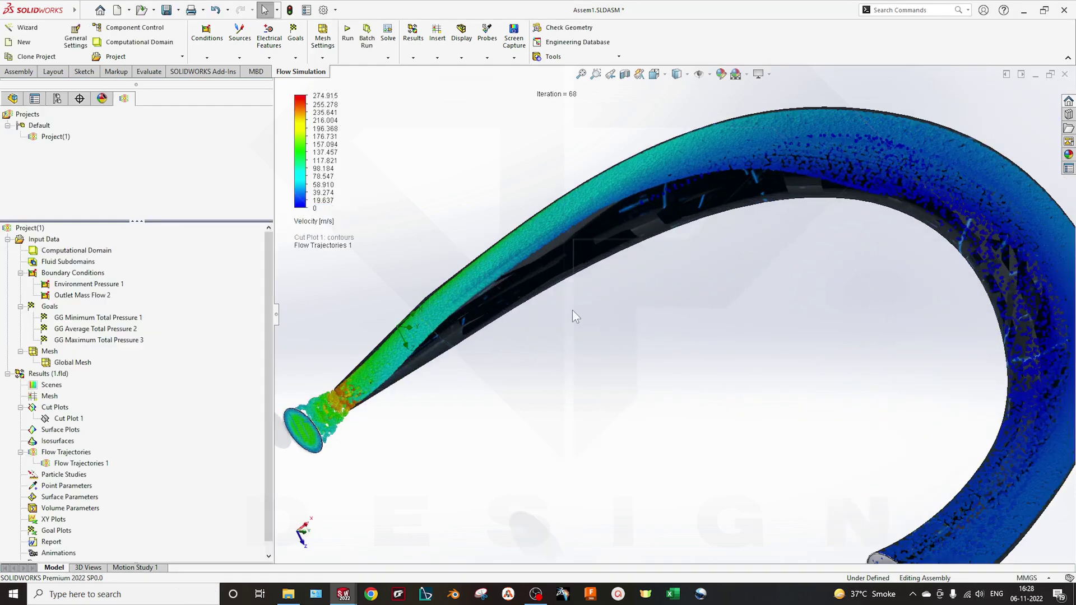
scroll(572, 311, up, 3)
middle_drag(564, 328, 616, 392)
right_click(78, 462)
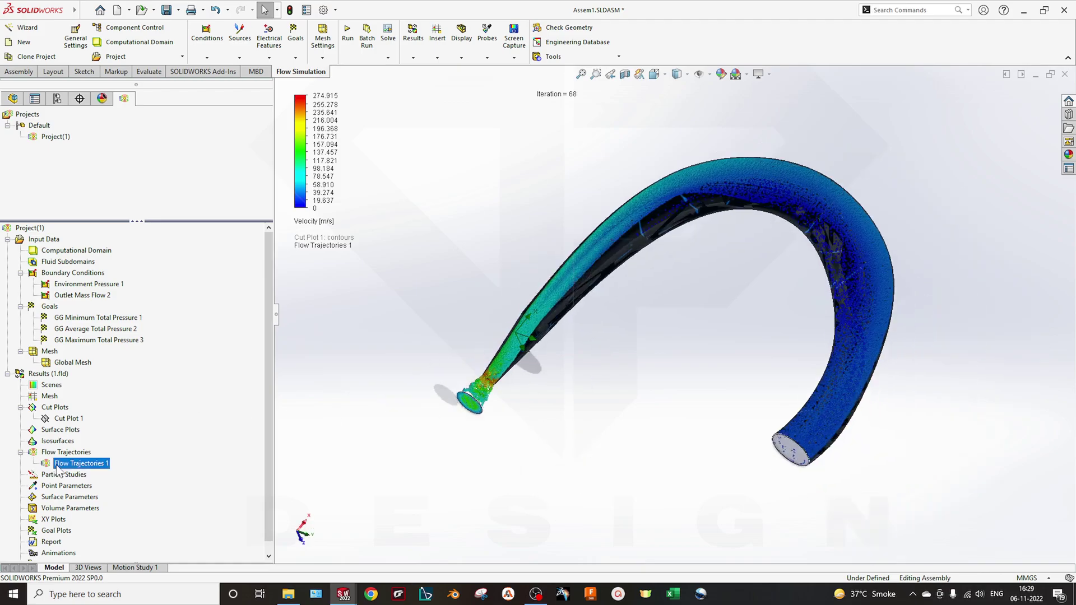
click(89, 353)
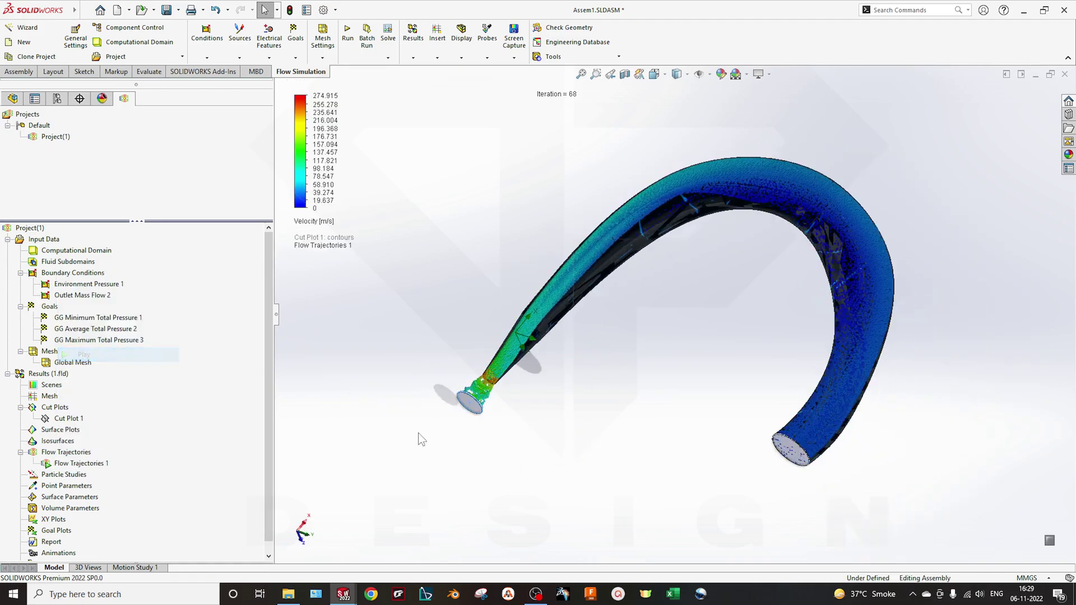
Step: Examine the animated particle flow from the venturi inlet through the plenum bend to the outlet
middle_drag(536, 444, 571, 401)
scroll(603, 365, down, 3)
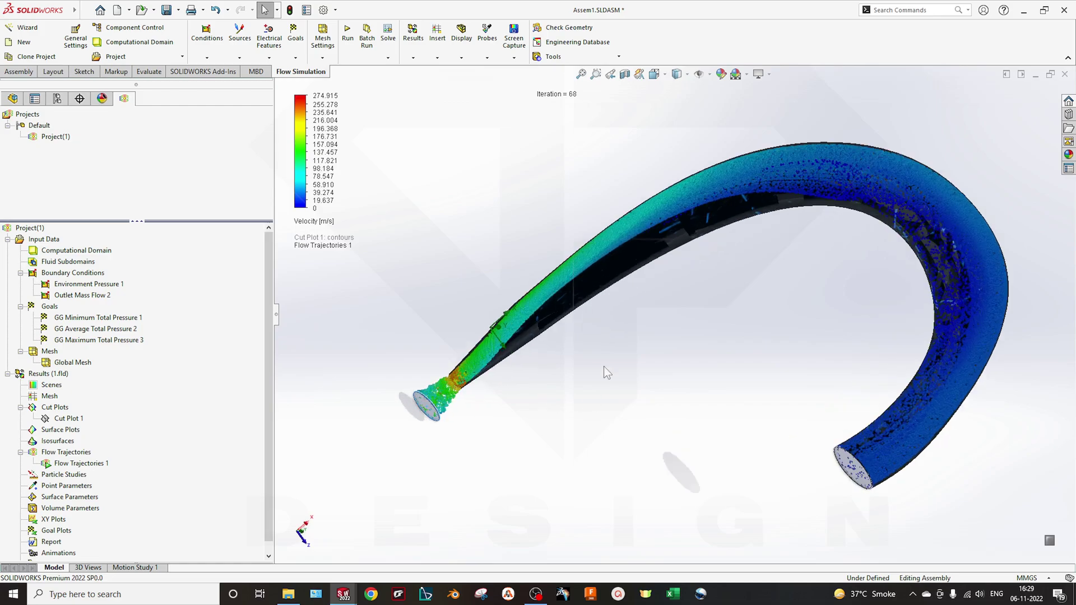
ctrl+middle_drag(670, 376, 667, 372)
scroll(644, 342, up, 6)
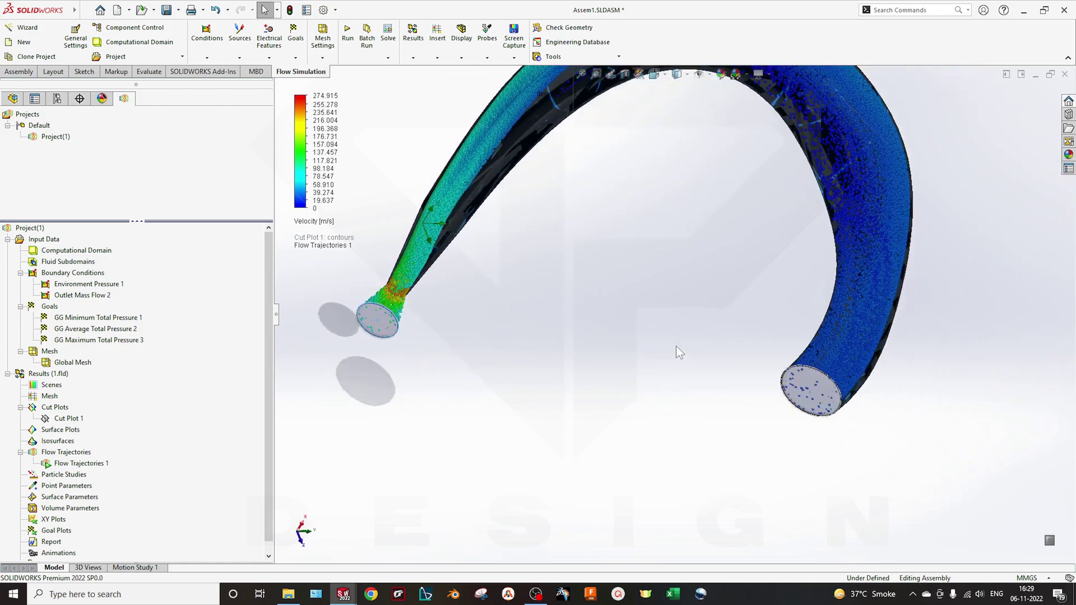
middle_drag(697, 300, 571, 275)
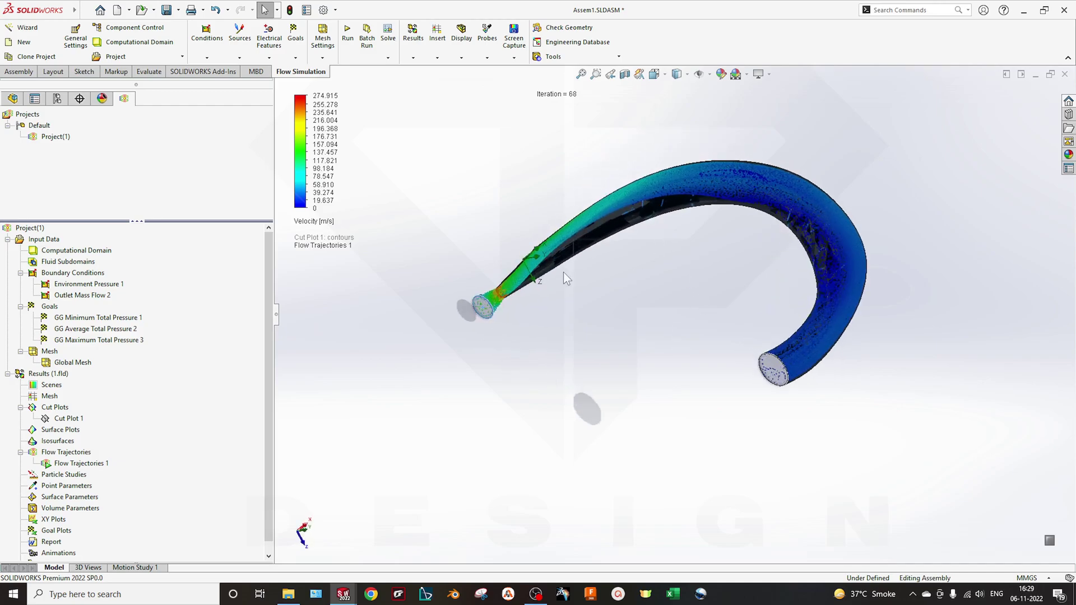
right_click(679, 217)
click(661, 295)
ctrl+middle_drag(683, 268, 730, 279)
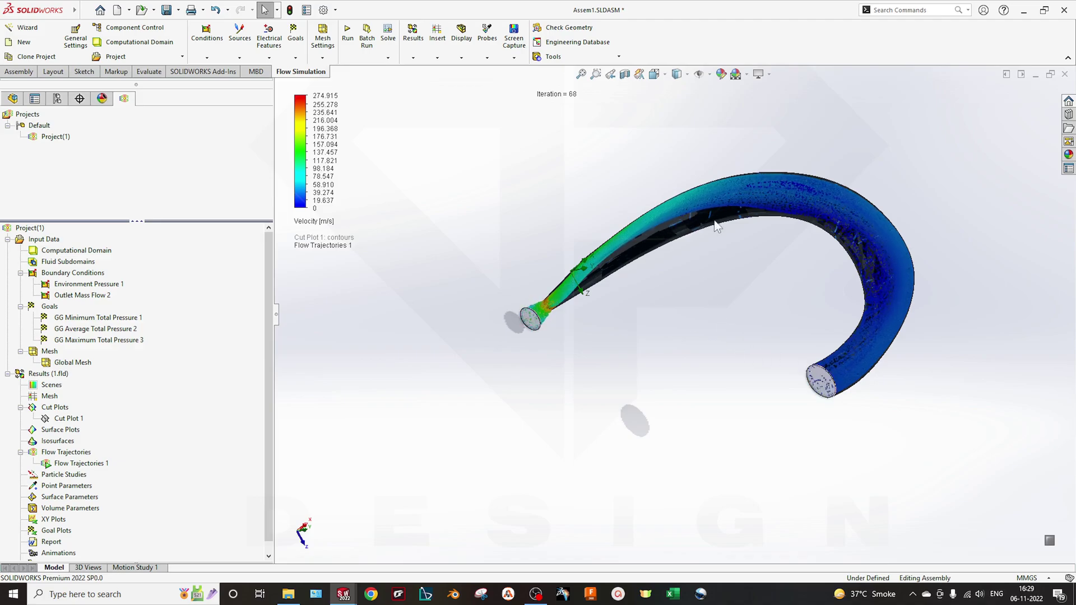
scroll(682, 297, down, 3)
middle_drag(682, 298, 602, 378)
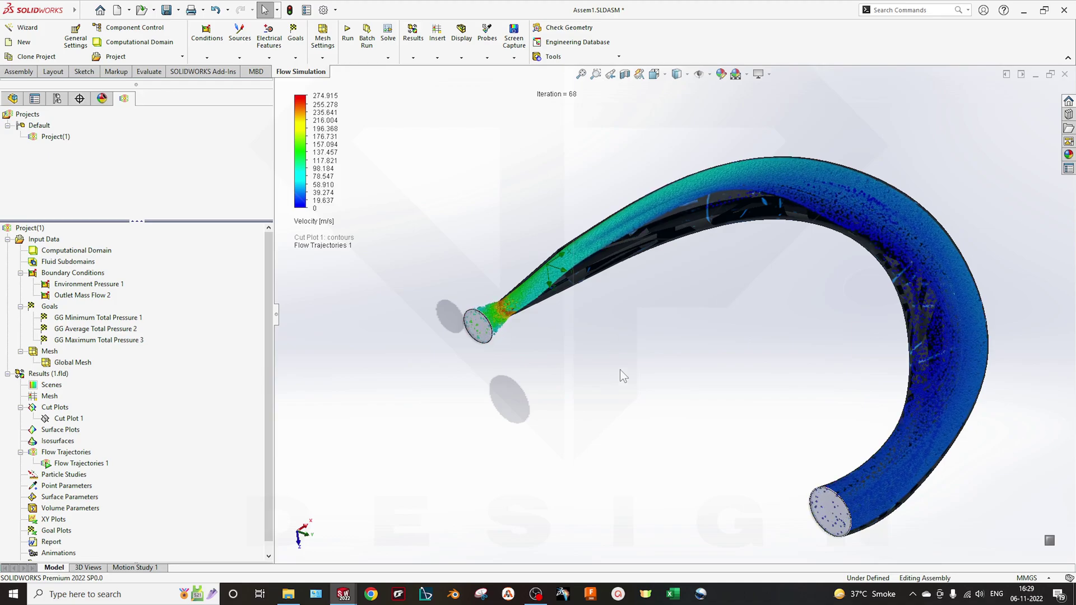
scroll(570, 327, down, 3)
scroll(588, 328, up, 3)
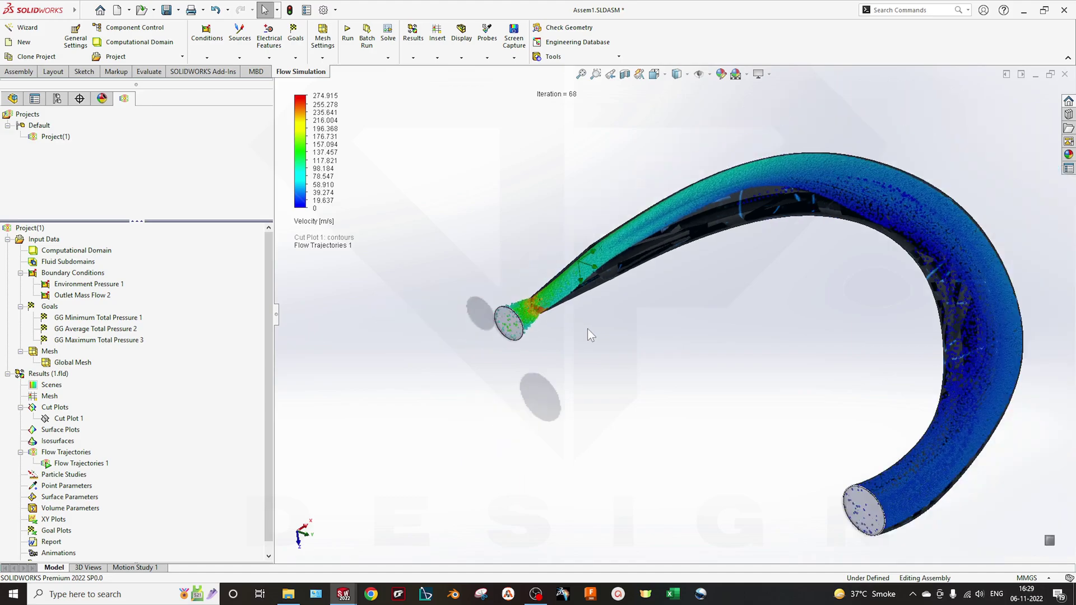